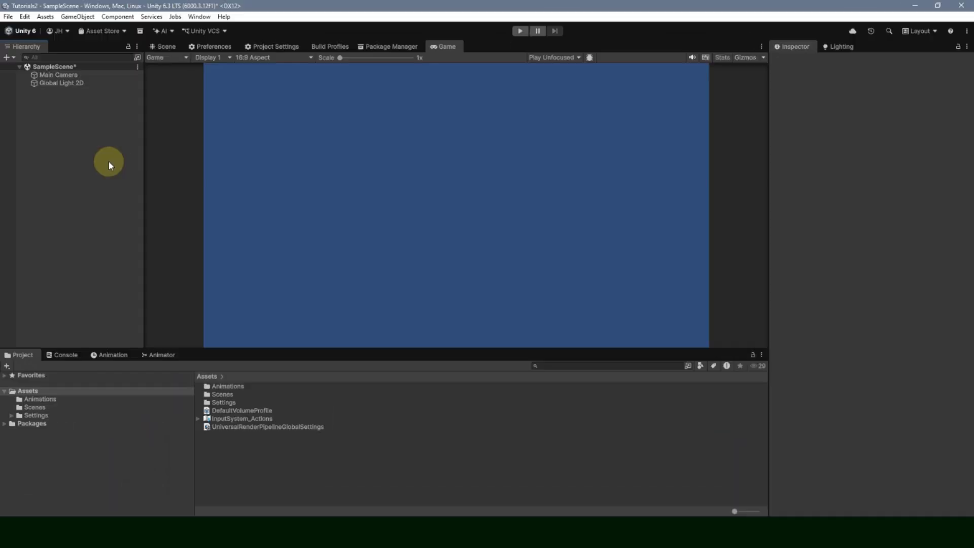
Add a TextMeshPro UI button to the scene and import the TMP Essentials and TMP Examples & Extras resources.
{"action": "right_click", "coordinate": [109, 162]}
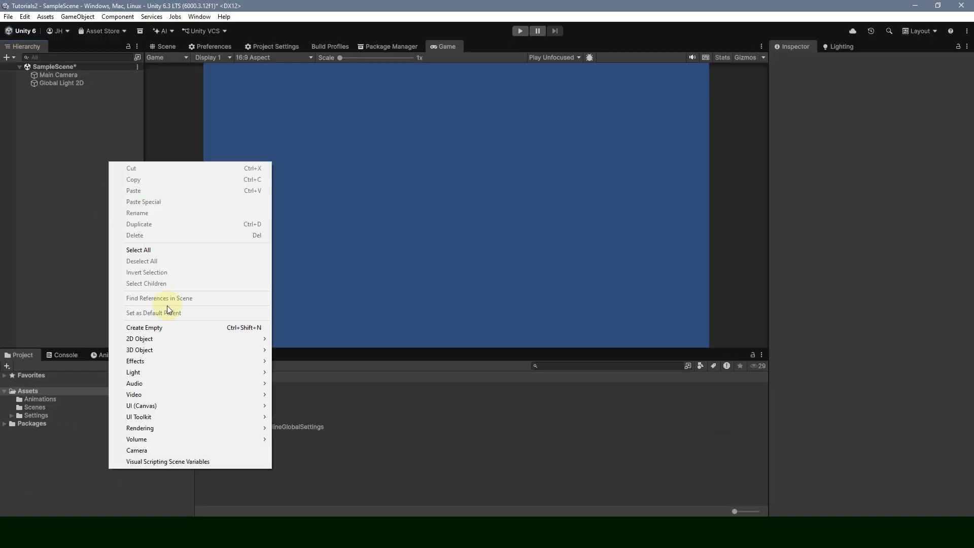
{"action": "mouse_move", "coordinate": [214, 405]}
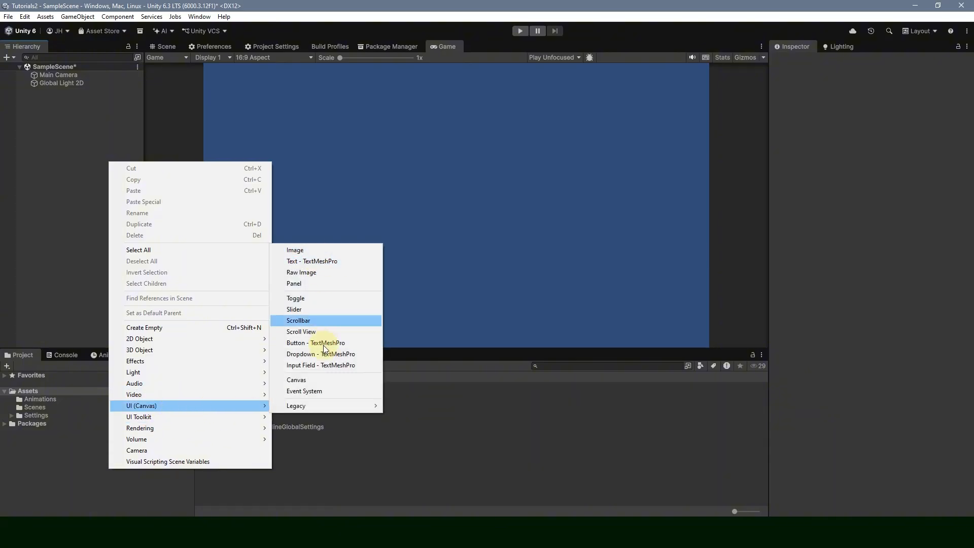
{"action": "left_click", "coordinate": [326, 343]}
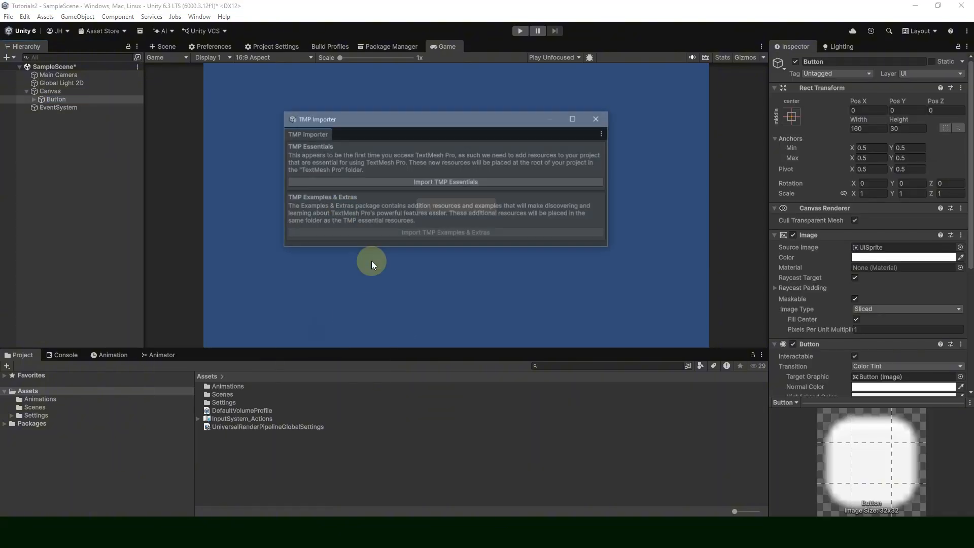
{"action": "left_click", "coordinate": [454, 182]}
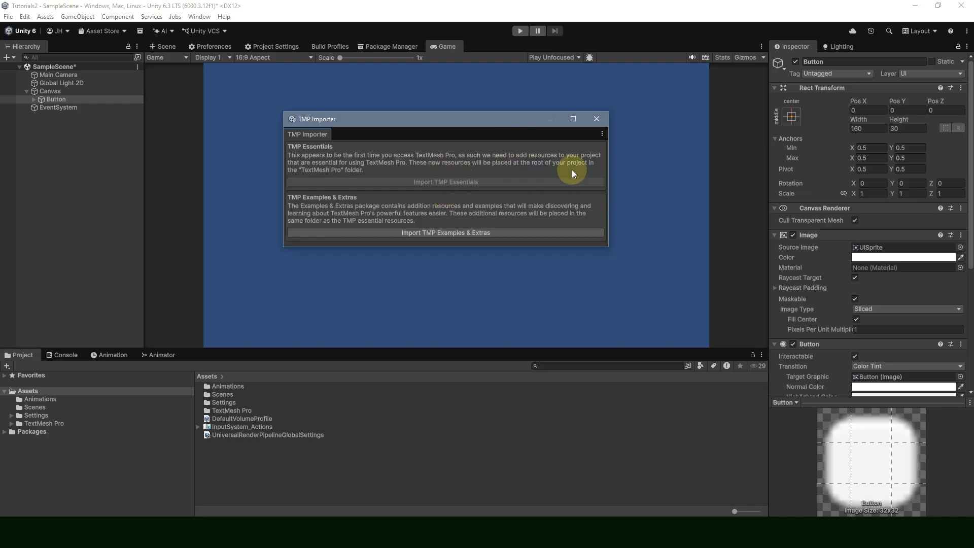
{"action": "left_click", "coordinate": [475, 235]}
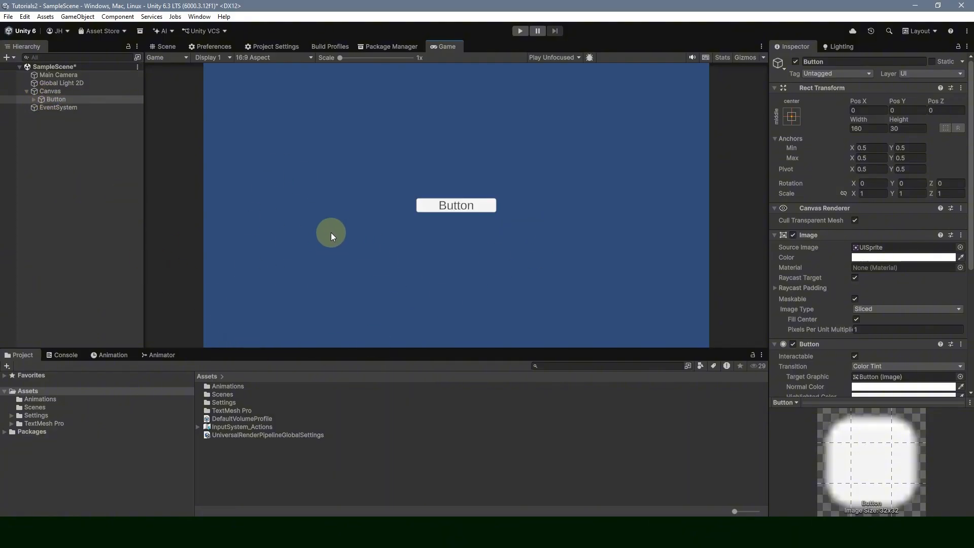
Delete the Text (TMP) child object from the Button.
{"action": "left_click", "coordinate": [33, 99]}
{"action": "left_click", "coordinate": [66, 109]}
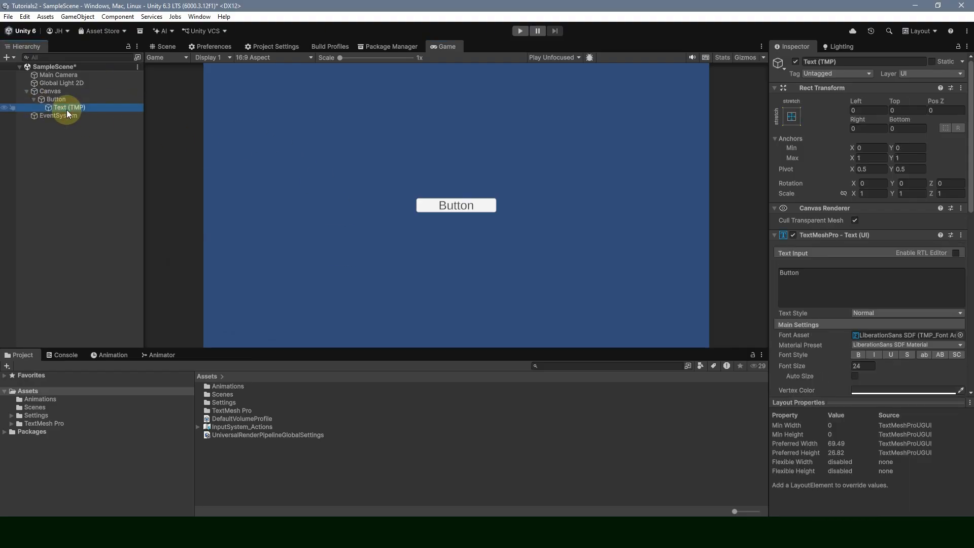
{"action": "key", "text": "Delete"}
Create an empty child named Root under the Button and stretch its anchors and position to fill the parent in both directions.
{"action": "left_click", "coordinate": [68, 101]}
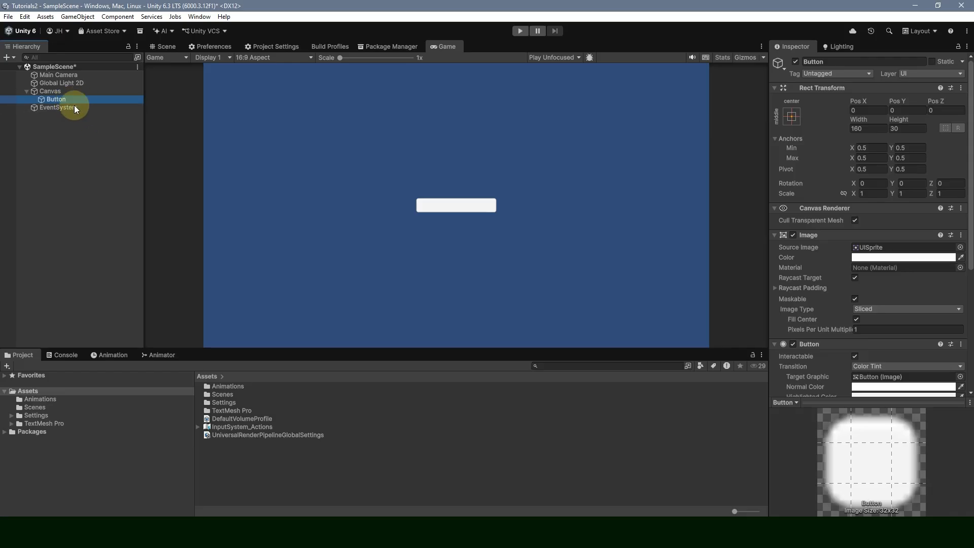
{"action": "right_click", "coordinate": [68, 99]}
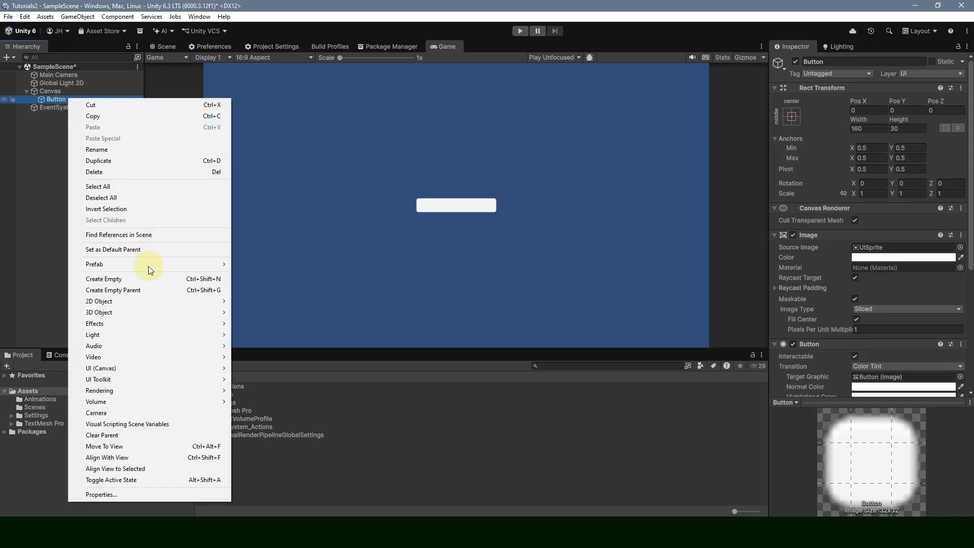
{"action": "left_click", "coordinate": [147, 278]}
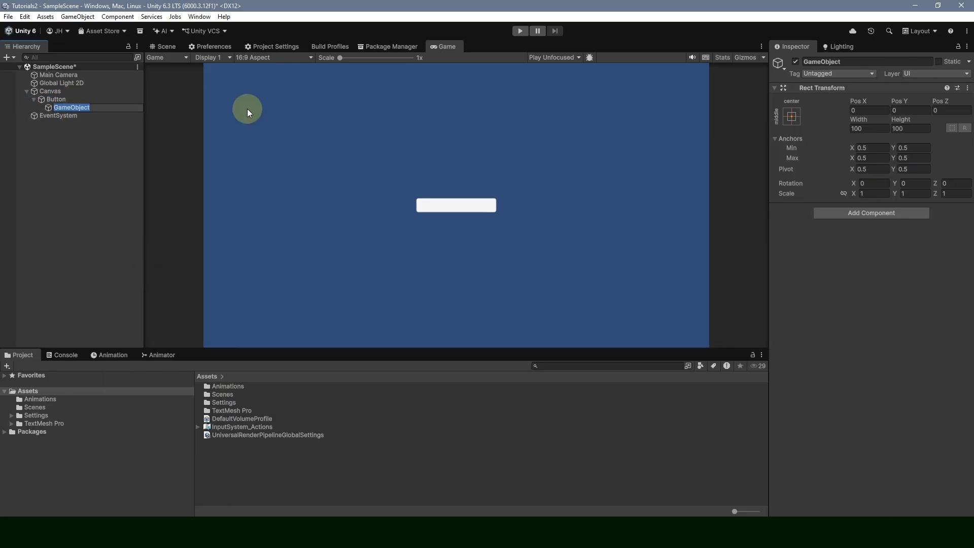
{"action": "type", "text": "Root"}
{"action": "key", "text": "Return"}
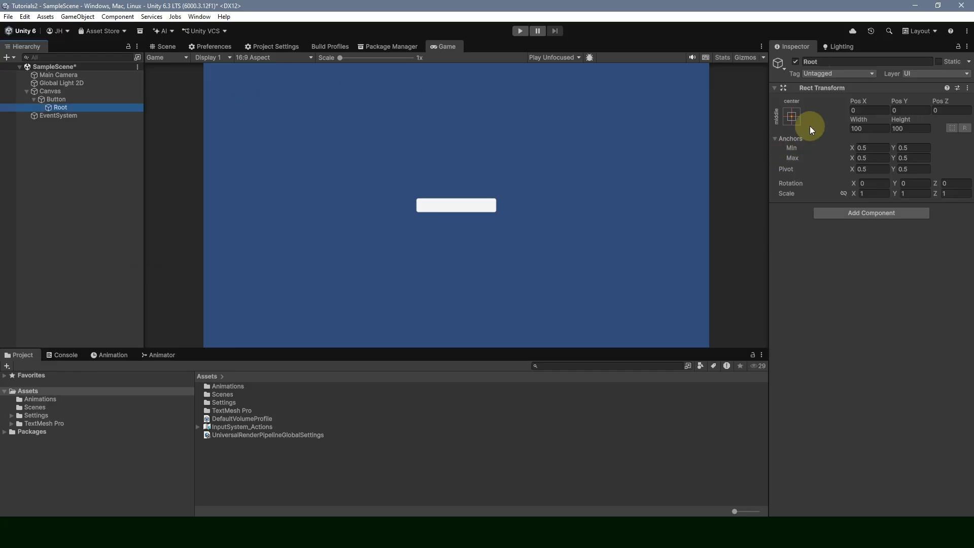
{"action": "left_click", "coordinate": [792, 117]}
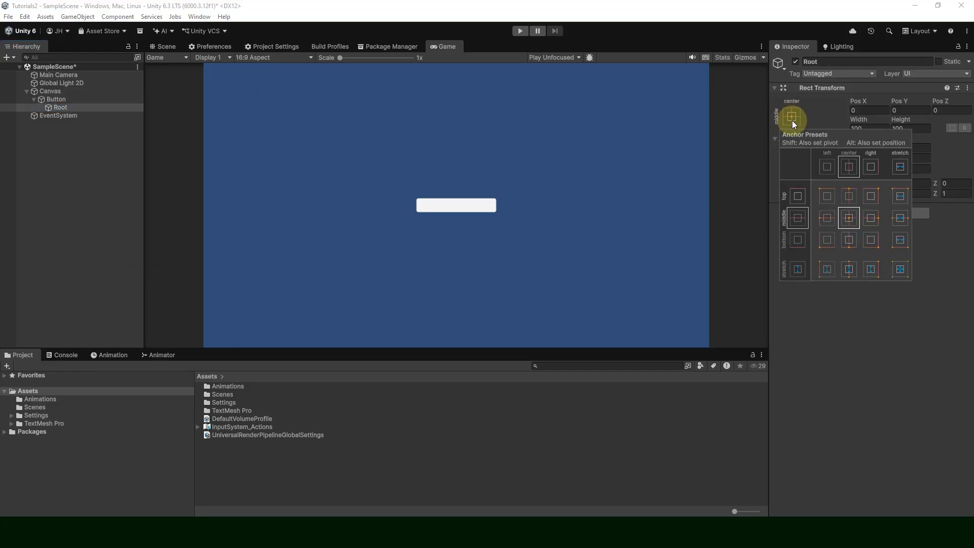
{"action": "key", "text": "alt"}
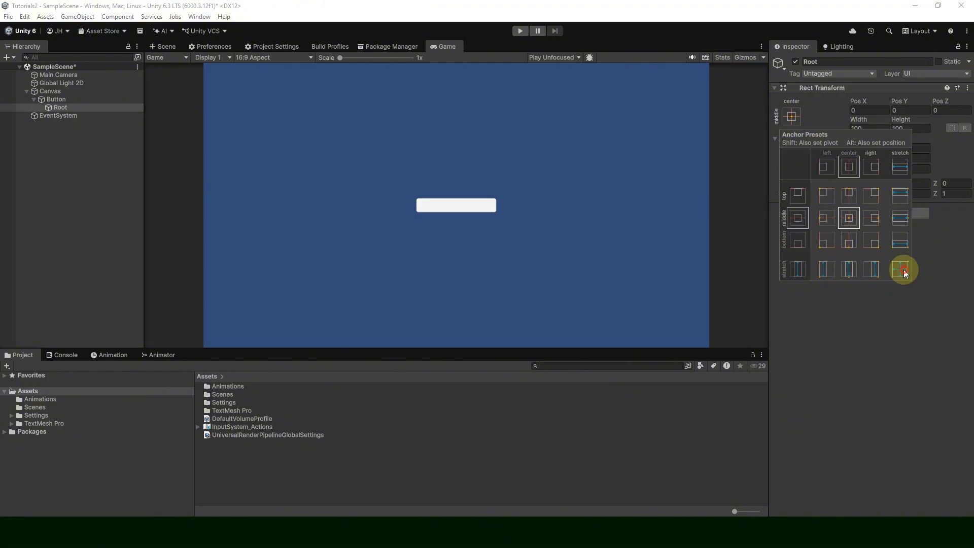
{"action": "left_click", "coordinate": [903, 273], "text": "alt"}
{"action": "left_click", "coordinate": [806, 13]}
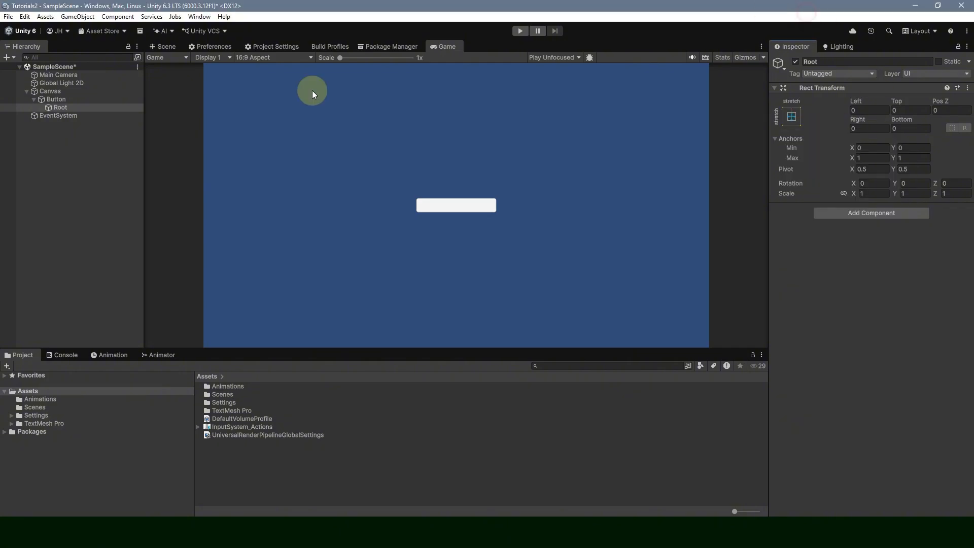
Create an empty child named BG under Root and stretch its anchors and position to fill Root in both directions.
{"action": "right_click", "coordinate": [78, 107]}
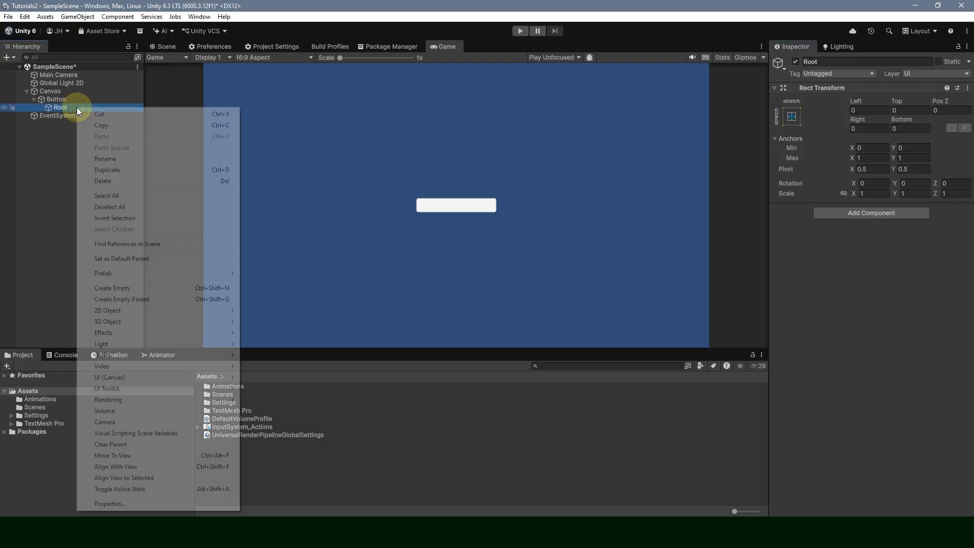
{"action": "left_click", "coordinate": [154, 285]}
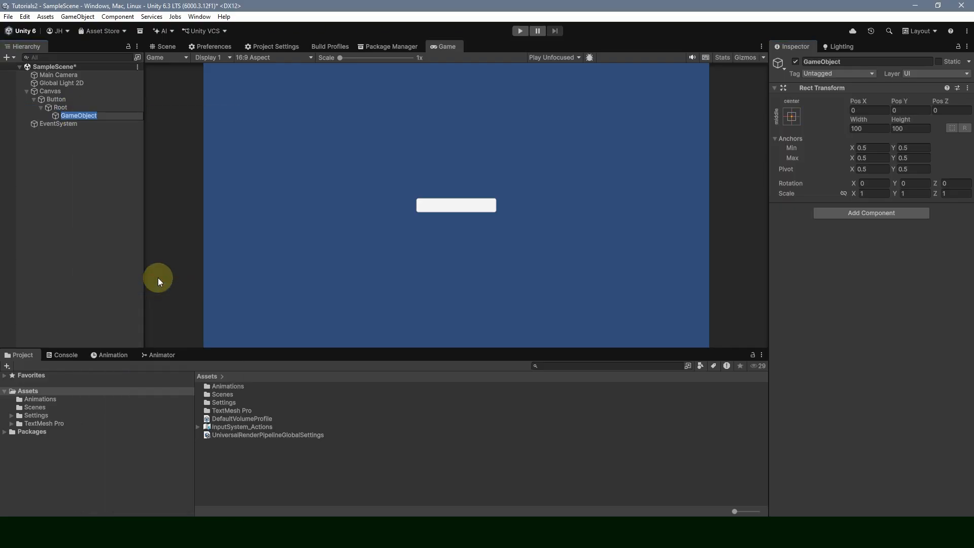
{"action": "type", "text": "BG"}
{"action": "key", "text": "Return"}
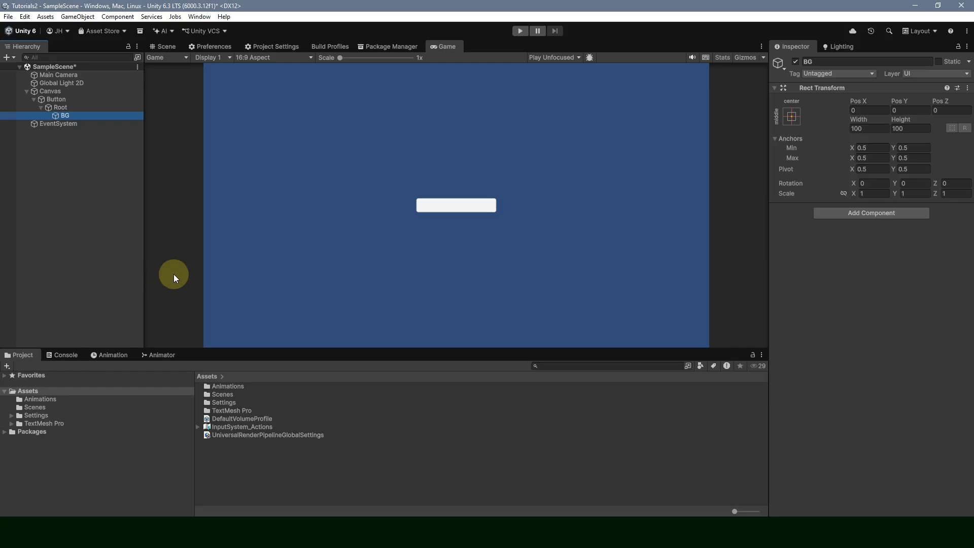
{"action": "left_click", "coordinate": [792, 117]}
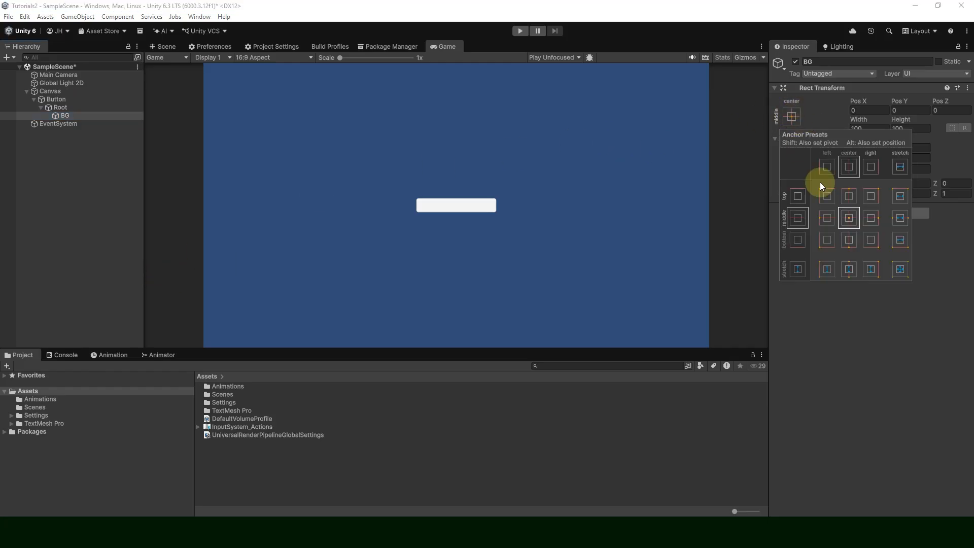
{"action": "key", "text": "alt"}
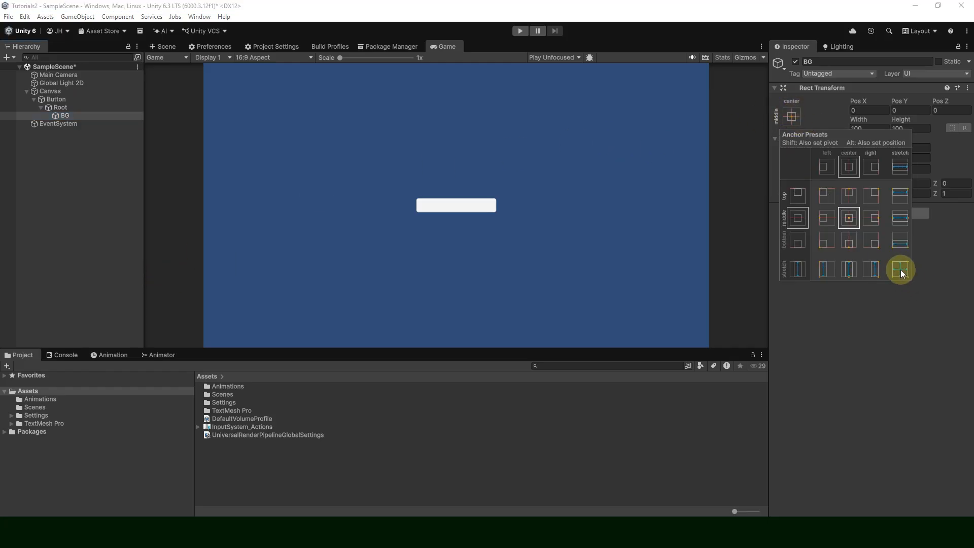
{"action": "left_click", "coordinate": [900, 269], "text": "alt"}
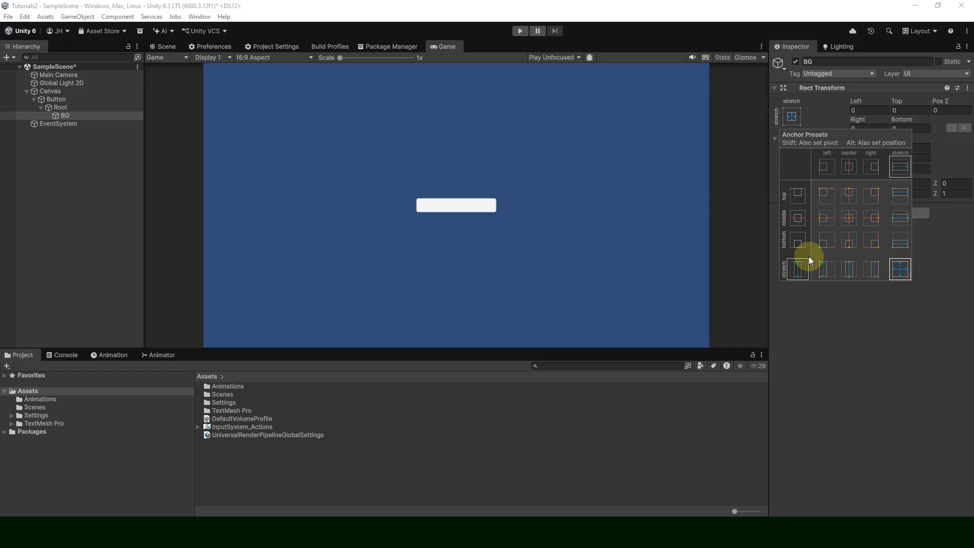
Make the Button's Image color fully transparent and collapse its Image and Button components.
{"action": "left_click", "coordinate": [79, 99]}
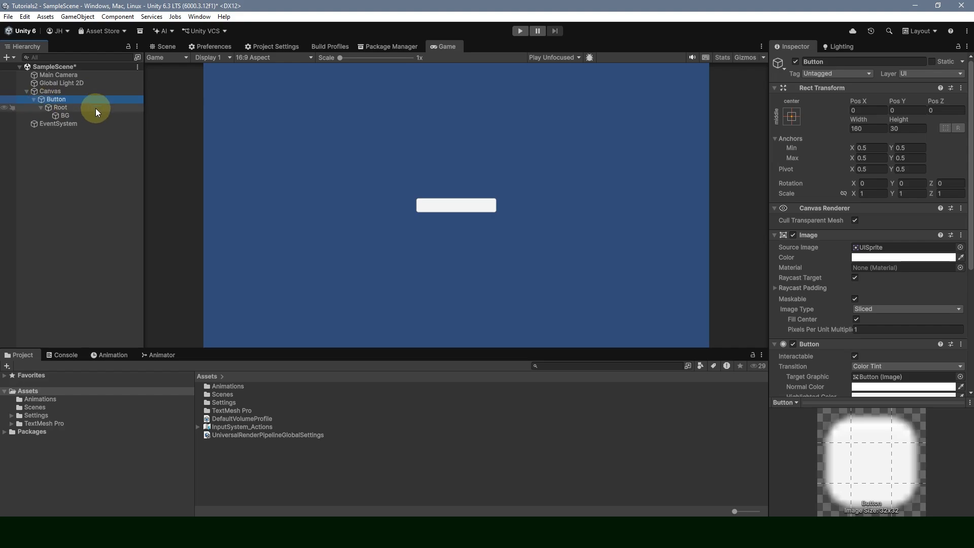
{"action": "left_click", "coordinate": [893, 256]}
{"action": "left_click_drag", "start_coordinate": [936, 391], "coordinate": [850, 382]}
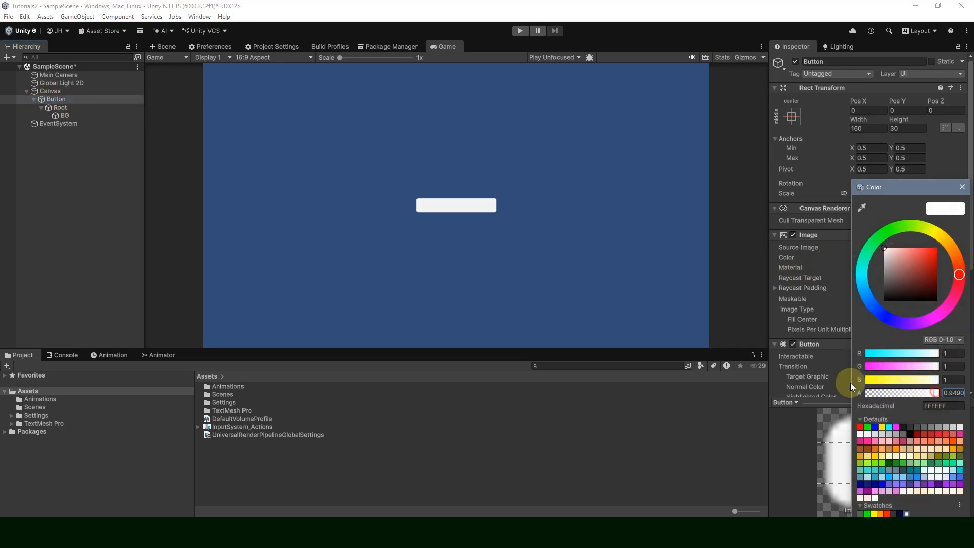
{"action": "left_click", "coordinate": [961, 187]}
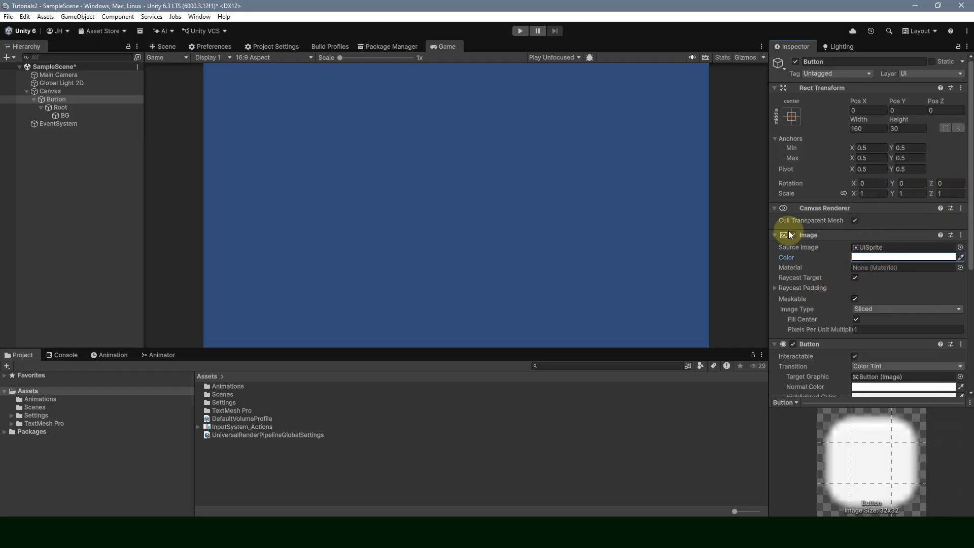
{"action": "left_click", "coordinate": [775, 235]}
{"action": "left_click", "coordinate": [775, 246]}
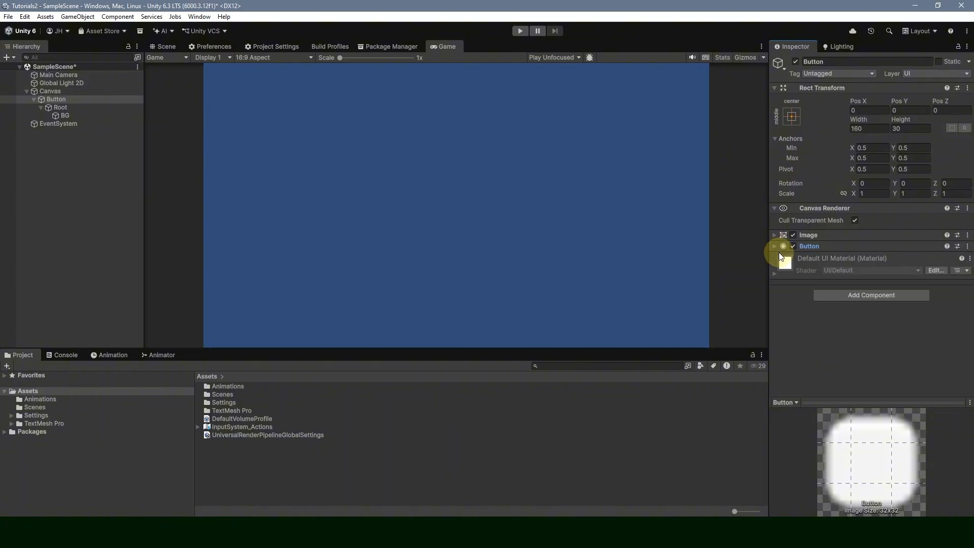
Add an Image component to the BG object and disable its Raycast Target option.
{"action": "left_click", "coordinate": [59, 115]}
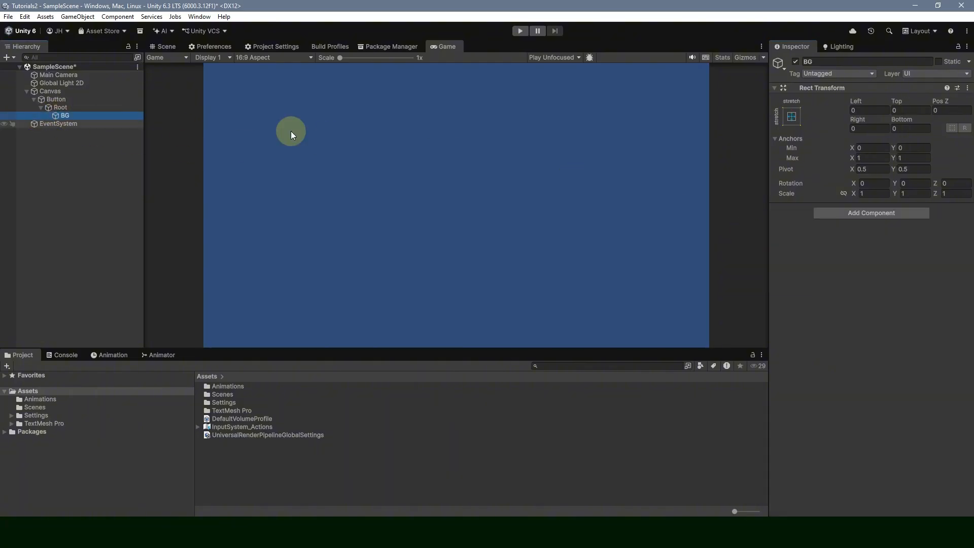
{"action": "left_click", "coordinate": [880, 212]}
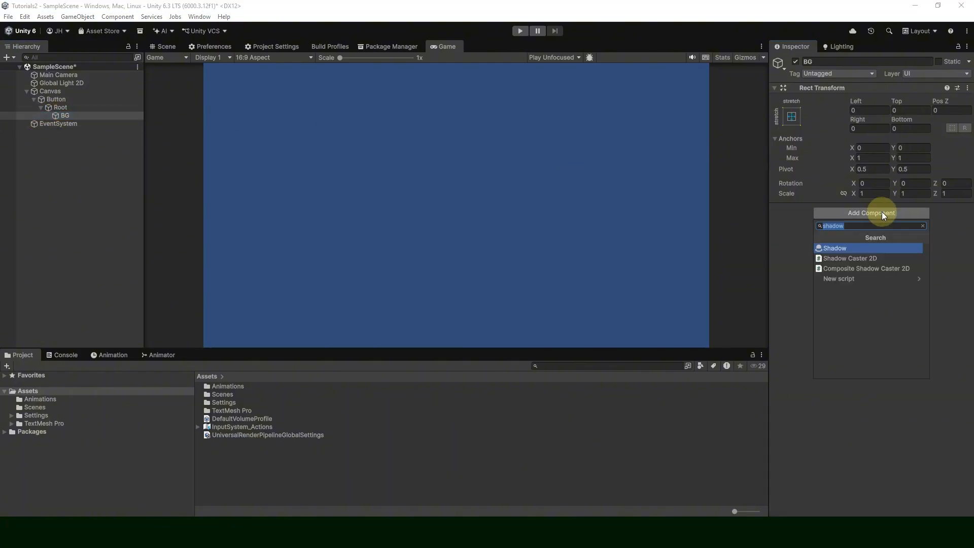
{"action": "type", "text": "image"}
{"action": "key", "text": "Return"}
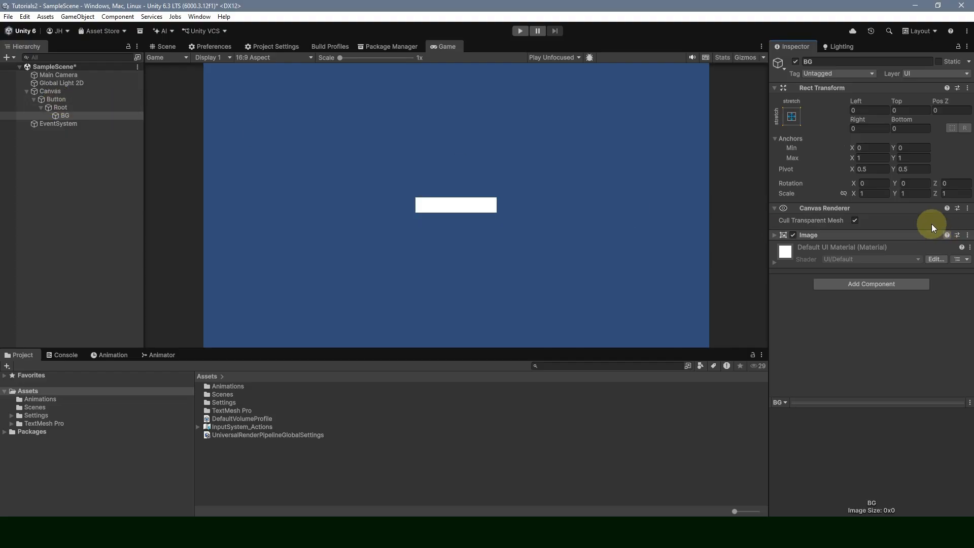
{"action": "left_click", "coordinate": [774, 235]}
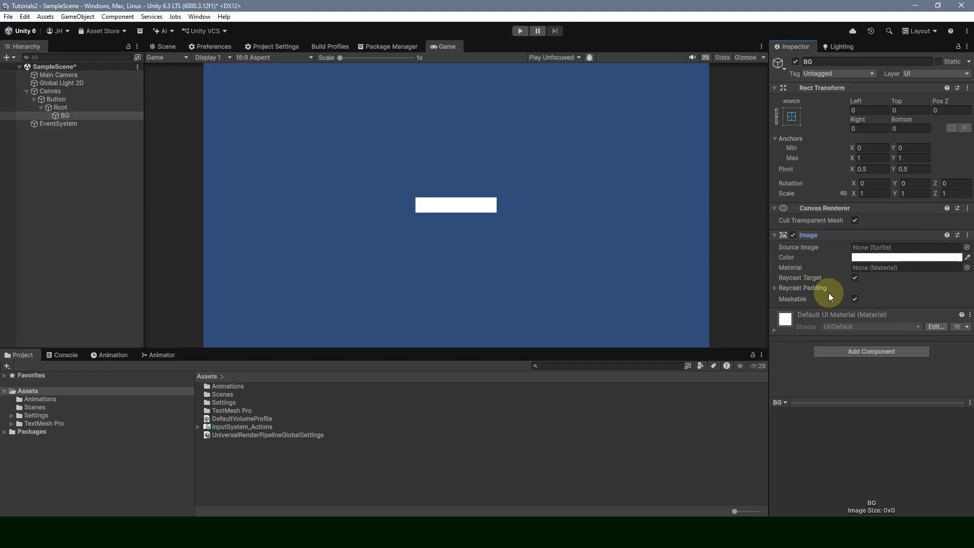
{"action": "left_click", "coordinate": [854, 278]}
Assign the first 9-Sliced sprite as BG's source image, searching for "9-slice" with hidden package assets included.
{"action": "left_click", "coordinate": [60, 100]}
{"action": "left_click", "coordinate": [71, 116]}
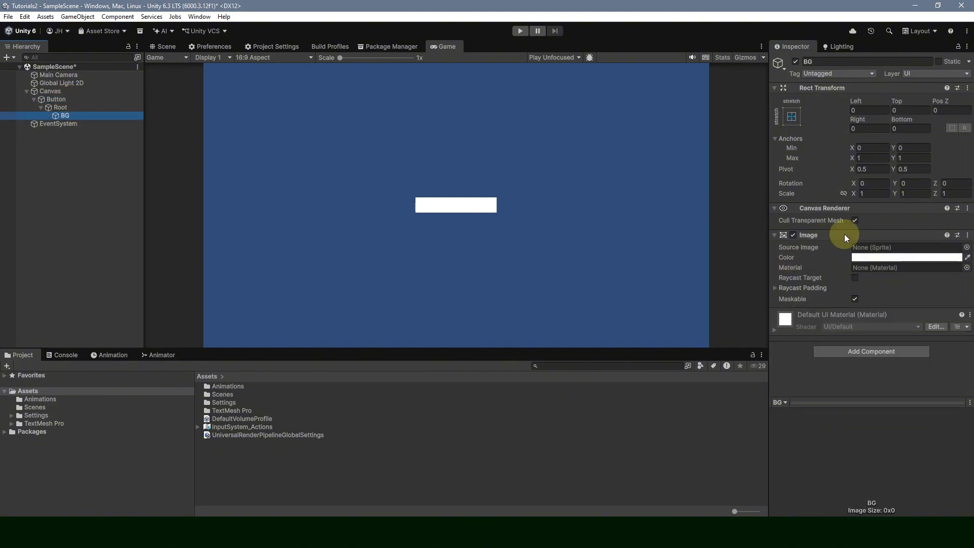
{"action": "left_click", "coordinate": [967, 247]}
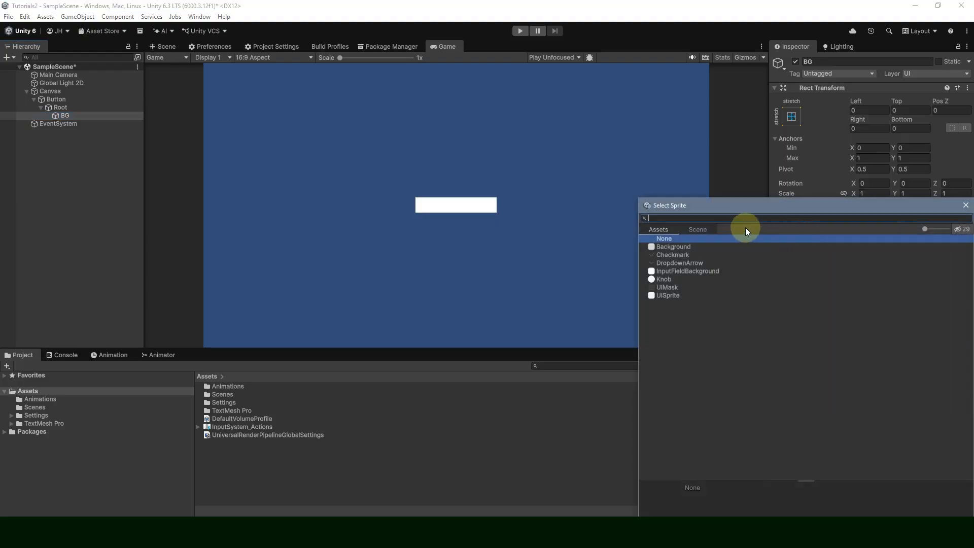
{"action": "type", "text": "9-slice"}
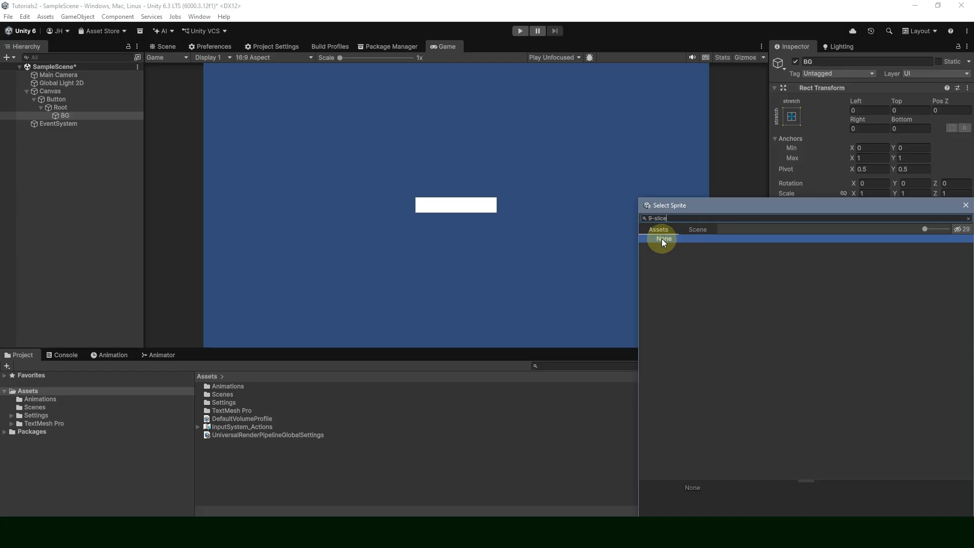
{"action": "left_click", "coordinate": [957, 228]}
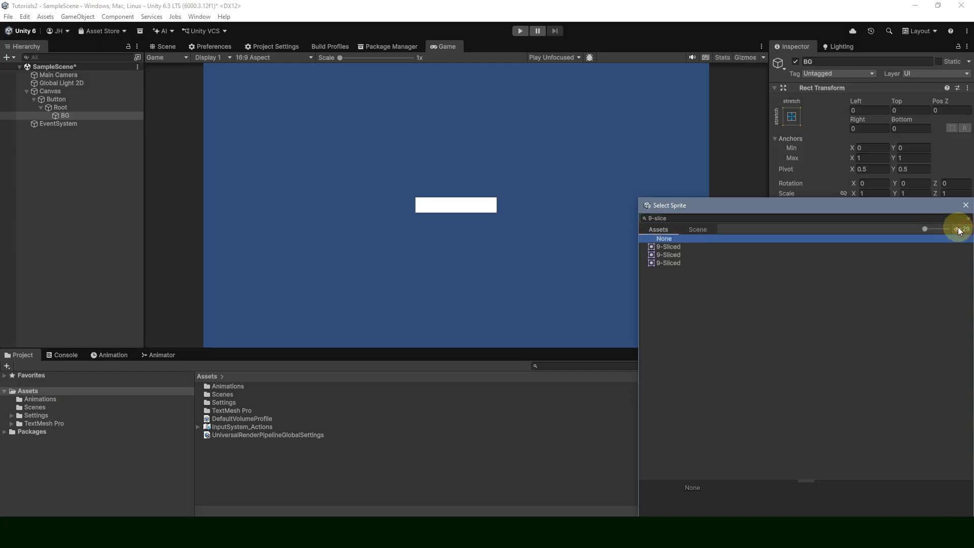
{"action": "double_click", "coordinate": [668, 246]}
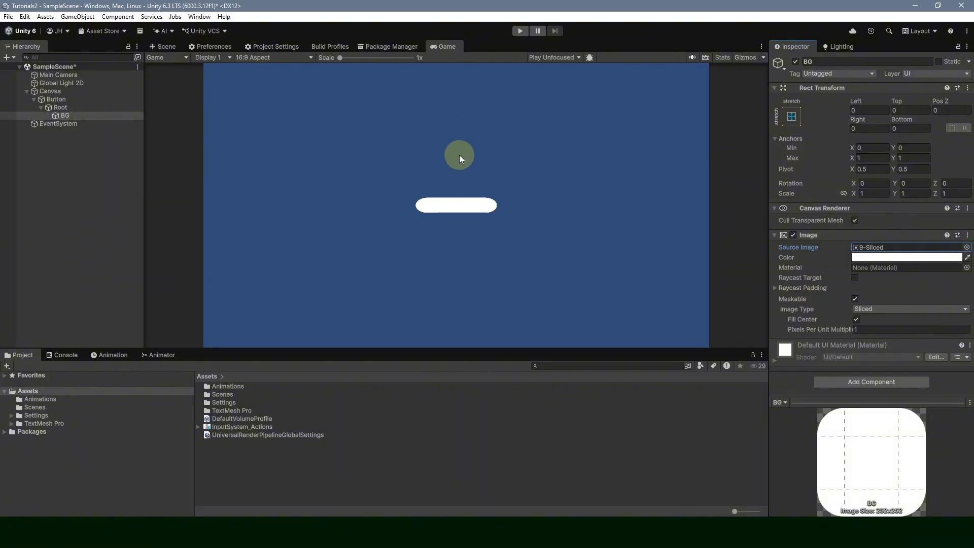
Examine the 2D feature and the individual 2D packages in the Package Manager's Unity Registry.
{"action": "left_click", "coordinate": [399, 47]}
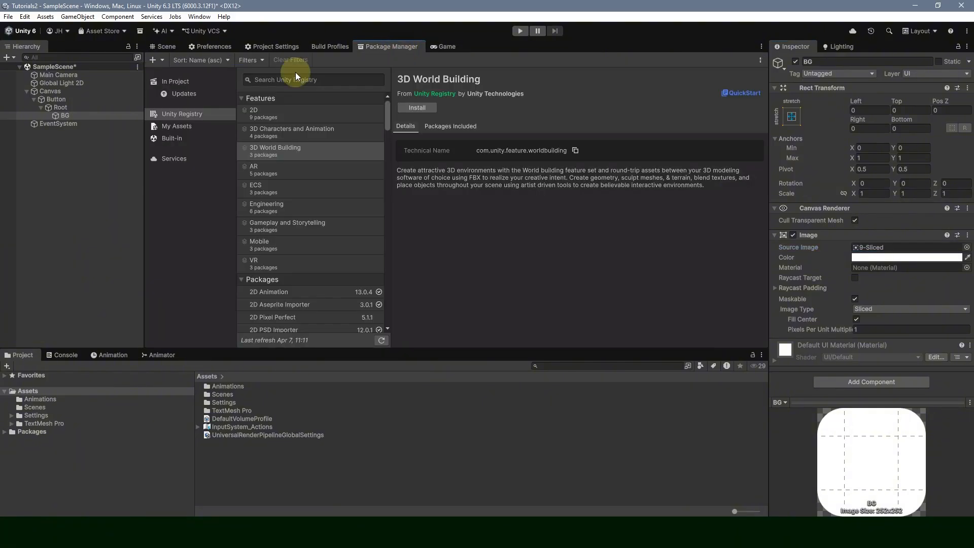
{"action": "left_click", "coordinate": [265, 115]}
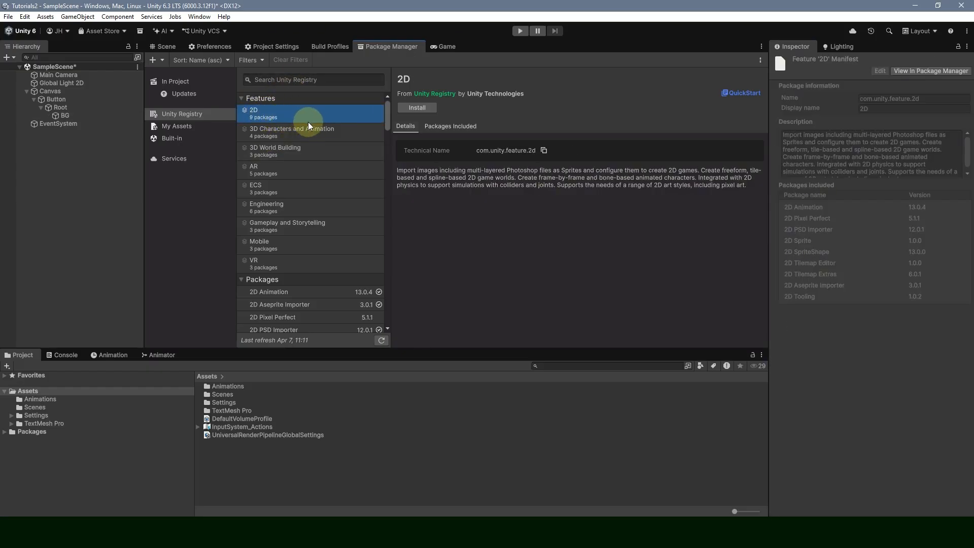
{"action": "scroll", "coordinate": [328, 199], "scroll_direction": "down", "scroll_amount": 3}
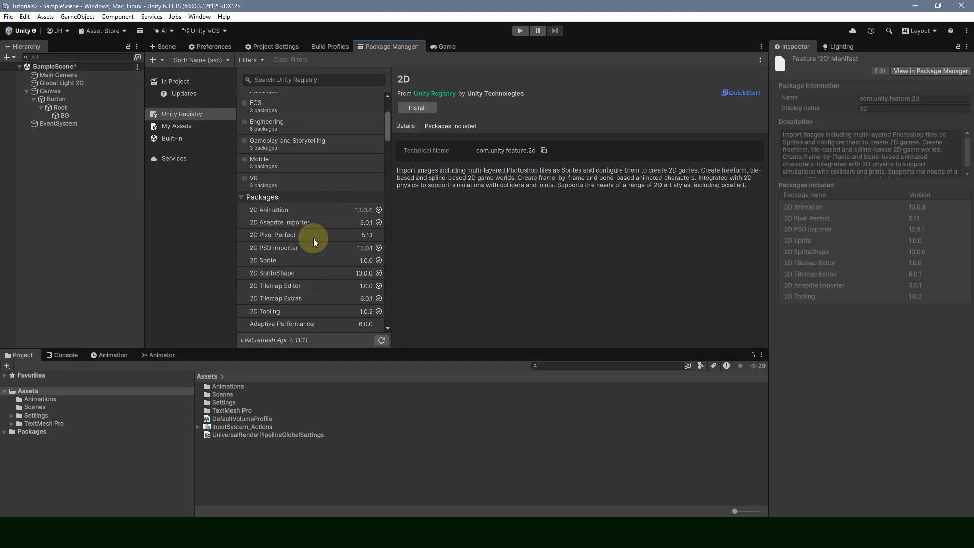
Open the details of the 2D Sprite package in the Unity Registry list.
{"action": "left_click", "coordinate": [299, 249]}
{"action": "left_click", "coordinate": [294, 260]}
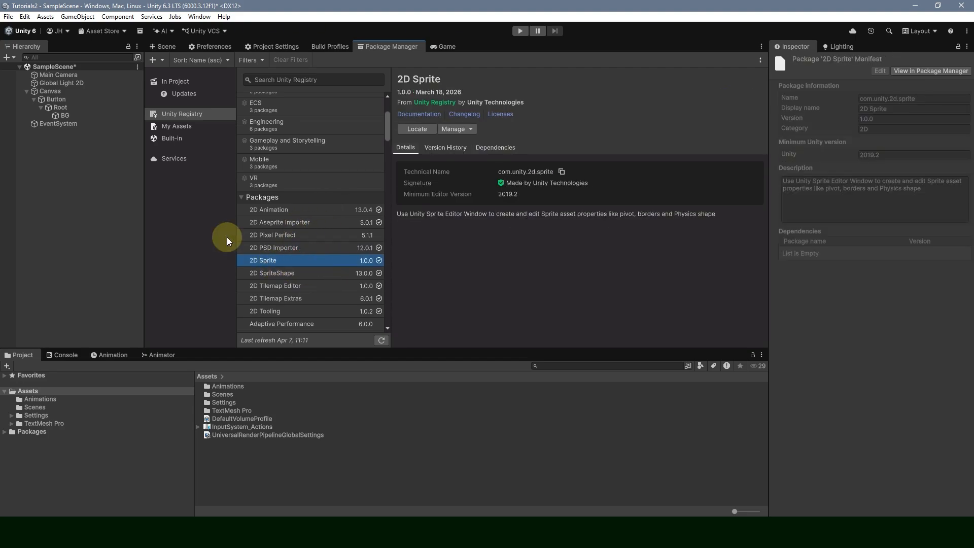
Show the Game view and raise BG's Pixels Per Unit Multiplier to 2.26.
{"action": "left_click", "coordinate": [77, 115]}
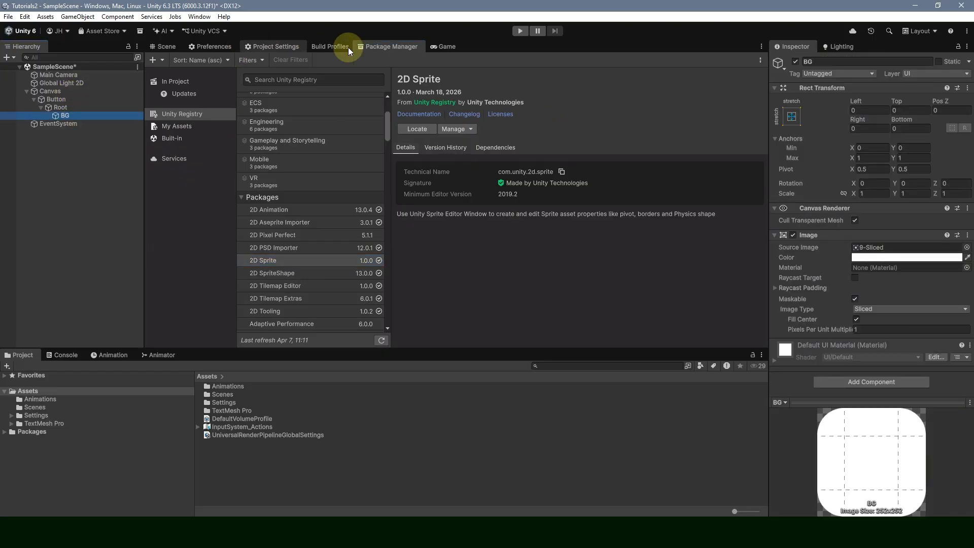
{"action": "left_click", "coordinate": [435, 46]}
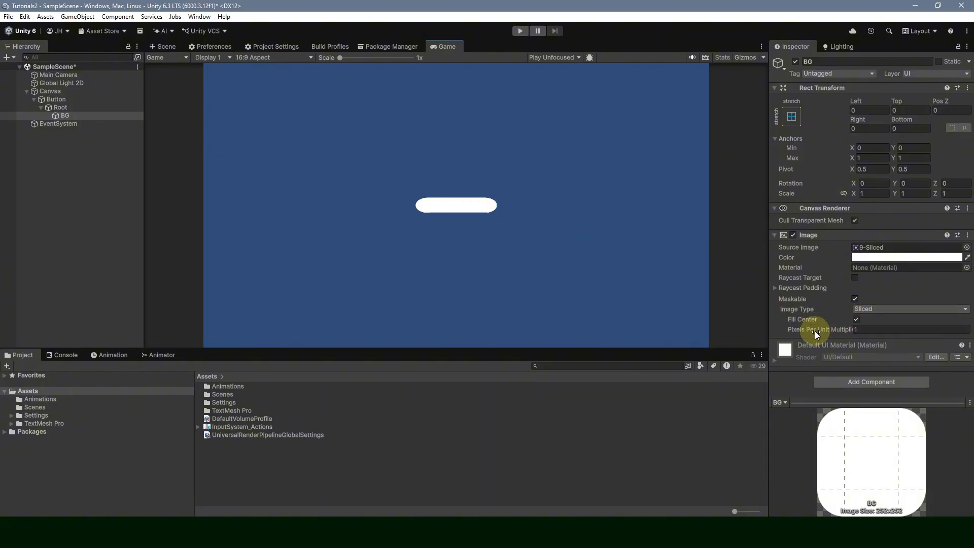
{"action": "left_click_drag", "start_coordinate": [815, 331], "coordinate": [838, 329]}
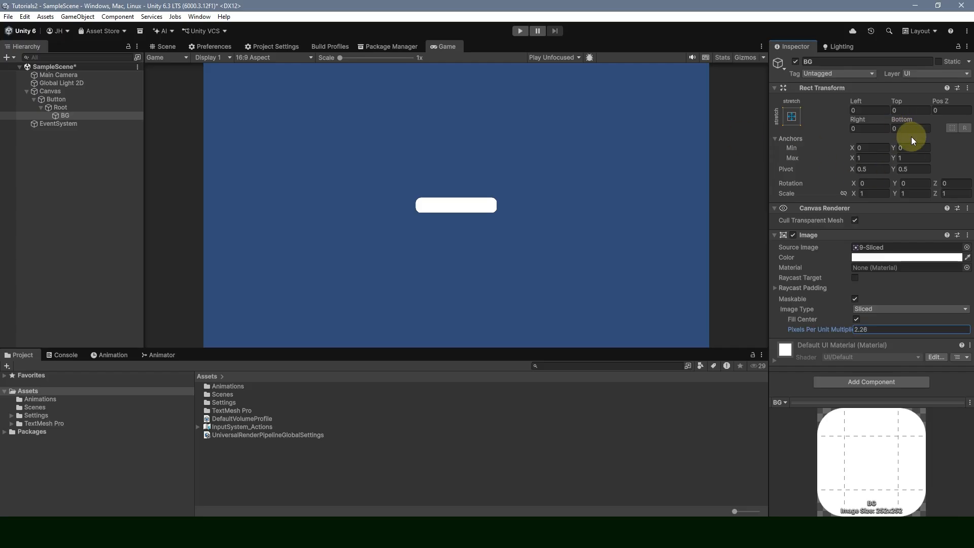
Resize the Button object to a width of 250 and a height of 70.
{"action": "left_click", "coordinate": [52, 100]}
{"action": "left_click", "coordinate": [907, 123]}
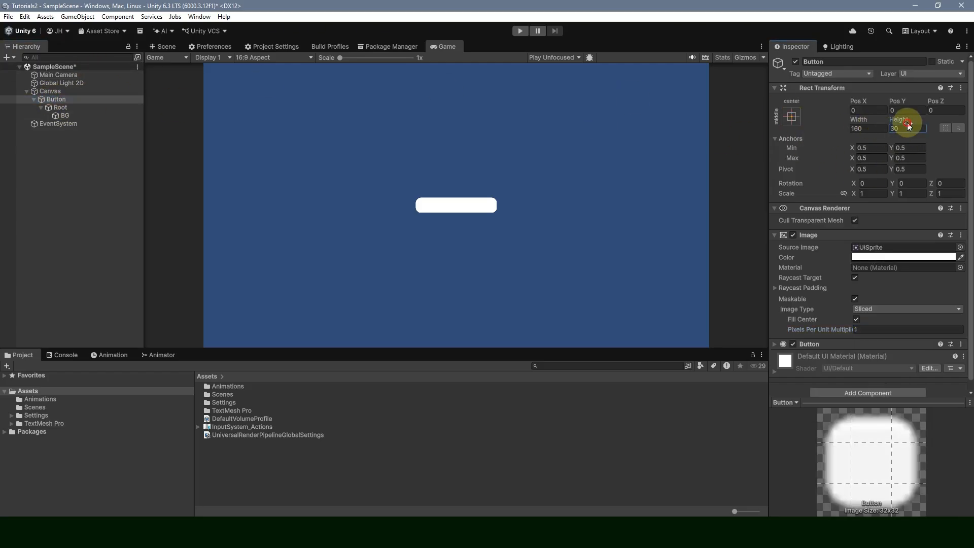
{"action": "type", "text": "70"}
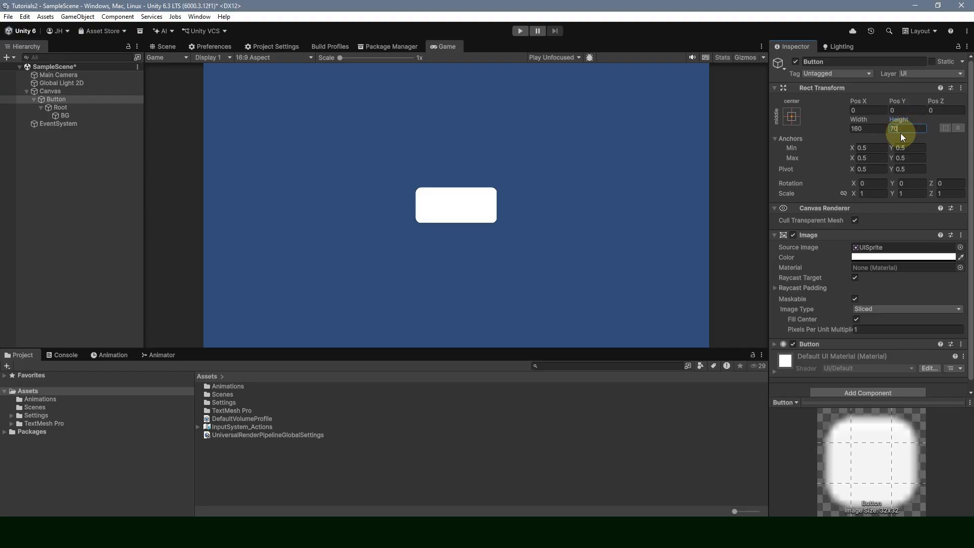
{"action": "key", "text": "shift+Tab"}
{"action": "type", "text": "250"}
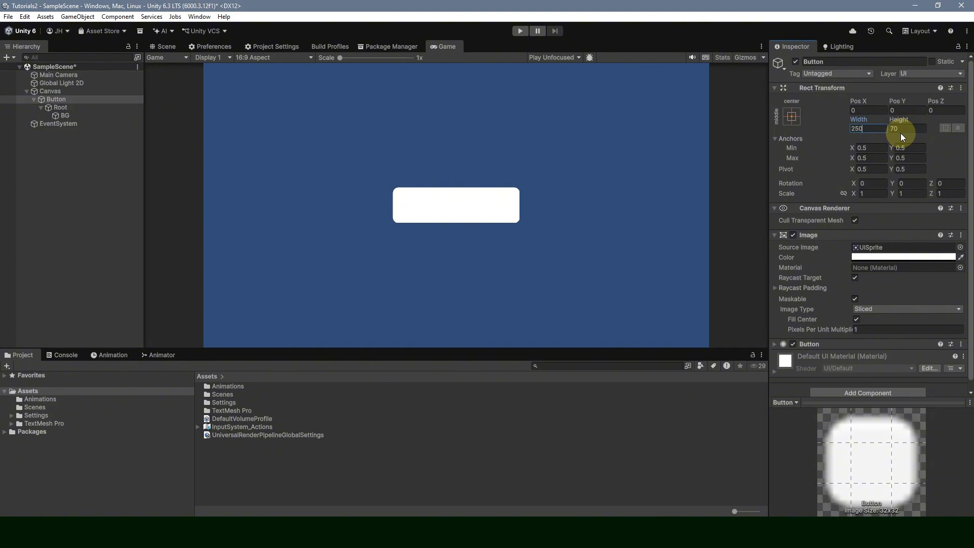
Set the Pixels Per Unit Multiplier of BG's Image to 1.15.
{"action": "left_click", "coordinate": [88, 118]}
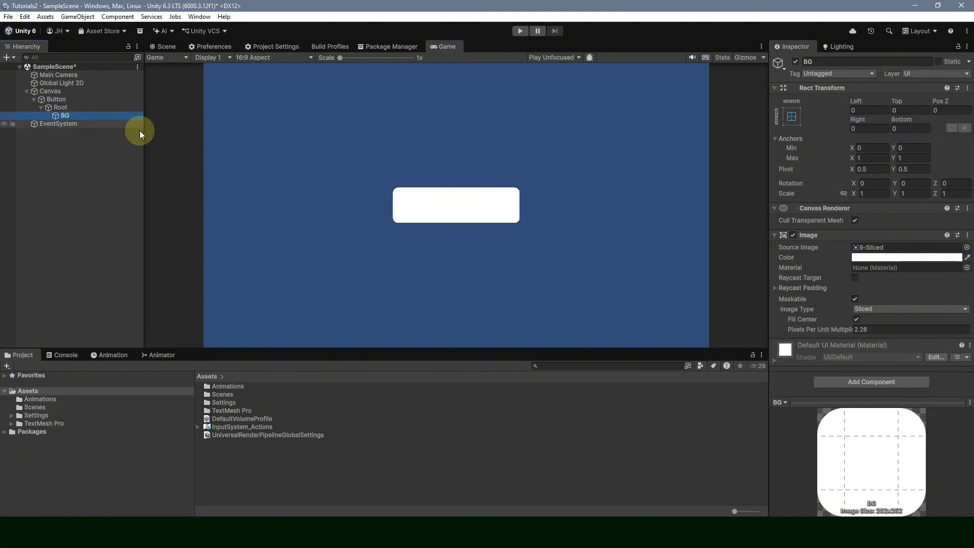
{"action": "left_click", "coordinate": [872, 331]}
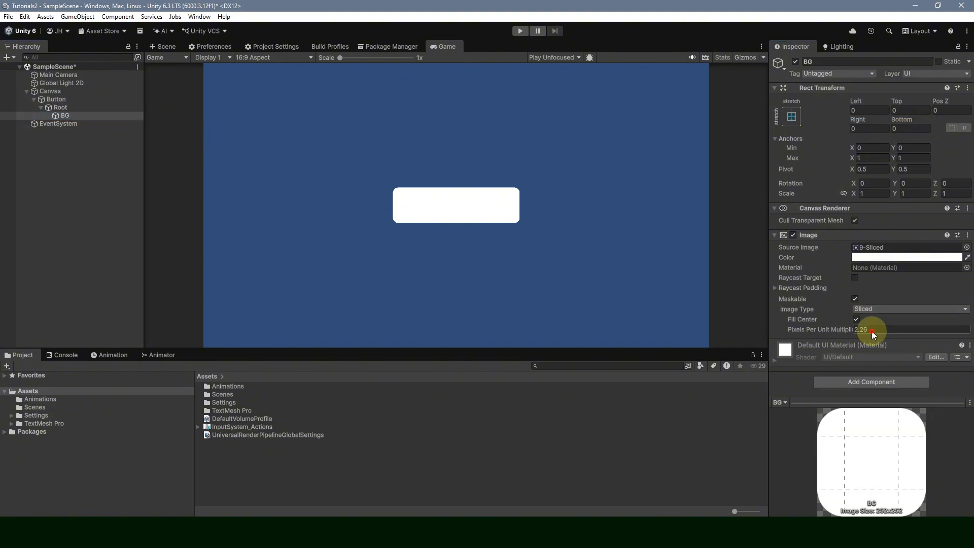
{"action": "type", "text": "1.15"}
Switch to the Coolors UI palettes in the browser, copy the bright blue from the navy, blue, tan and orange palette, and return to Unity.
{"action": "left_click_drag", "start_coordinate": [868, 83], "coordinate": [634, 60]}
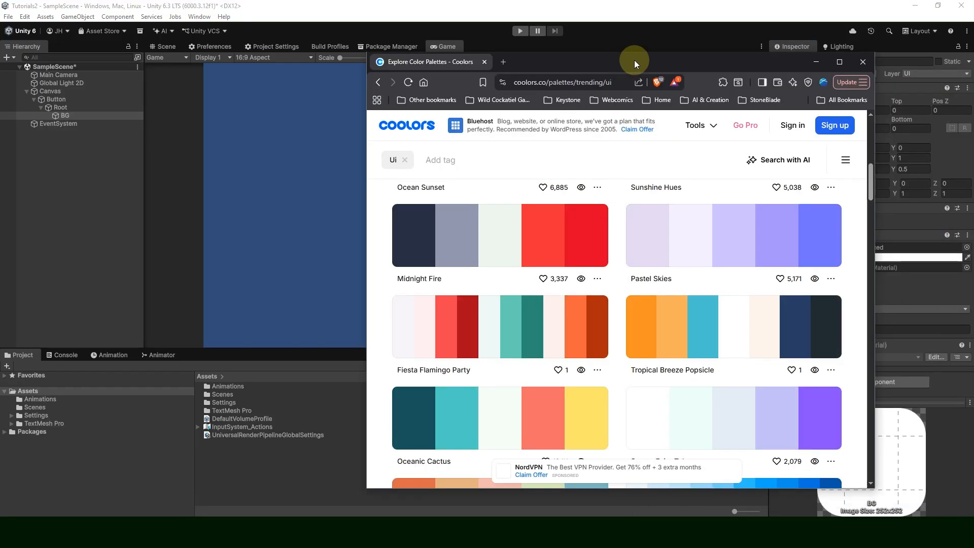
{"action": "double_click", "coordinate": [634, 60]}
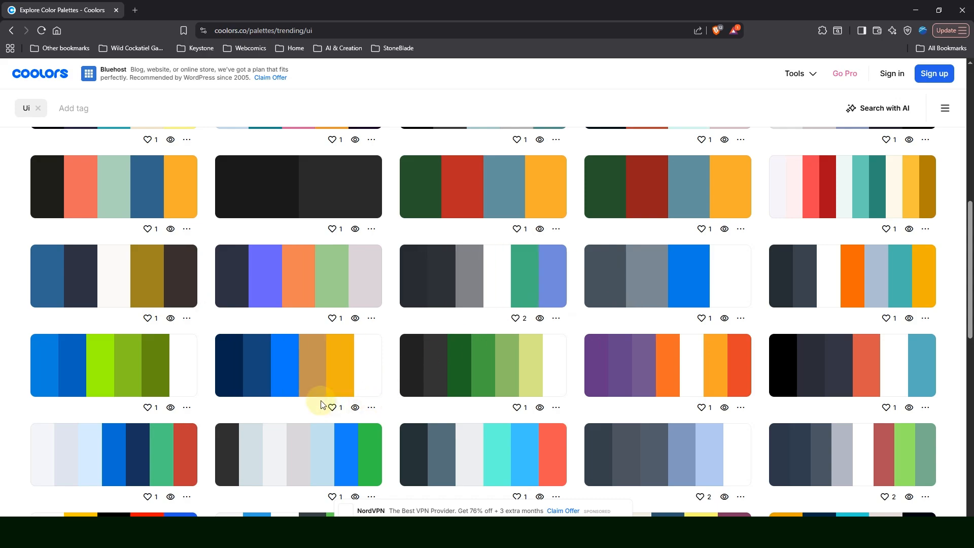
{"action": "left_click", "coordinate": [292, 369]}
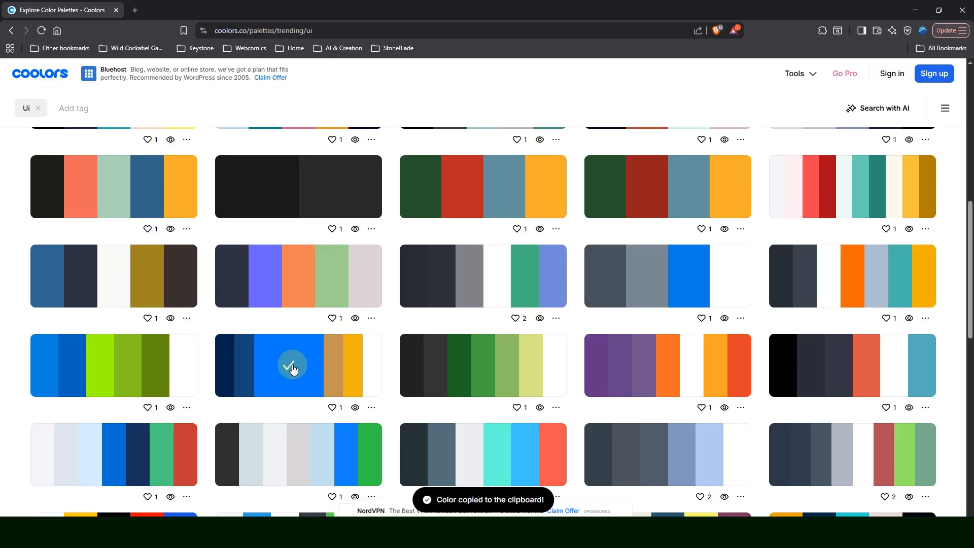
{"action": "double_click", "coordinate": [513, 9]}
{"action": "left_click", "coordinate": [514, 9]}
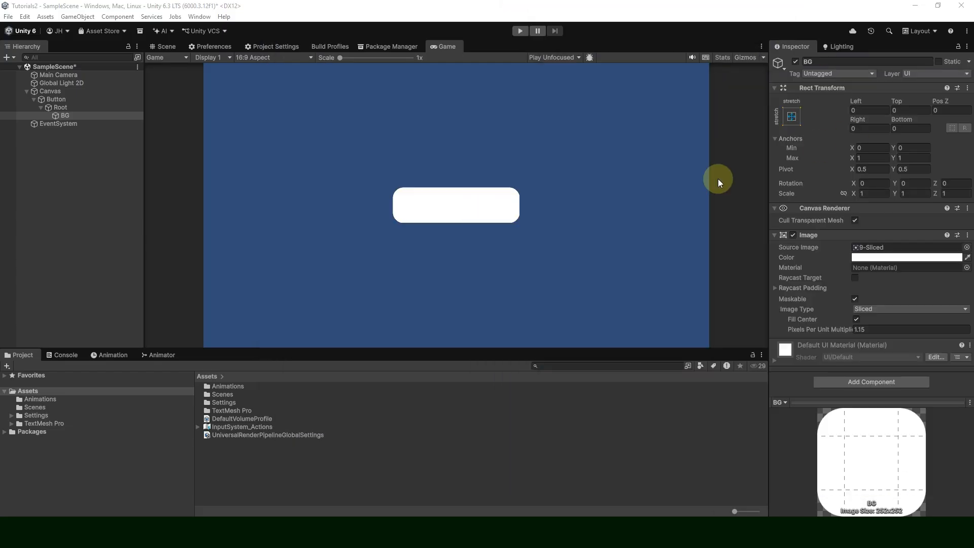
Set BG's Image color to the bright blue copied from the palette.
{"action": "left_click", "coordinate": [878, 257]}
{"action": "left_click", "coordinate": [950, 404]}
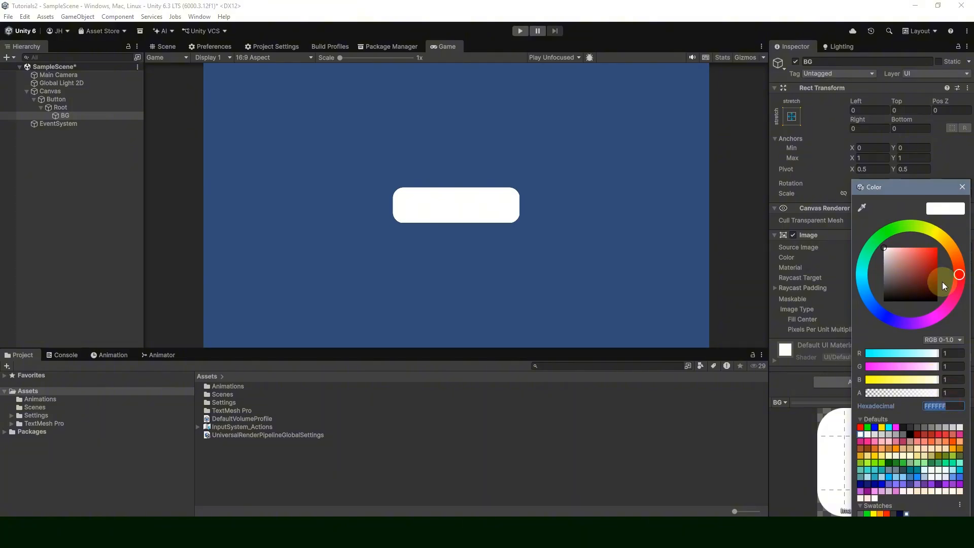
{"action": "key", "text": "ctrl+v"}
{"action": "left_click", "coordinate": [962, 187]}
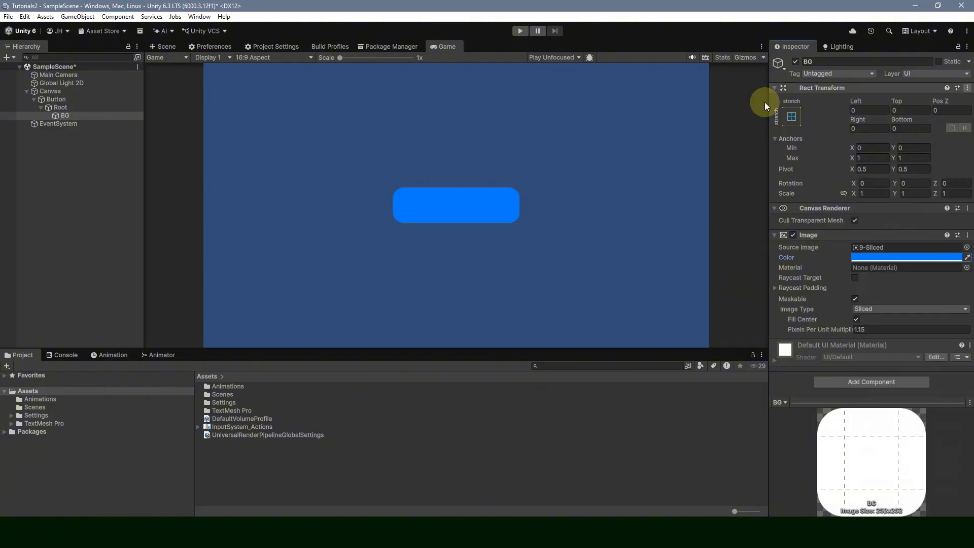
Bring back the Coolors browser window and copy the tan color C59353 from the same palette.
{"action": "left_click_drag", "start_coordinate": [973, 78], "coordinate": [684, 78]}
{"action": "double_click", "coordinate": [786, 82]}
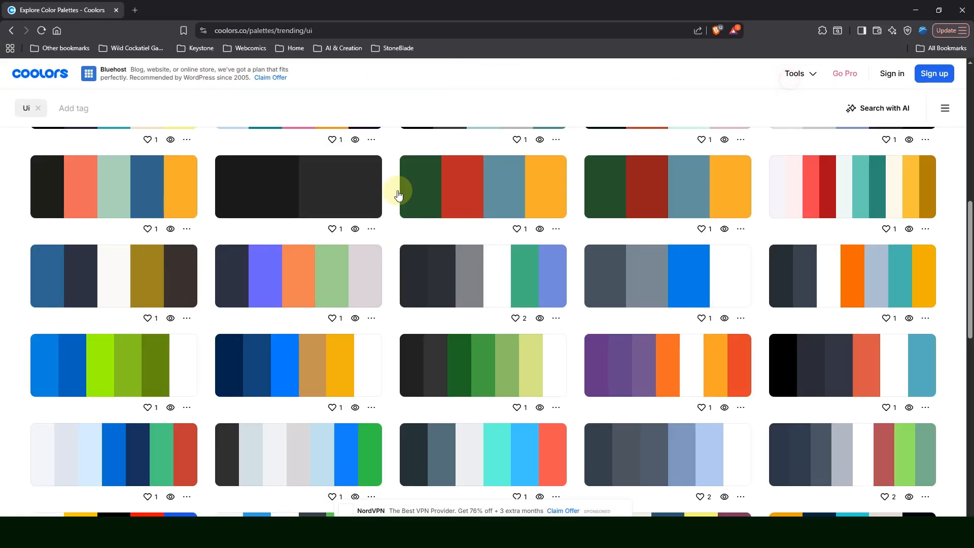
{"action": "left_click", "coordinate": [302, 365]}
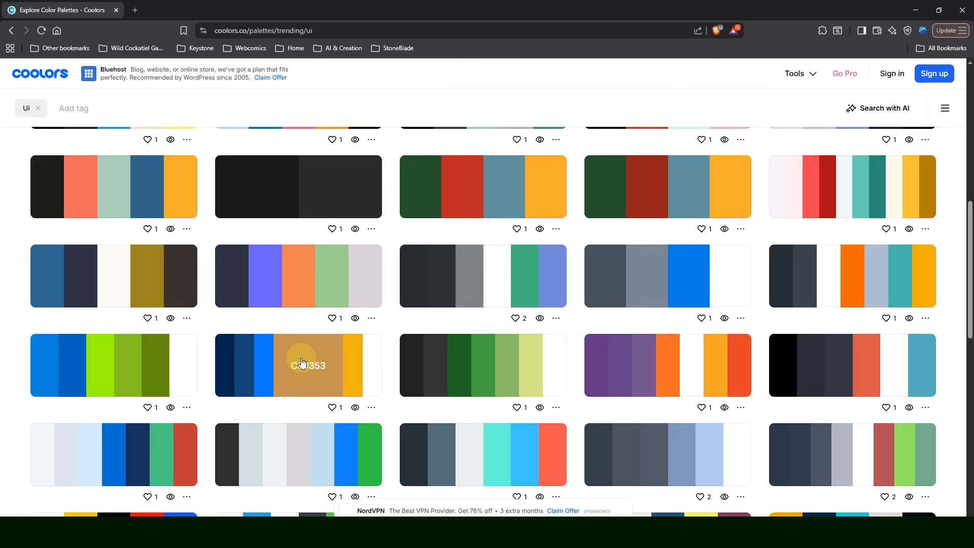
{"action": "left_click_drag", "start_coordinate": [820, 14], "coordinate": [973, 15]}
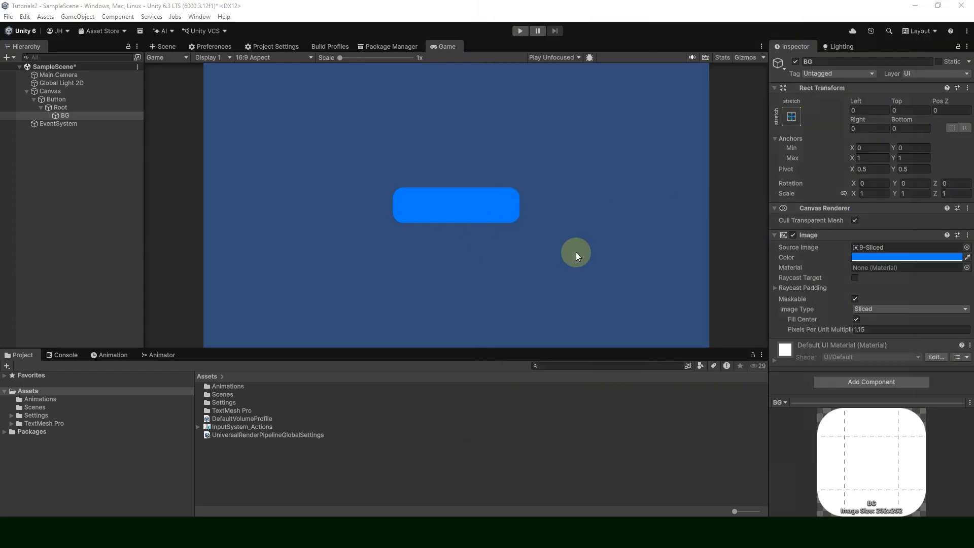
Set the Main Camera's background color to the copied tan, C59353.
{"action": "left_click", "coordinate": [93, 75]}
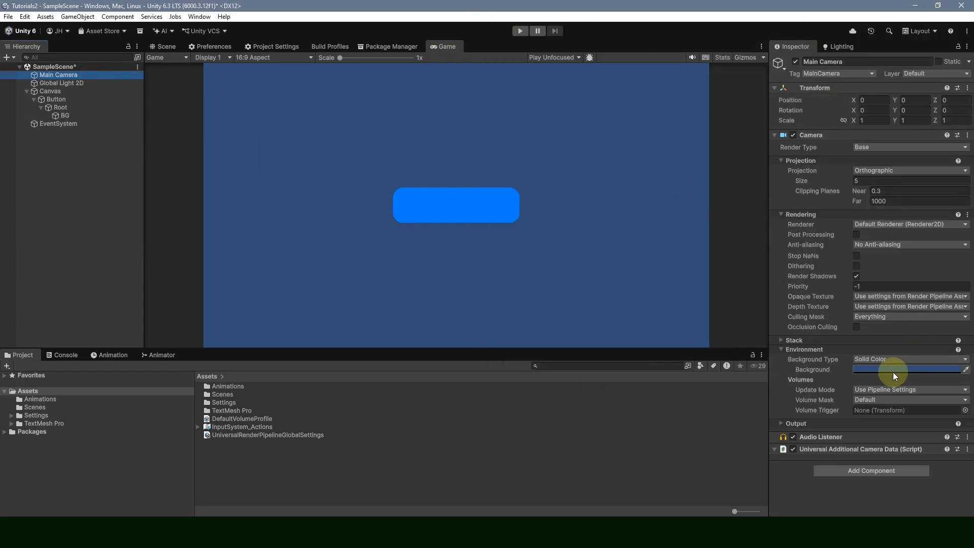
{"action": "left_click", "coordinate": [893, 370]}
{"action": "left_click", "coordinate": [939, 406]}
{"action": "key", "text": "ctrl+v"}
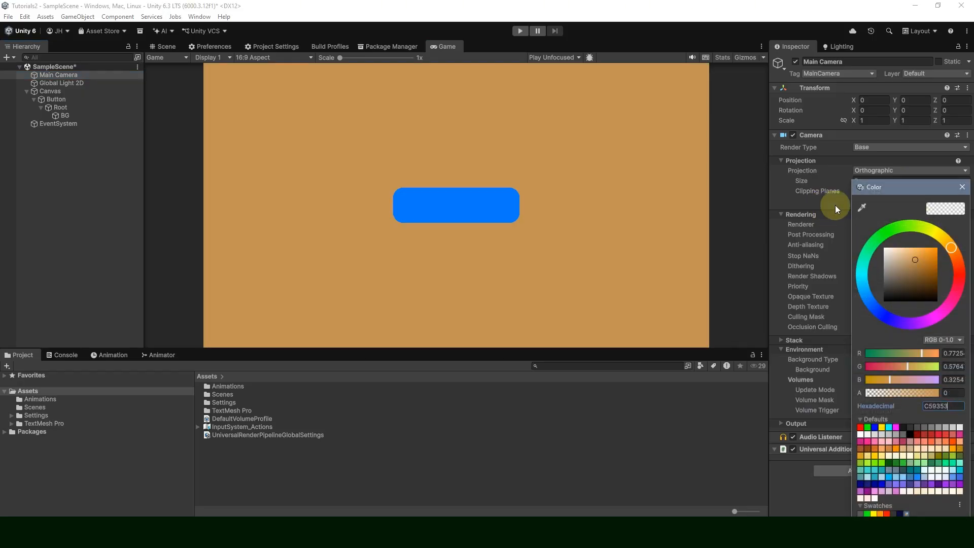
{"action": "left_click", "coordinate": [959, 188]}
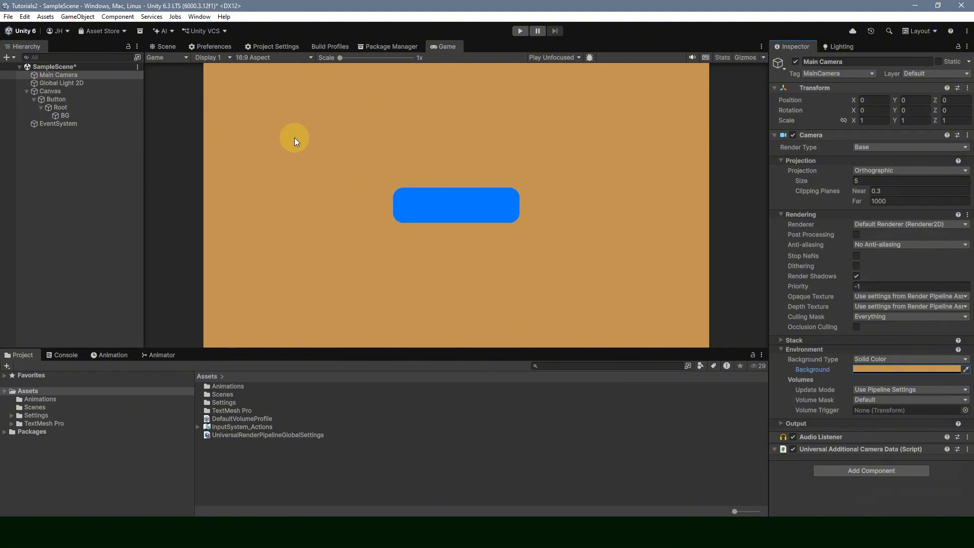
Duplicate the BG object under Root and rename the copy as BG.
{"action": "left_click", "coordinate": [75, 114]}
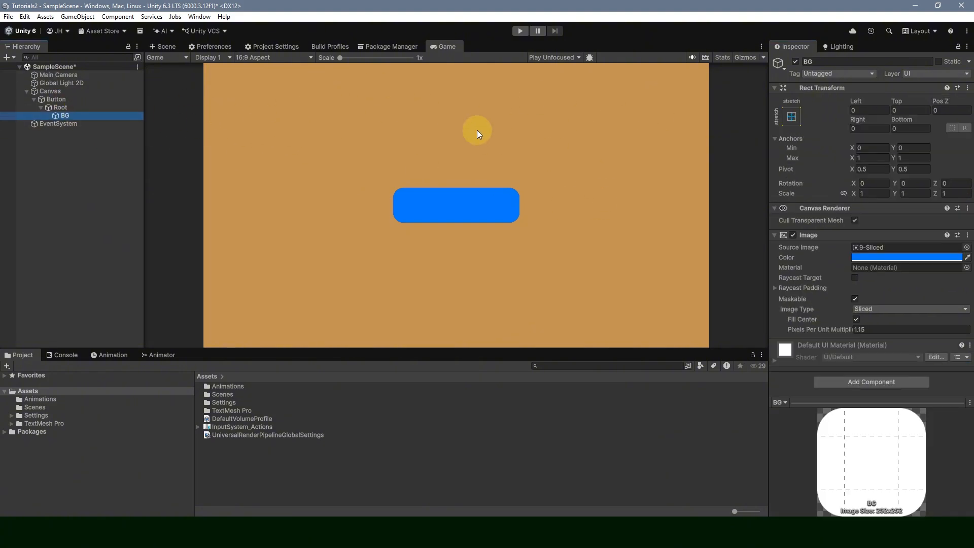
{"action": "key", "text": "ctrl+d"}
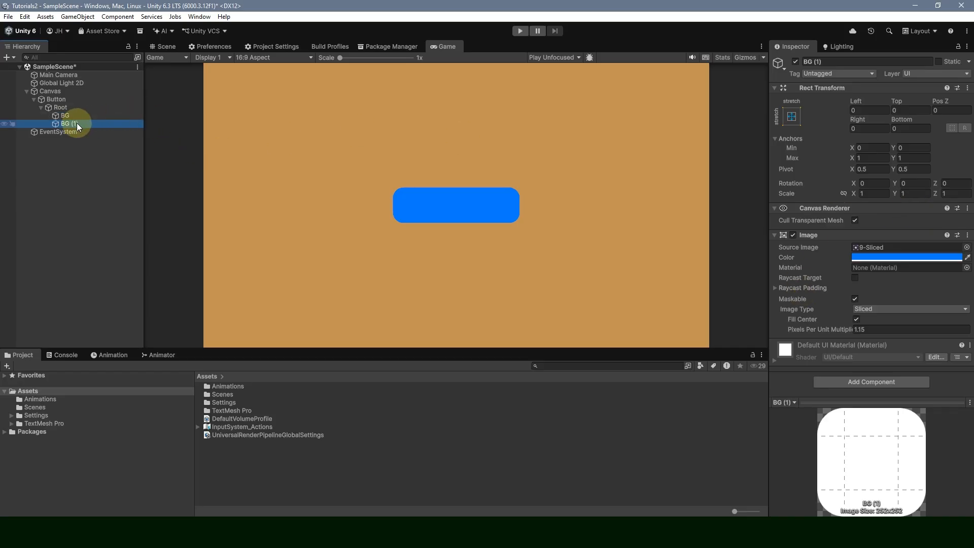
{"action": "key", "text": "F2"}
{"action": "key", "text": "BackSpace"}
{"action": "key", "text": "BackSpace"}
{"action": "key", "text": "BackSpace"}
{"action": "key", "text": "BackSpace"}
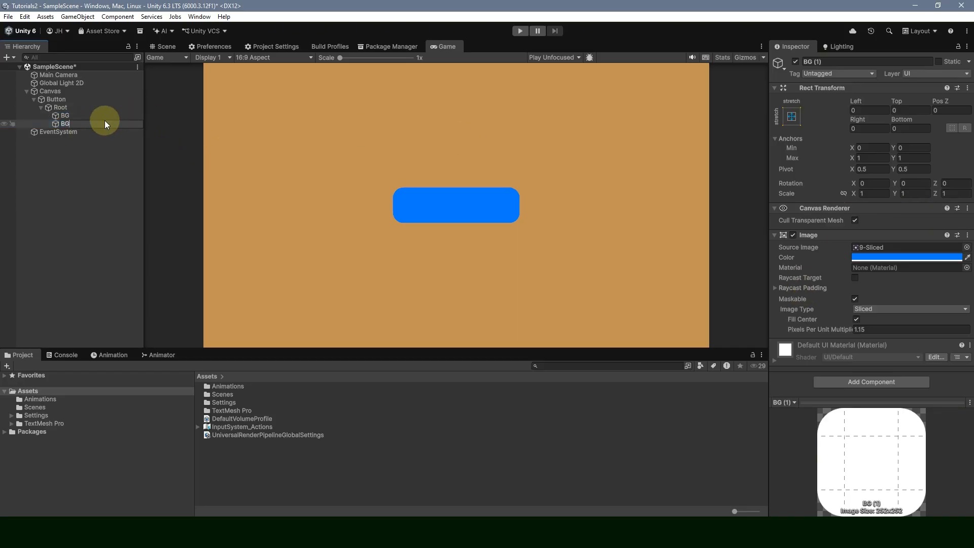
{"action": "key", "text": "Return"}
Rename the original BG object, first under Root, as Outline.
{"action": "key", "text": "Up"}
{"action": "key", "text": "F2"}
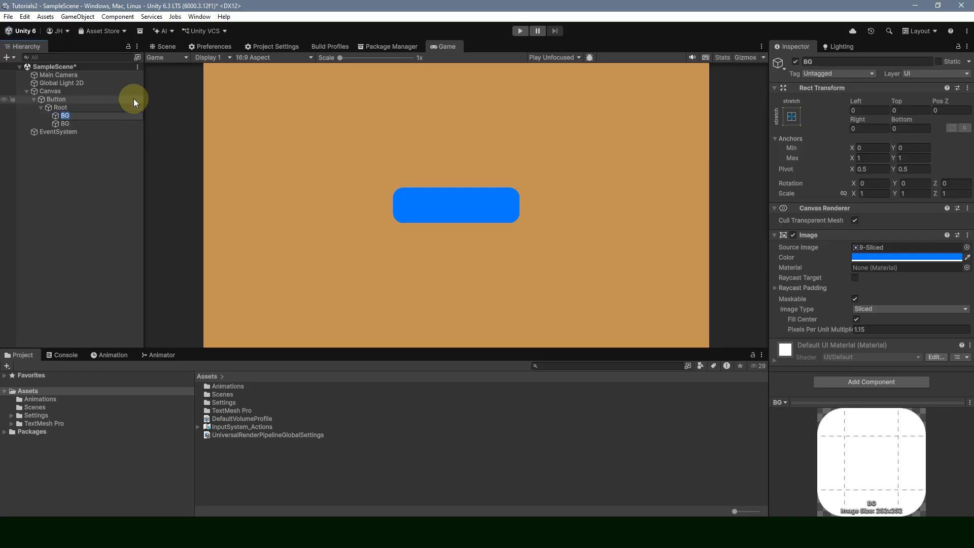
{"action": "type", "text": "Outline"}
{"action": "key", "text": "Return"}
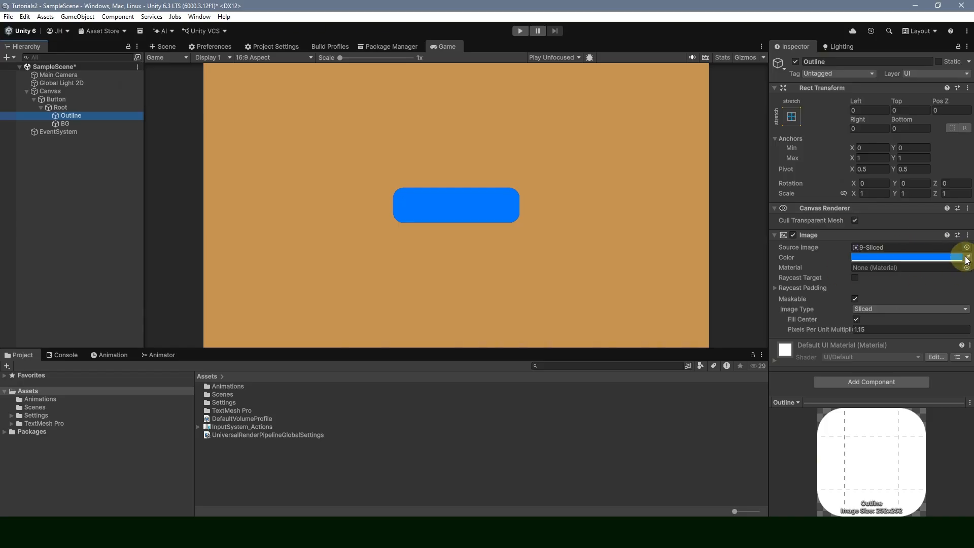
Bring the Coolors browser window over Unity and copy the dark navy color 00254C from the same palette.
{"action": "left_click_drag", "start_coordinate": [973, 127], "coordinate": [566, 94]}
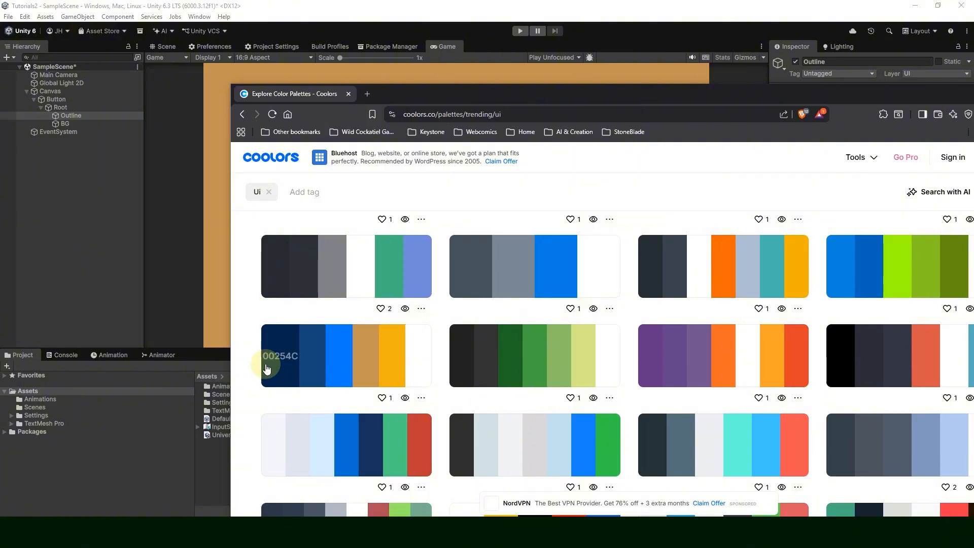
{"action": "left_click", "coordinate": [273, 358]}
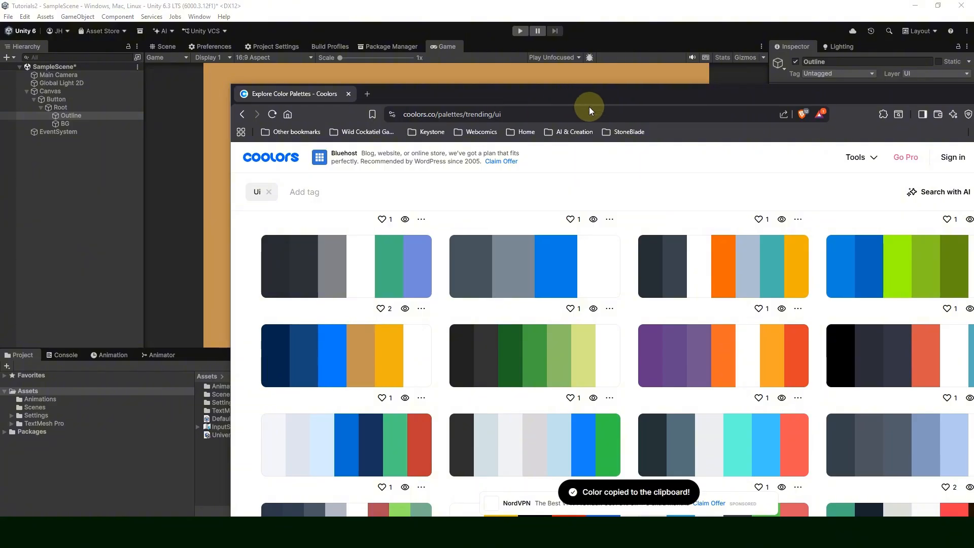
{"action": "left_click_drag", "start_coordinate": [603, 98], "coordinate": [973, 132]}
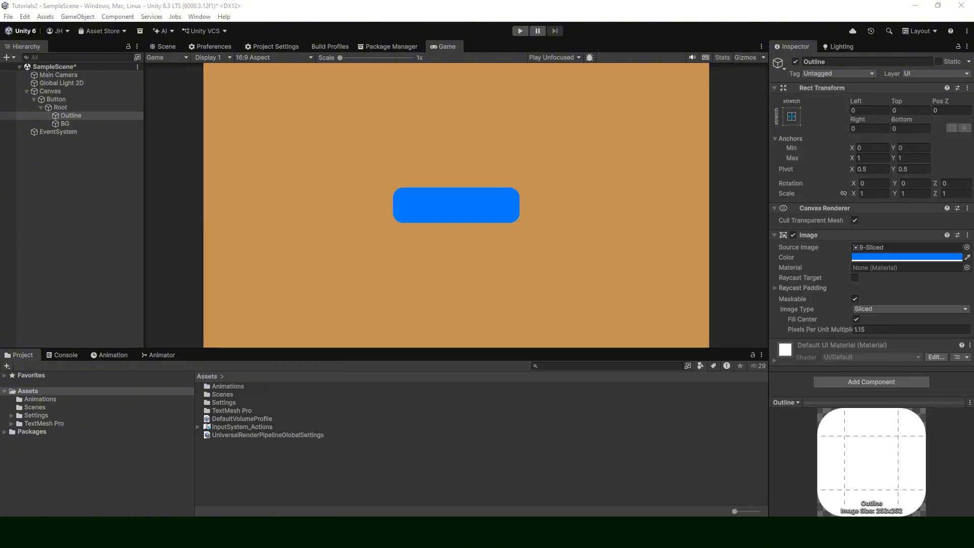
Set the Outline object's Image color to the copied navy, 00254C.
{"action": "left_click", "coordinate": [947, 257]}
{"action": "left_click", "coordinate": [946, 406]}
{"action": "key", "text": "ctrl+v"}
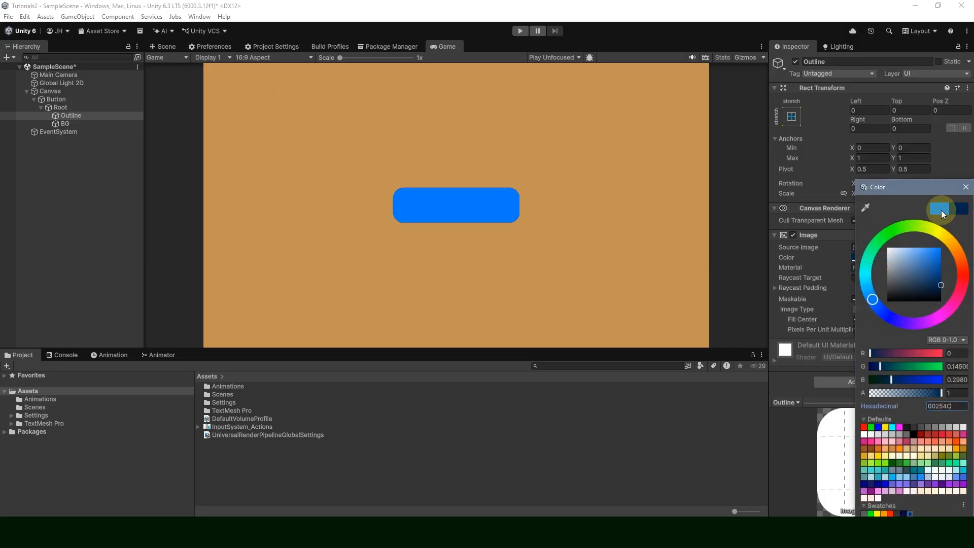
{"action": "left_click", "coordinate": [965, 186]}
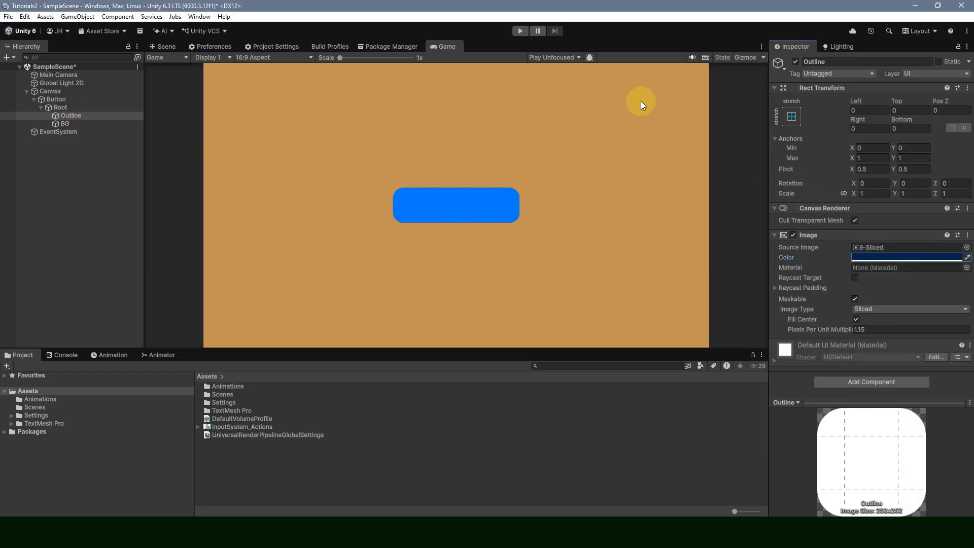
Scale the Outline object to 1.05 in X and 1.15 in Y.
{"action": "left_click", "coordinate": [857, 195]}
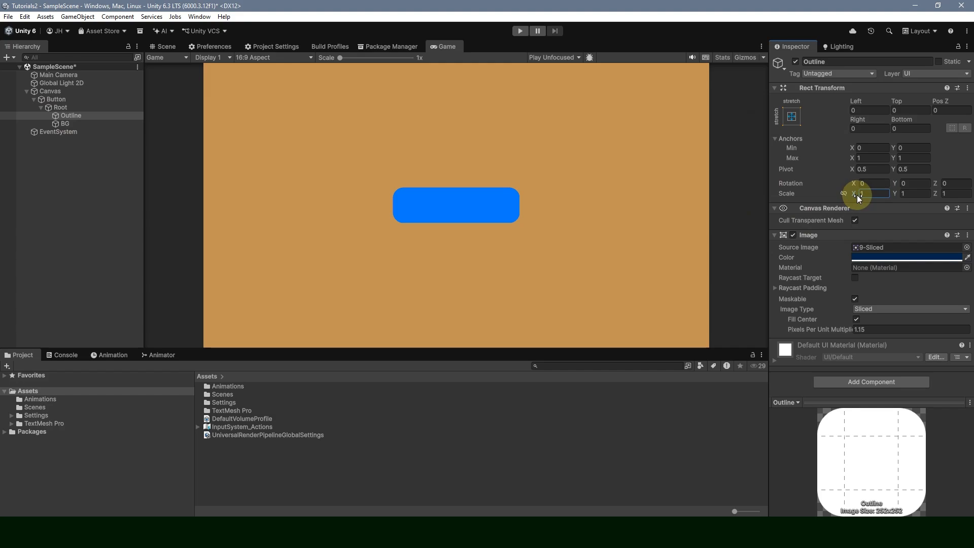
{"action": "left_click_drag", "start_coordinate": [857, 195], "coordinate": [872, 195]}
{"action": "type", "text": "1.05"}
{"action": "key", "text": "Tab"}
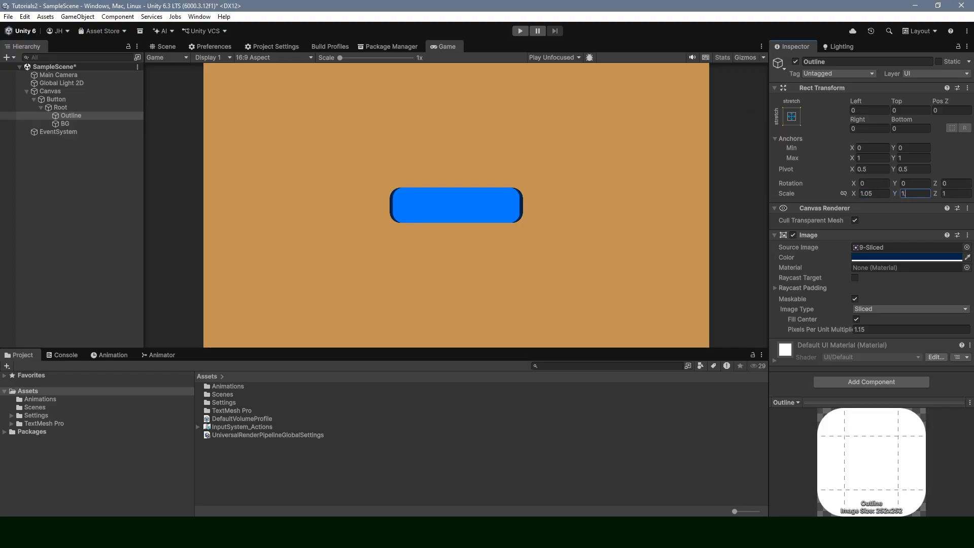
{"action": "type", "text": ".15"}
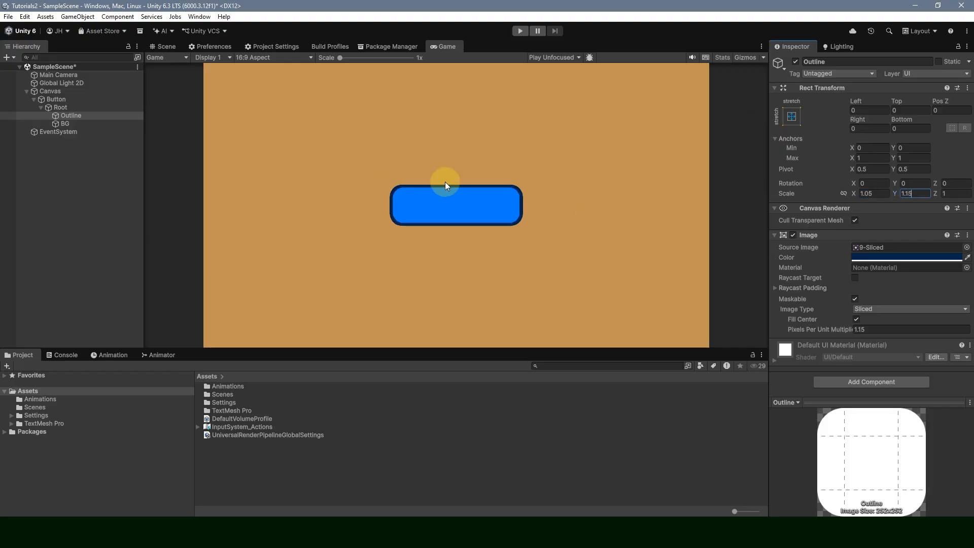
Deactivate the Outline object and select BG.
{"action": "left_click", "coordinate": [795, 61]}
{"action": "left_click", "coordinate": [58, 123]}
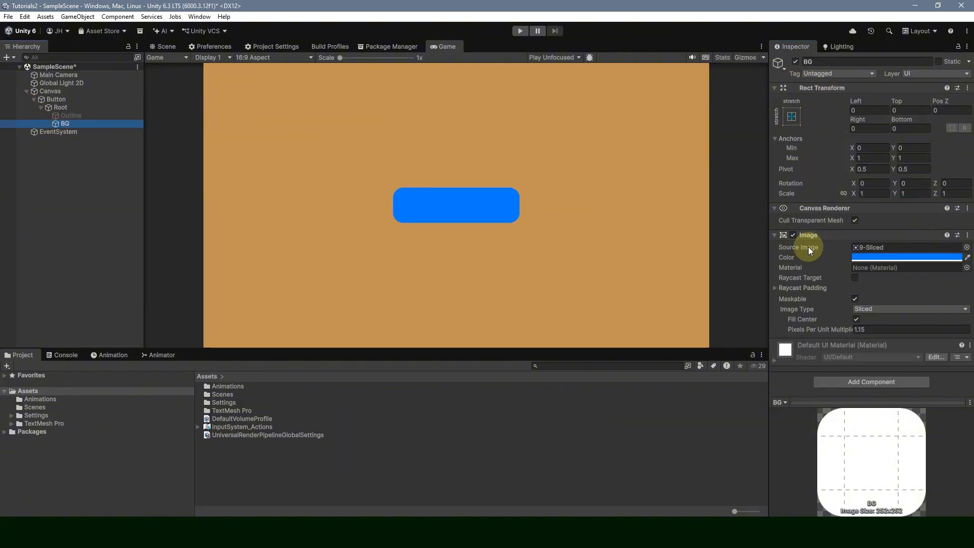
Try an Outline component on BG with an Effect Distance of X 10 and Y -10, and remove the component.
{"action": "left_click", "coordinate": [859, 379]}
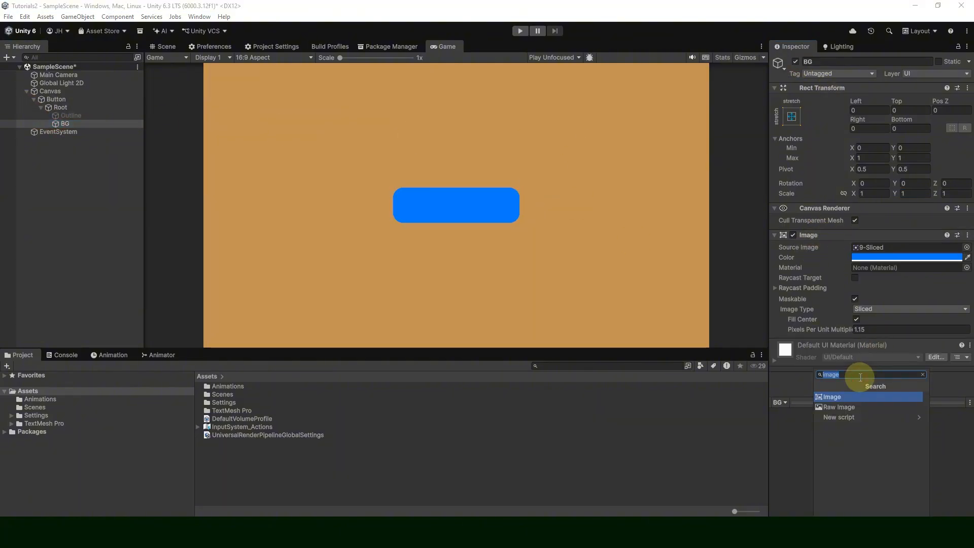
{"action": "type", "text": "outline"}
{"action": "key", "text": "Return"}
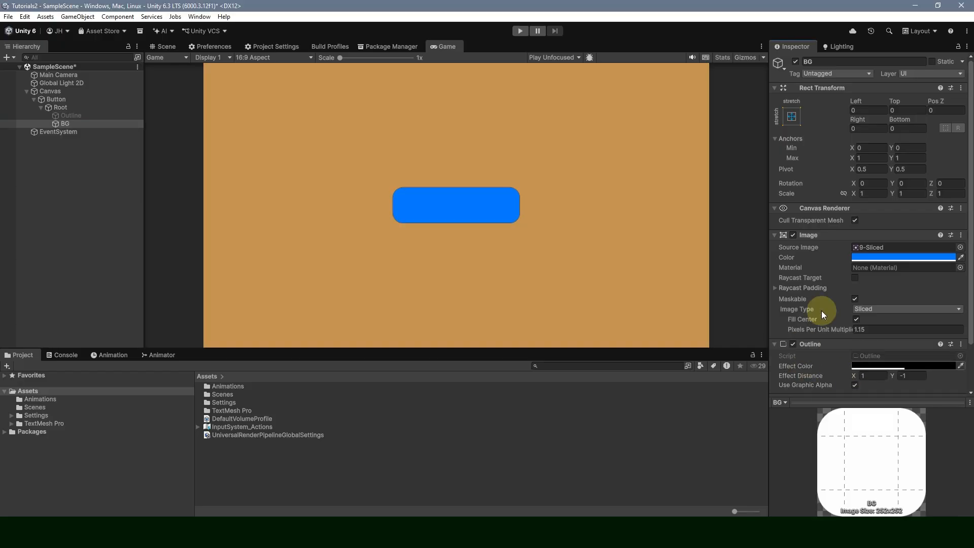
{"action": "left_click", "coordinate": [869, 374]}
{"action": "type", "text": "5"}
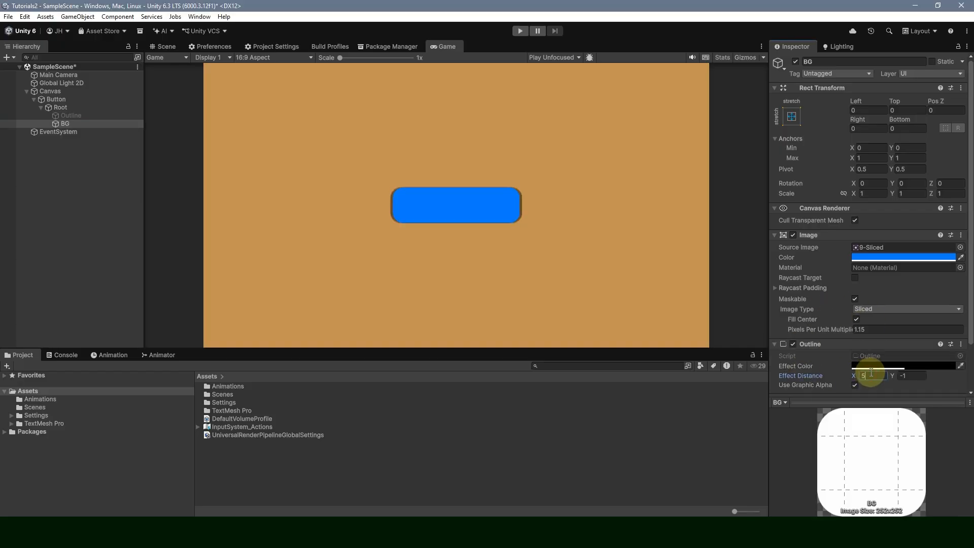
{"action": "key", "text": "Tab"}
{"action": "key", "text": "shift+Tab"}
{"action": "type", "text": "10"}
{"action": "key", "text": "Tab"}
{"action": "type", "text": "-10"}
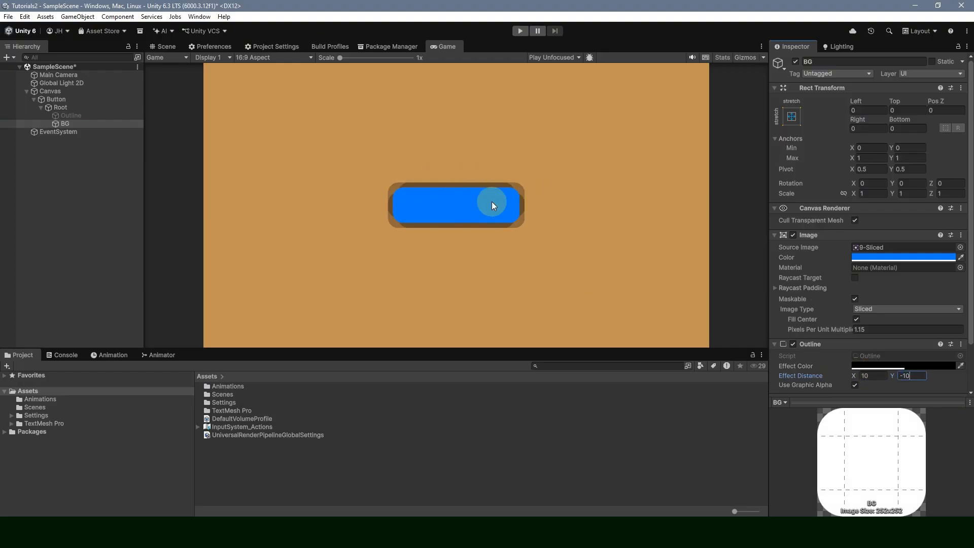
{"action": "left_click", "coordinate": [961, 344]}
{"action": "left_click", "coordinate": [898, 392]}
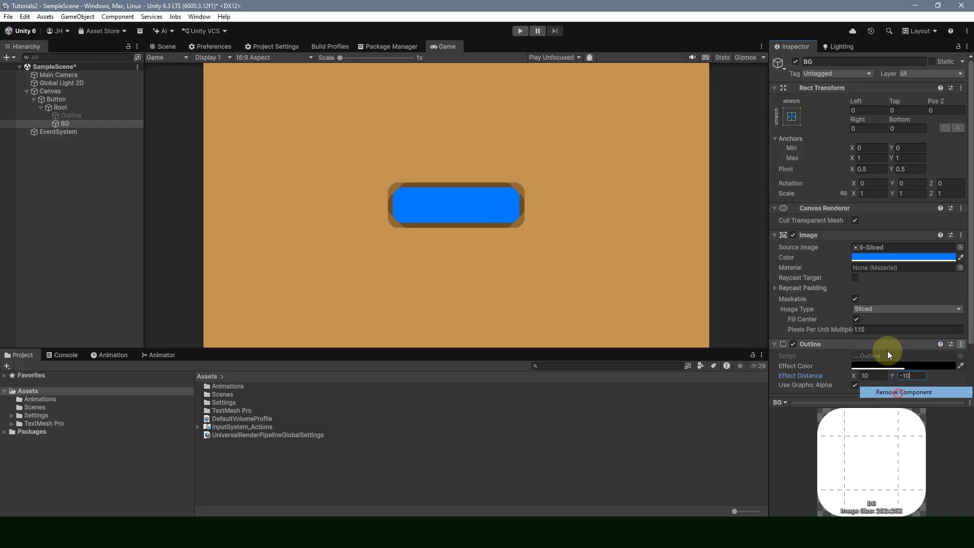
Reactivate the Outline object under Root.
{"action": "left_click", "coordinate": [77, 115]}
{"action": "left_click", "coordinate": [795, 61]}
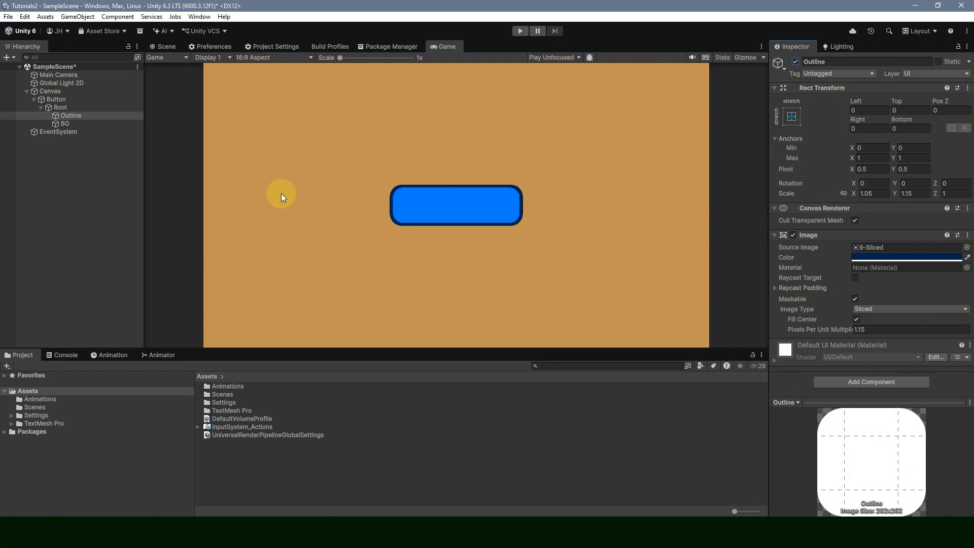
Duplicate the BG object and rename the copy Highlights.
{"action": "left_click", "coordinate": [89, 123]}
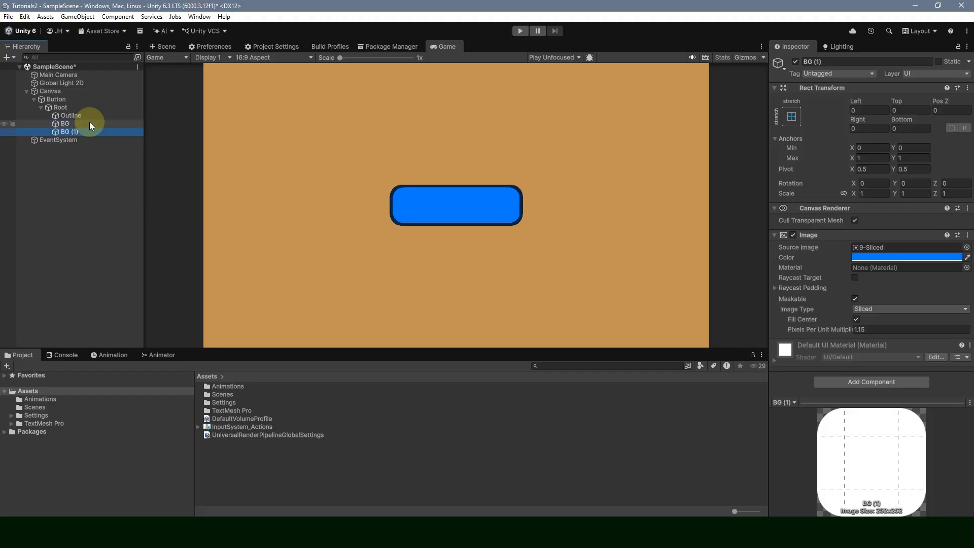
{"action": "key", "text": "ctrl+d"}
{"action": "key", "text": "F2"}
{"action": "type", "text": "Highlights"}
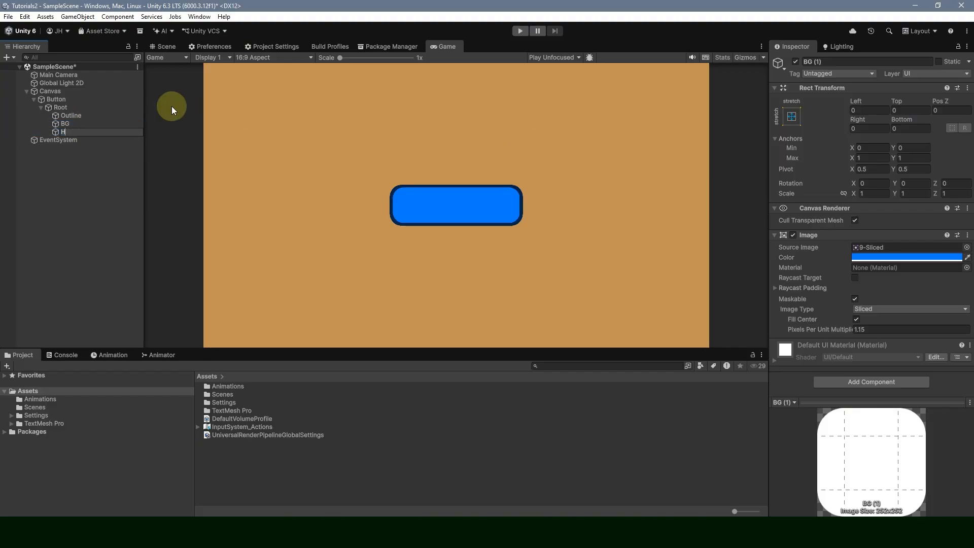
{"action": "key", "text": "Return"}
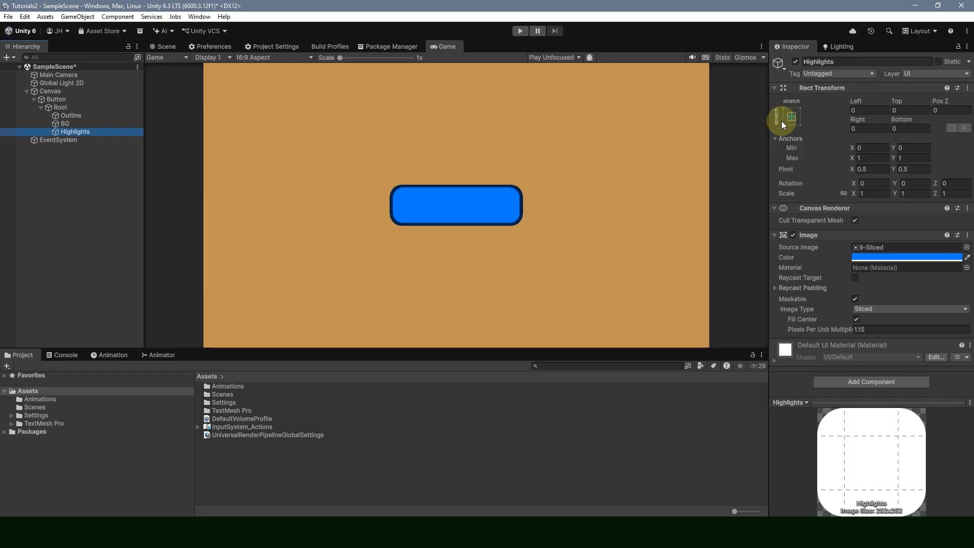
Anchor the Highlights object to bottom stretch, setting its position along with the anchors.
{"action": "left_click", "coordinate": [786, 118]}
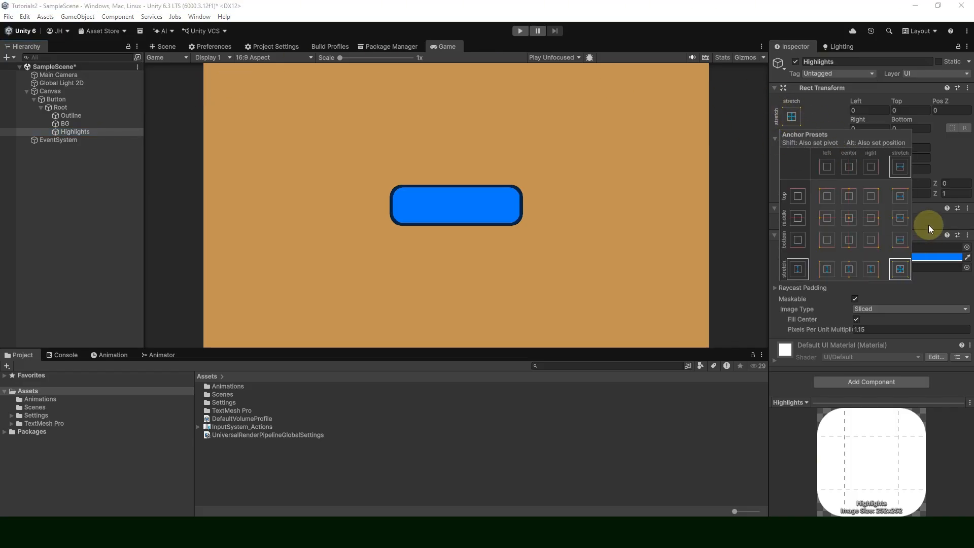
{"action": "key", "text": "alt"}
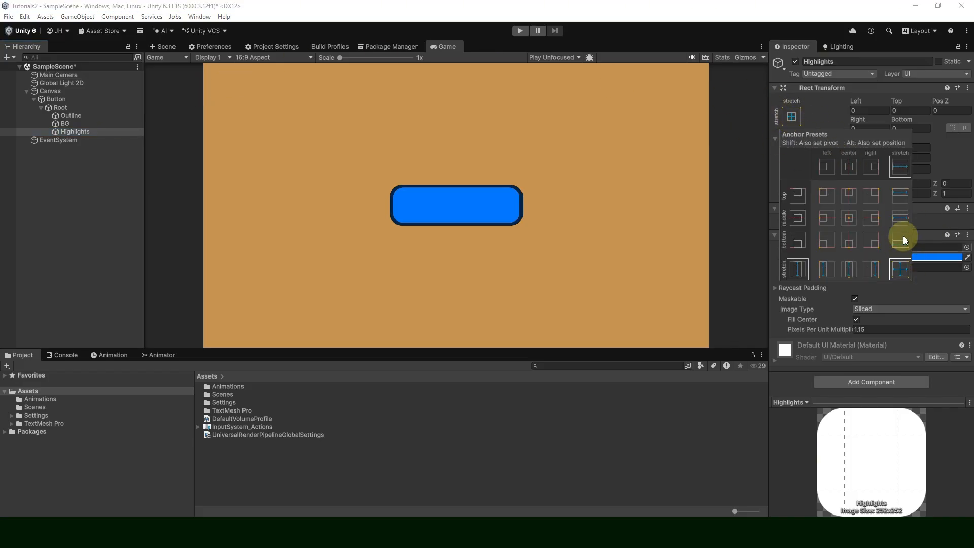
{"action": "left_click", "coordinate": [901, 244], "text": "alt"}
{"action": "left_click", "coordinate": [841, 11]}
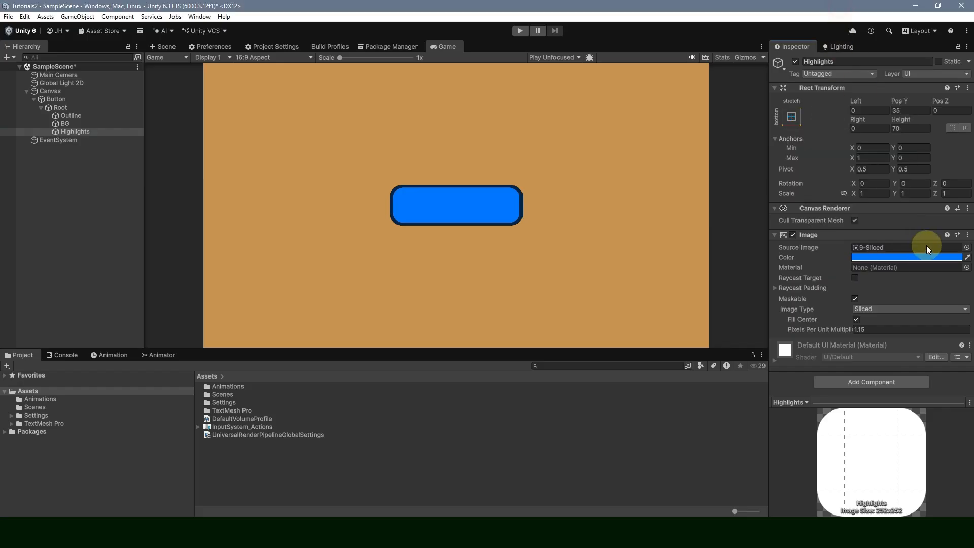
Switch to the Coolors browser window, copy the medium-dark blue from the same palette, and move the browser off Unity.
{"action": "key", "text": "alt+Tab"}
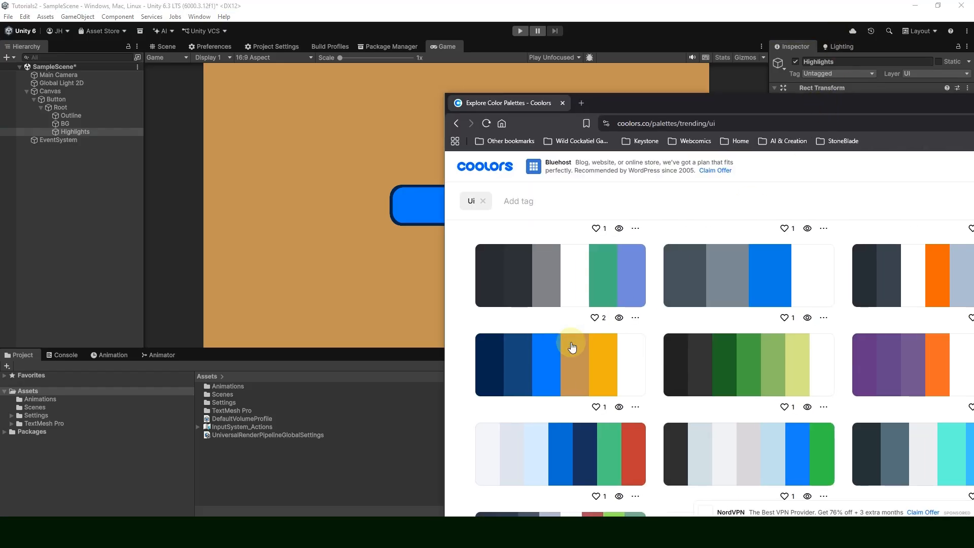
{"action": "left_click", "coordinate": [528, 364]}
{"action": "left_click_drag", "start_coordinate": [754, 108], "coordinate": [973, 108]}
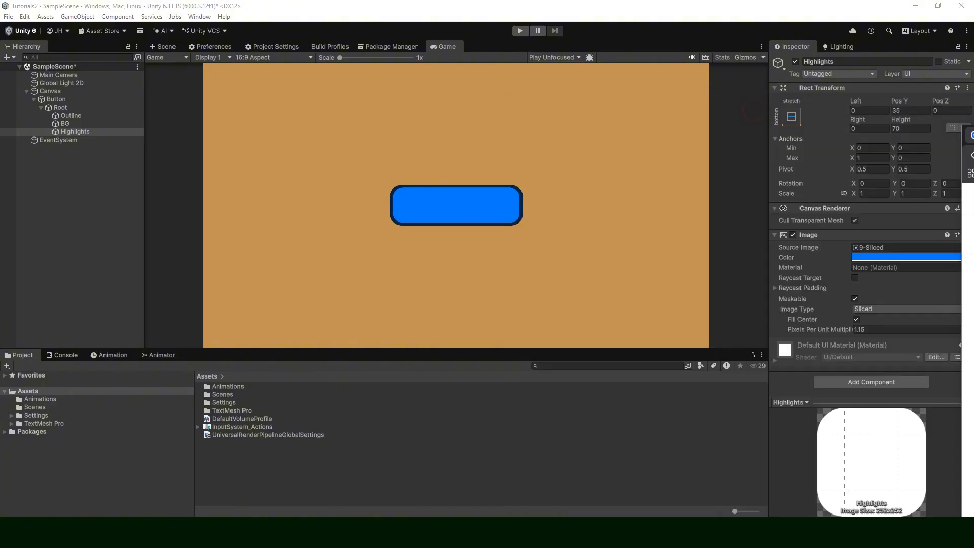
Set the Highlights object's Image color to the copied medium-dark blue.
{"action": "left_click", "coordinate": [935, 258]}
{"action": "left_click", "coordinate": [947, 406]}
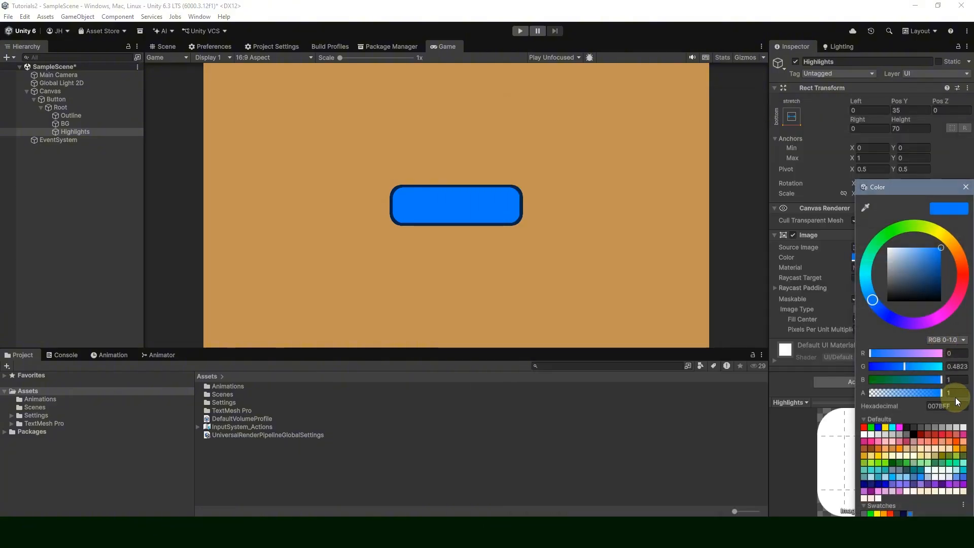
{"action": "key", "text": "ctrl+v"}
{"action": "left_click", "coordinate": [966, 187]}
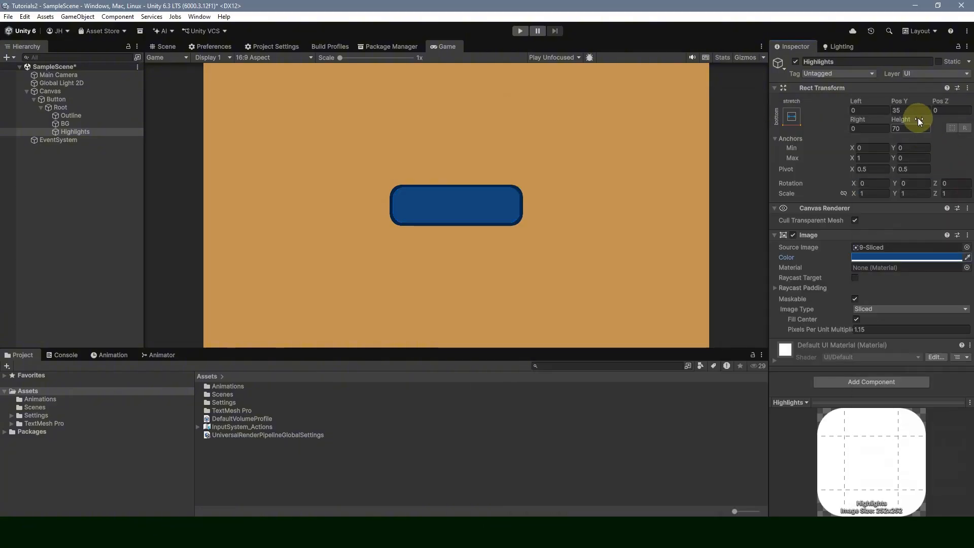
Set the Highlights object's height to 35, its pivot Y to 0 and its Pos Y to 0.
{"action": "left_click", "coordinate": [900, 125]}
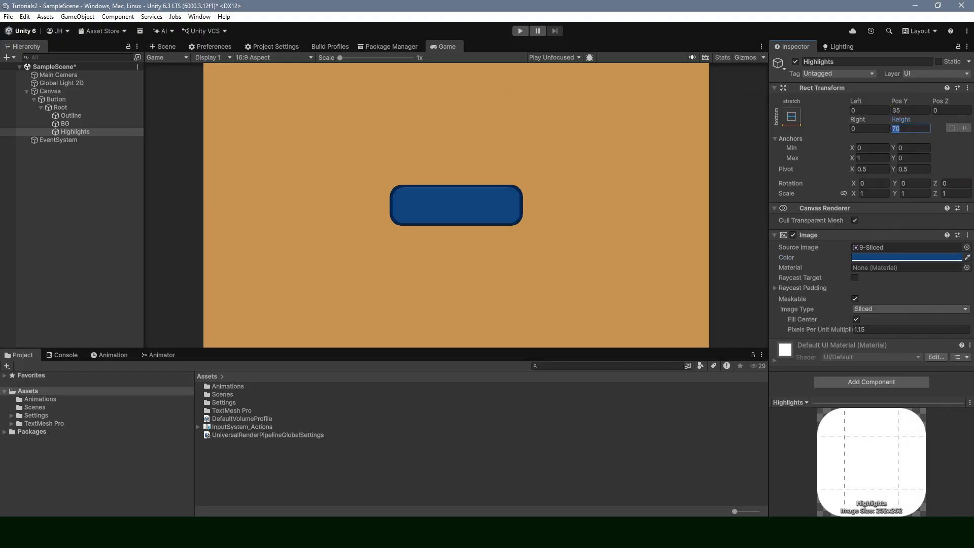
{"action": "type", "text": "35"}
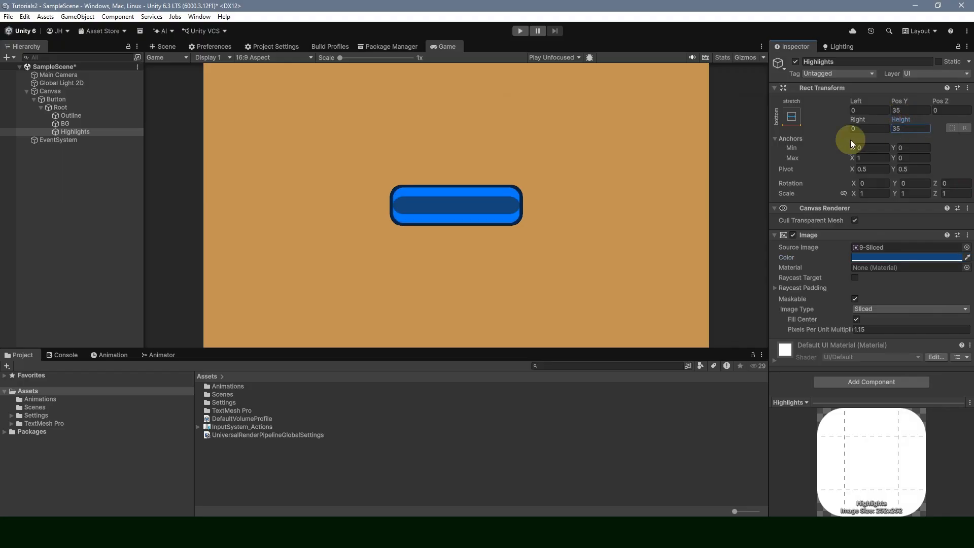
{"action": "left_click", "coordinate": [792, 116]}
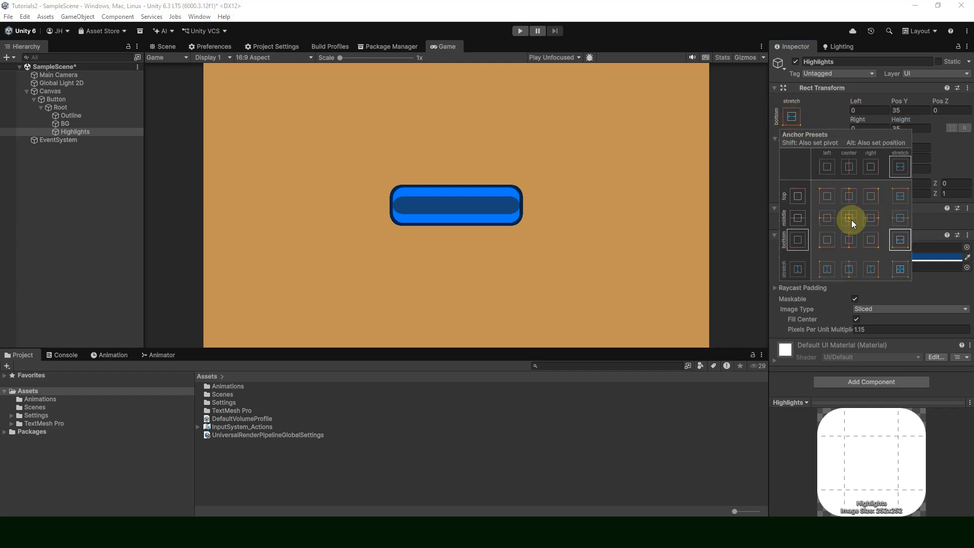
{"action": "left_click", "coordinate": [879, 21]}
{"action": "left_click", "coordinate": [912, 172]}
{"action": "type", "text": "0"}
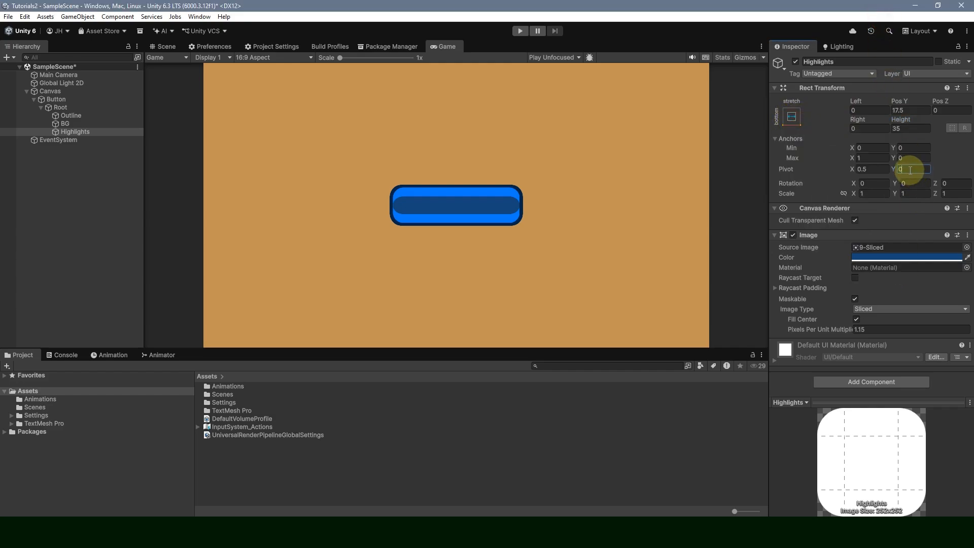
{"action": "left_click", "coordinate": [897, 110]}
{"action": "type", "text": "0"}
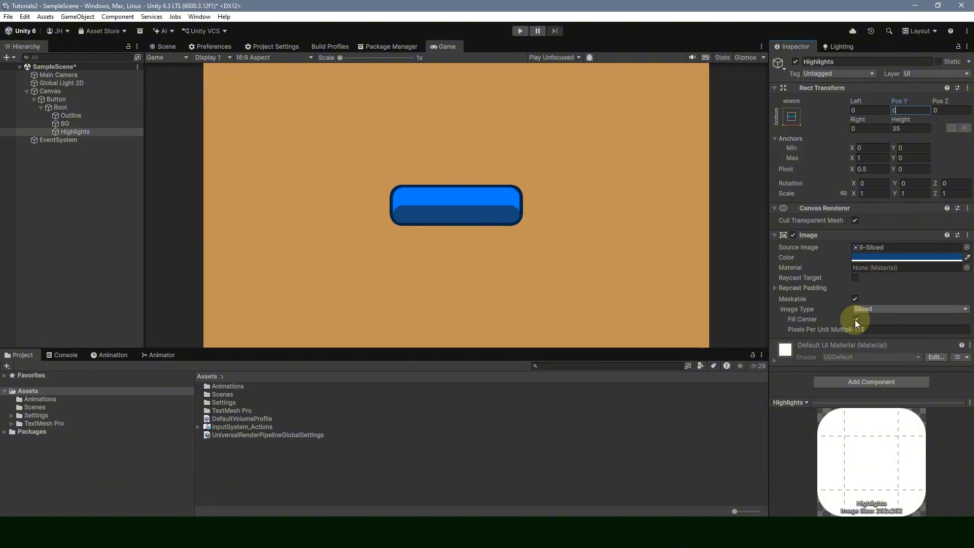
Try a higher Pixels Per Unit Multiplier of about 6 on the Highlights image and undo it.
{"action": "left_click", "coordinate": [837, 329]}
{"action": "left_click_drag", "start_coordinate": [837, 330], "coordinate": [827, 330]}
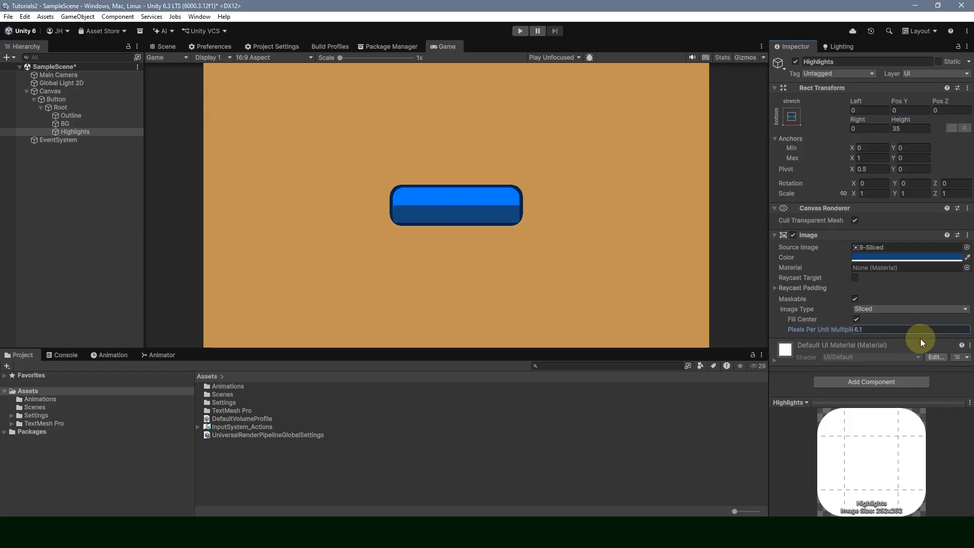
{"action": "left_click_drag", "start_coordinate": [920, 339], "coordinate": [874, 334]}
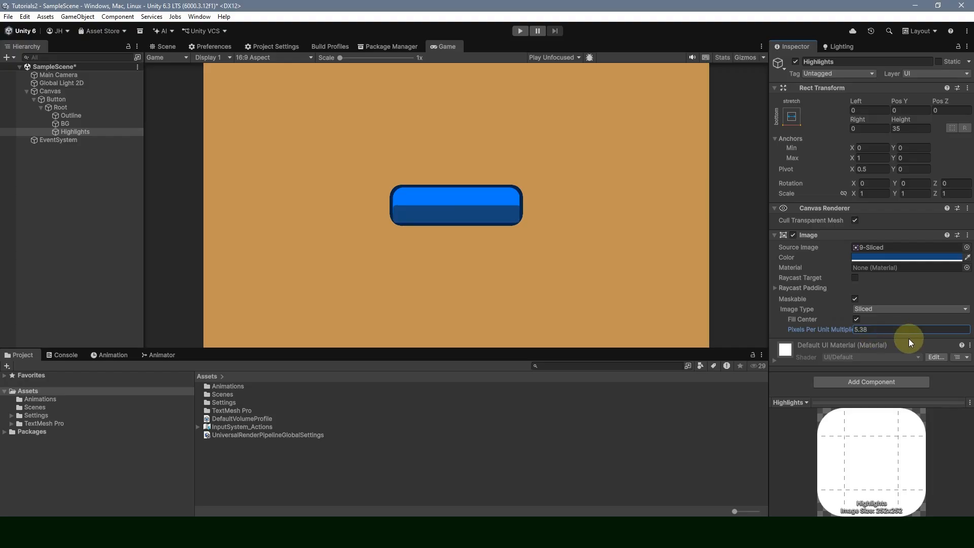
{"action": "scroll", "coordinate": [528, 239], "scroll_direction": "up", "scroll_amount": 4}
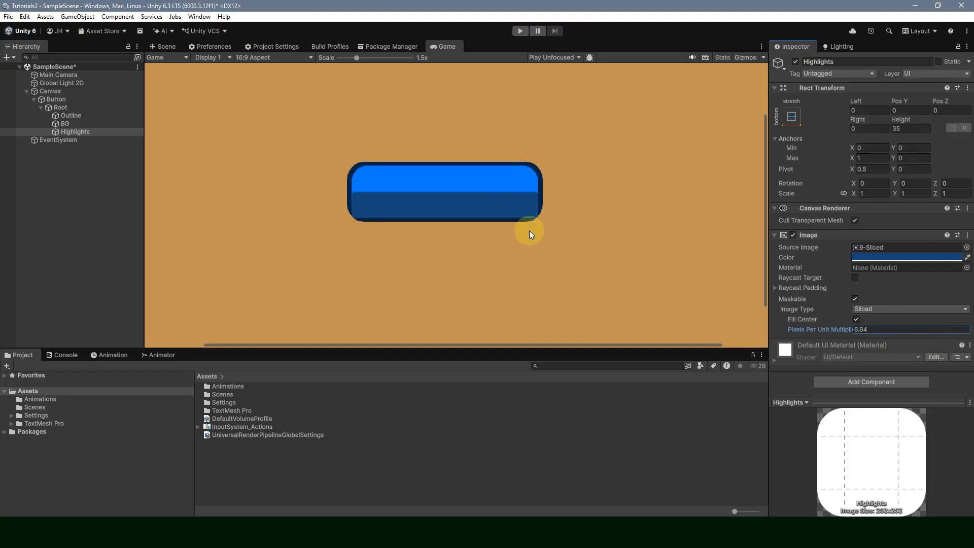
{"action": "scroll", "coordinate": [535, 218], "scroll_direction": "down", "scroll_amount": 4}
{"action": "key", "text": "ctrl+z"}
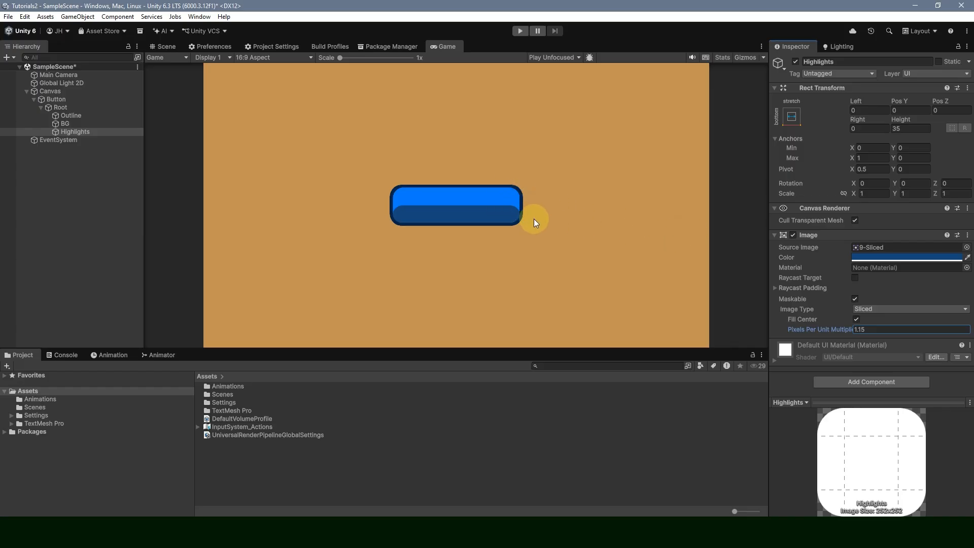
Duplicate Highlights, nest the copy under the original Highlights object, and rename it Fill.
{"action": "left_click", "coordinate": [84, 135]}
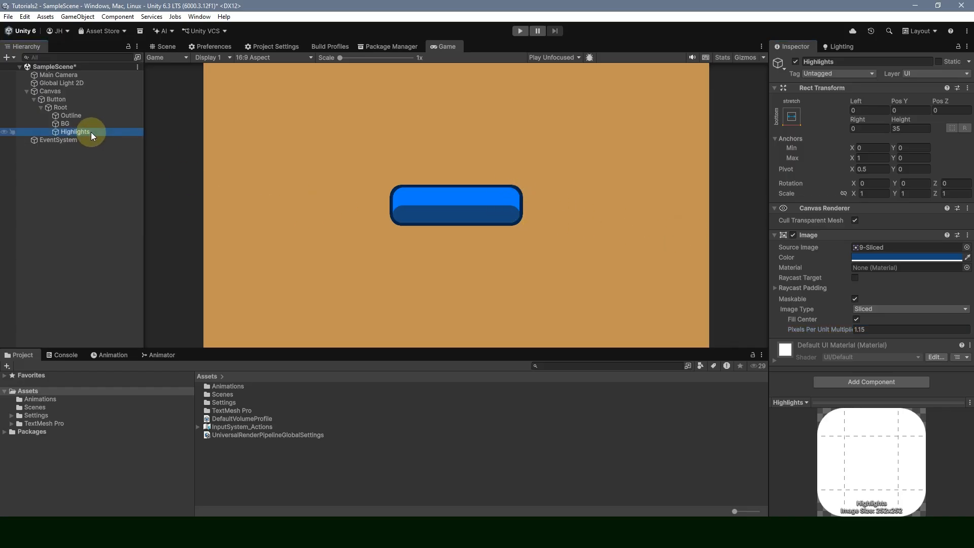
{"action": "key", "text": "ctrl+d"}
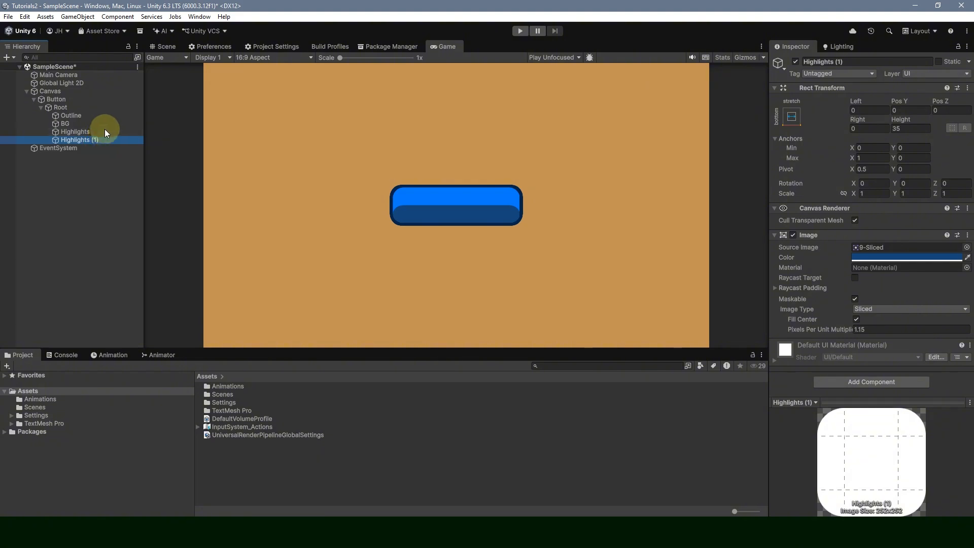
{"action": "left_click_drag", "start_coordinate": [105, 131], "coordinate": [92, 133]}
{"action": "left_click", "coordinate": [49, 131]}
{"action": "left_click", "coordinate": [79, 140]}
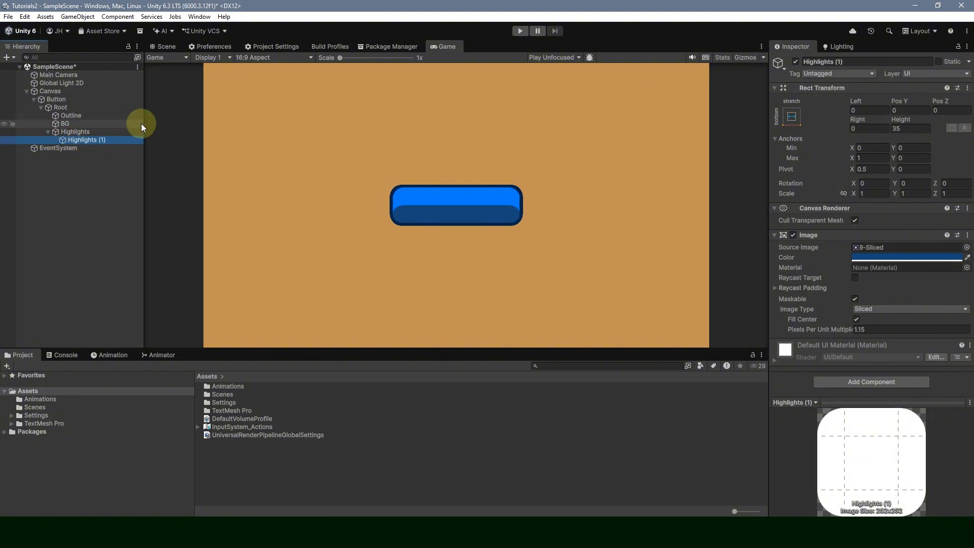
{"action": "type", "text": "Fill"}
{"action": "key", "text": "Return"}
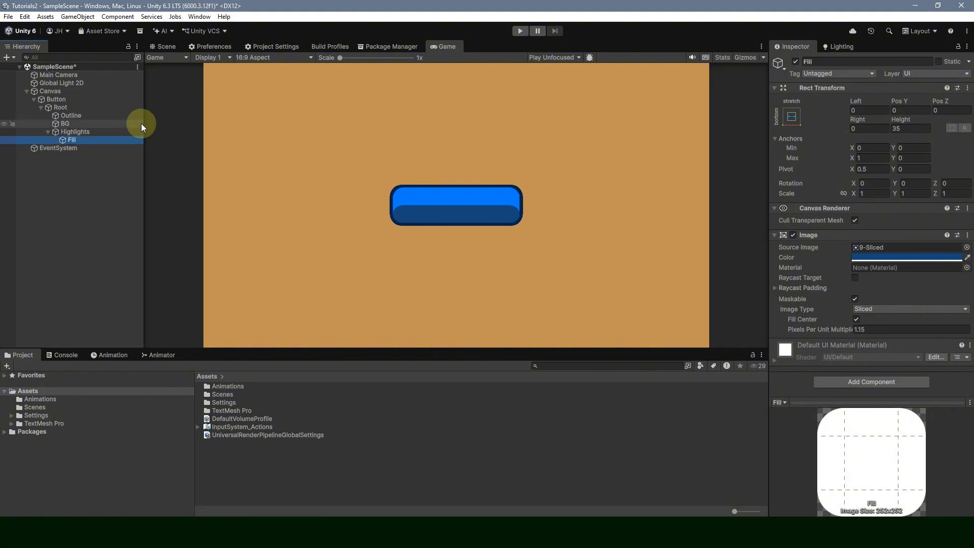
Change the Fill object's source image to the Square sprite.
{"action": "left_click", "coordinate": [967, 248]}
{"action": "type", "text": "square"}
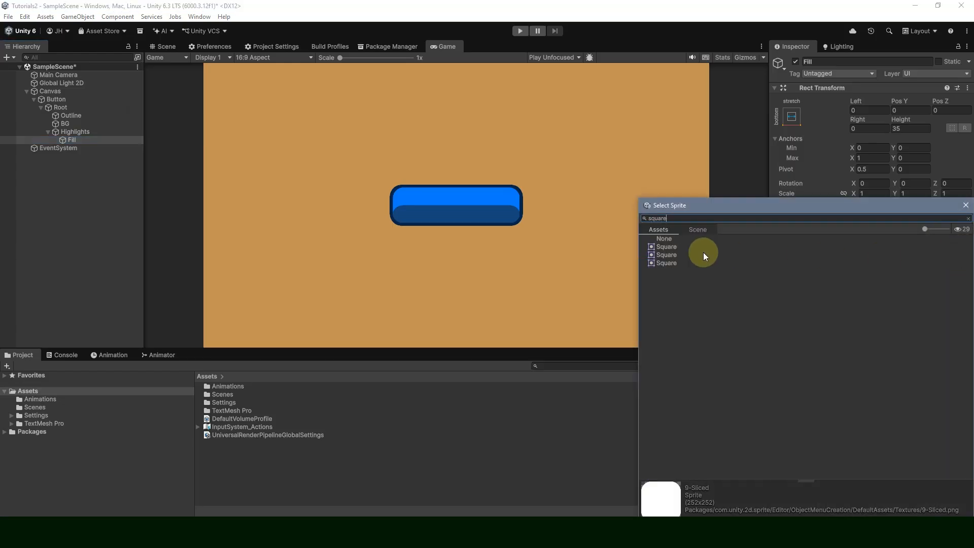
{"action": "left_click", "coordinate": [702, 247]}
{"action": "left_click", "coordinate": [966, 208]}
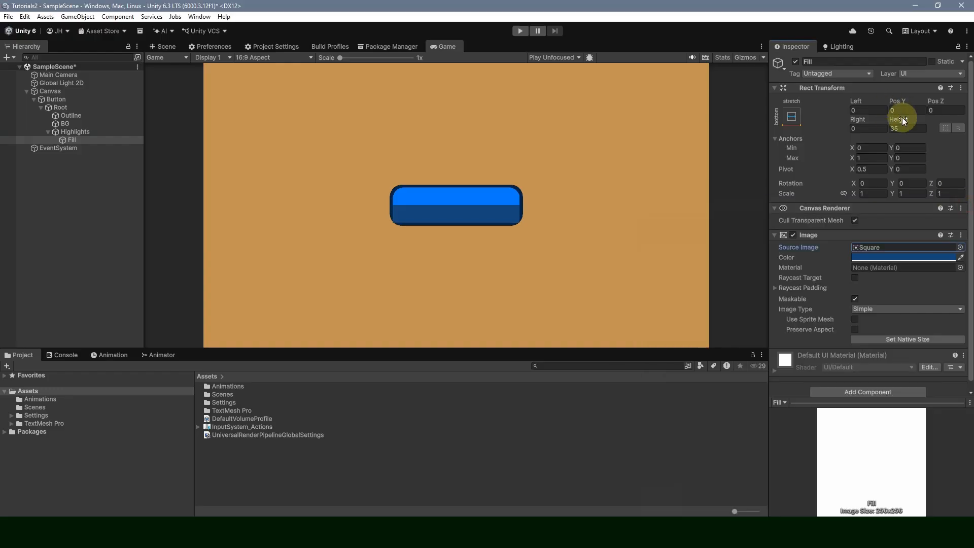
Set the Fill object's height to 15 and its pivot Y to 1.
{"action": "left_click", "coordinate": [897, 128]}
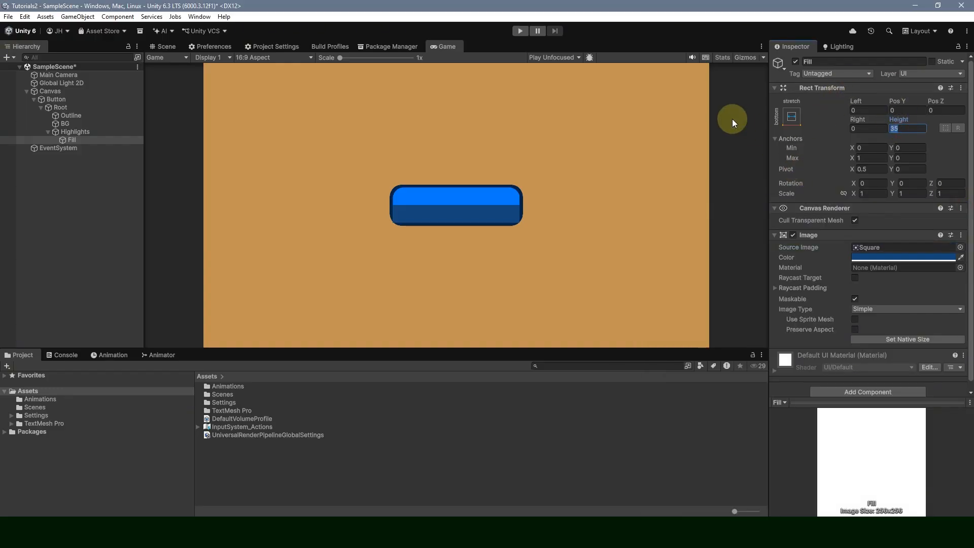
{"action": "type", "text": "15"}
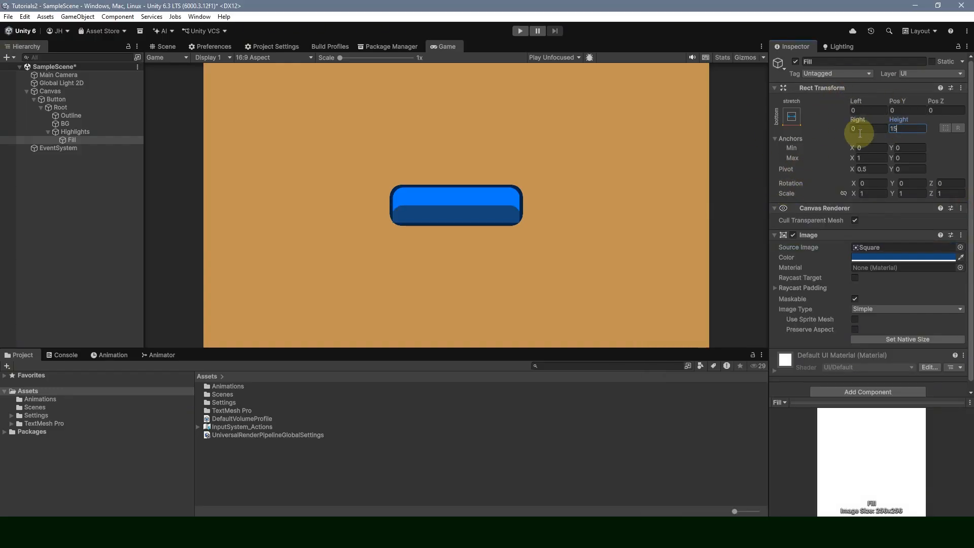
{"action": "left_click", "coordinate": [913, 169]}
{"action": "type", "text": ".5"}
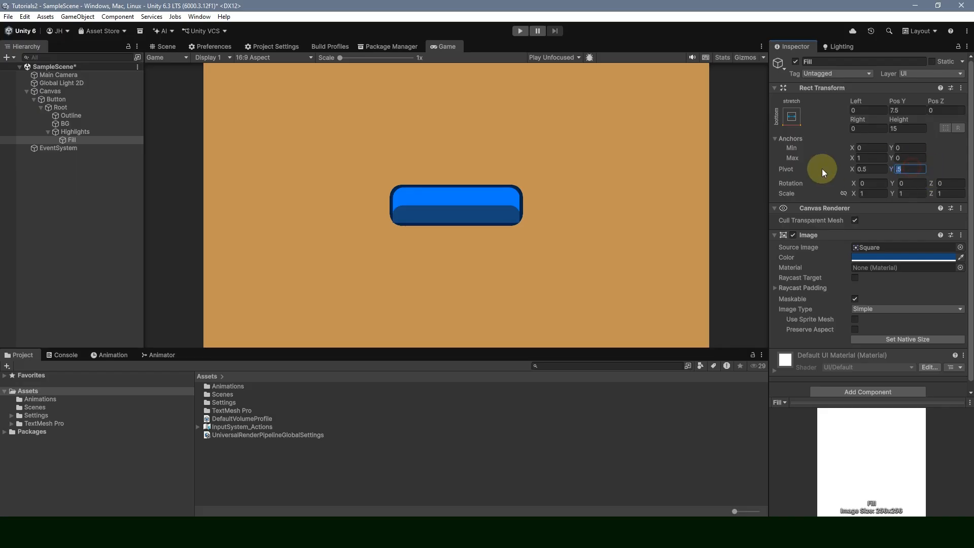
{"action": "type", "text": "1"}
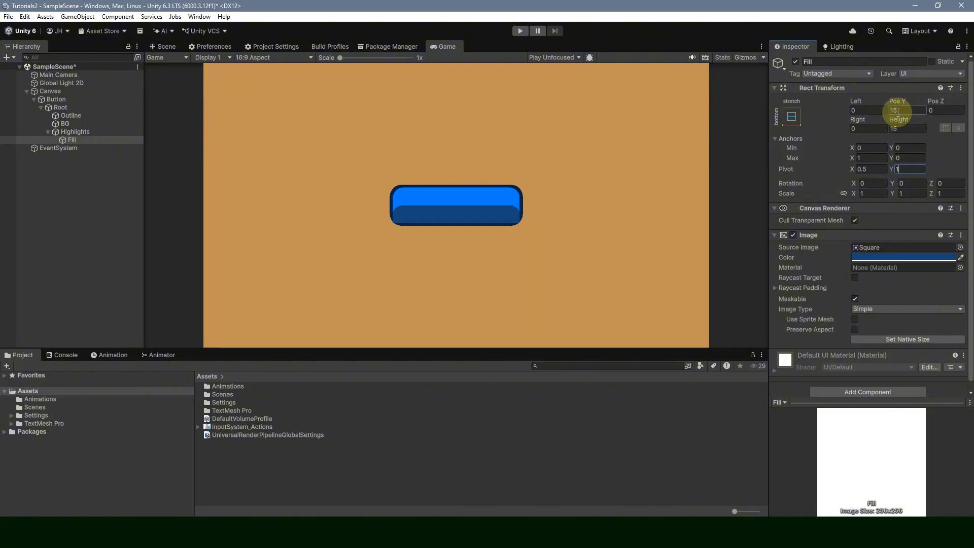
Anchor the Fill object to the top of Highlights with horizontal stretch, also setting its position.
{"action": "left_click", "coordinate": [791, 116]}
{"action": "left_click", "coordinate": [896, 195]}
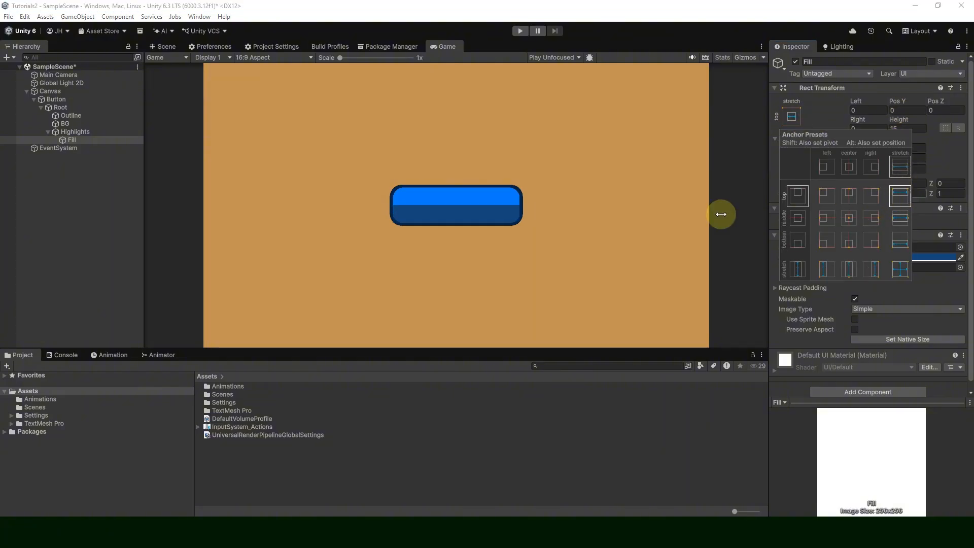
{"action": "left_click", "coordinate": [525, 19]}
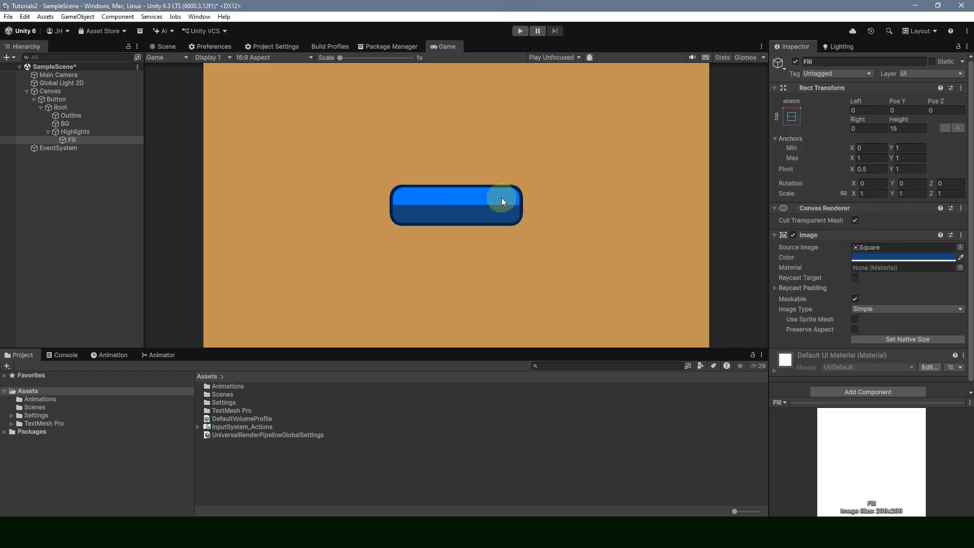
Add a Shadow component to the BG object.
{"action": "left_click", "coordinate": [76, 132]}
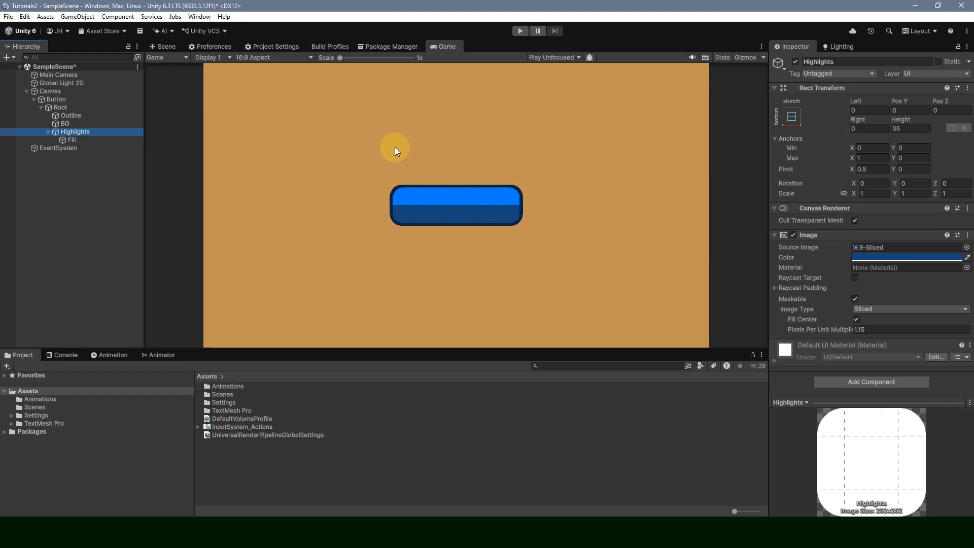
{"action": "left_click", "coordinate": [66, 123]}
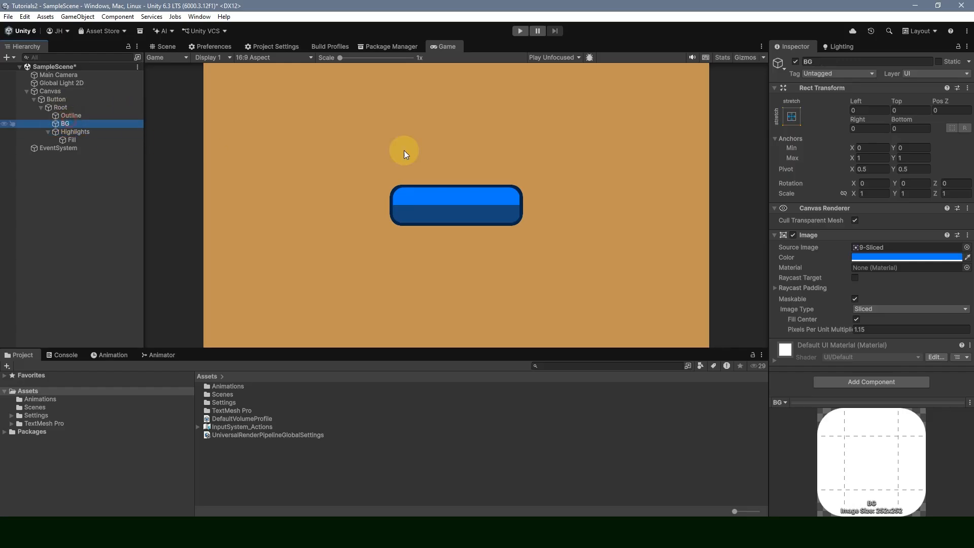
{"action": "left_click", "coordinate": [847, 382]}
{"action": "type", "text": "shaod"}
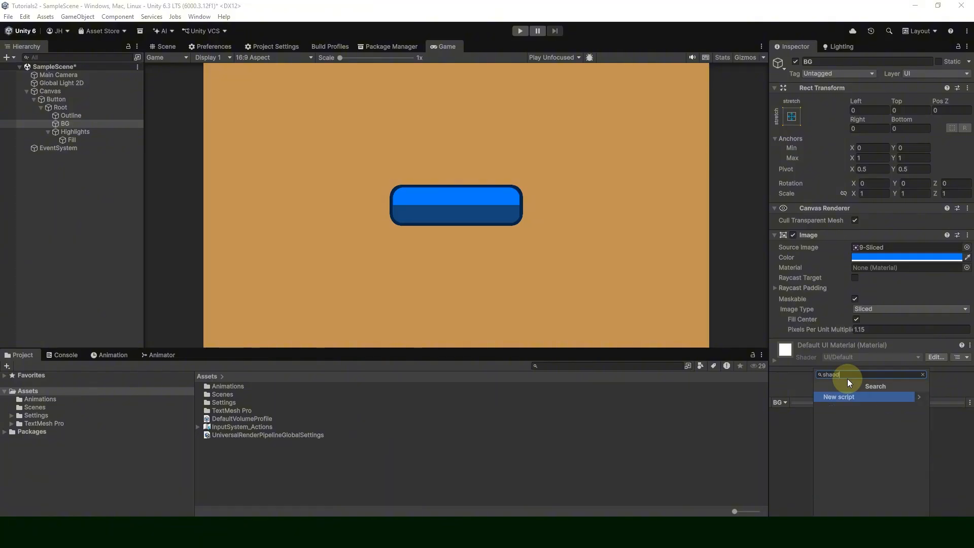
{"action": "key", "text": "BackSpace"}
{"action": "key", "text": "BackSpace"}
{"action": "type", "text": "dow"}
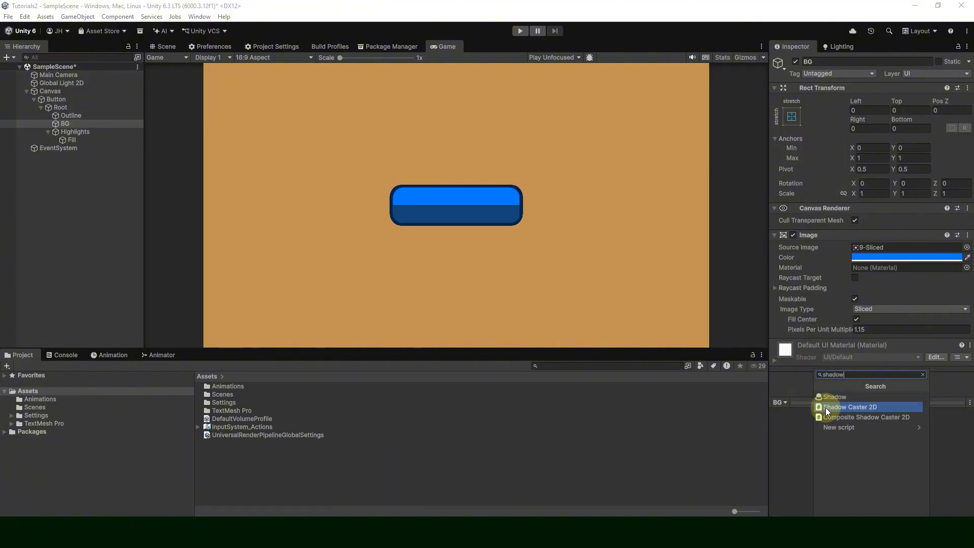
{"action": "left_click", "coordinate": [838, 398]}
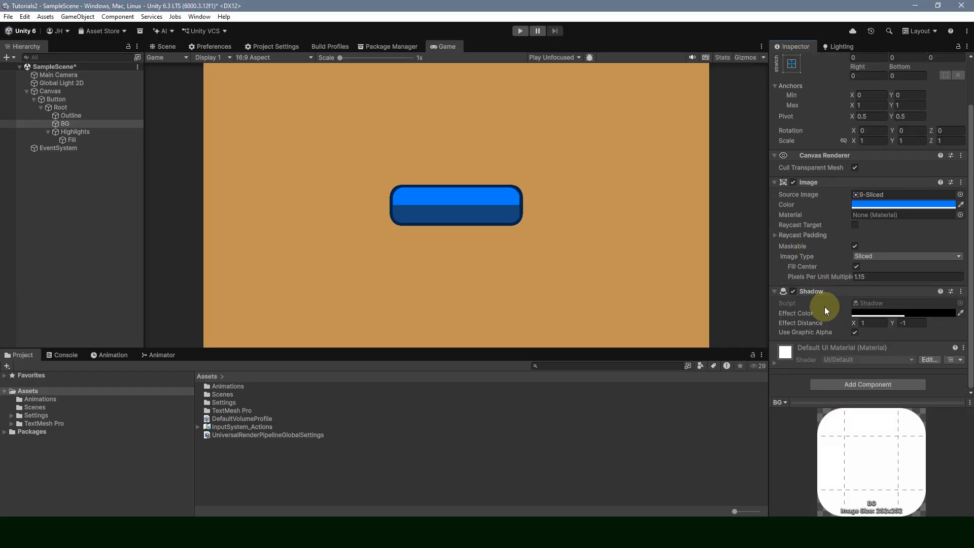
Set the BG shadow's Effect Distance to X 15 and Y -15.
{"action": "left_click_drag", "start_coordinate": [853, 323], "coordinate": [81, 320]}
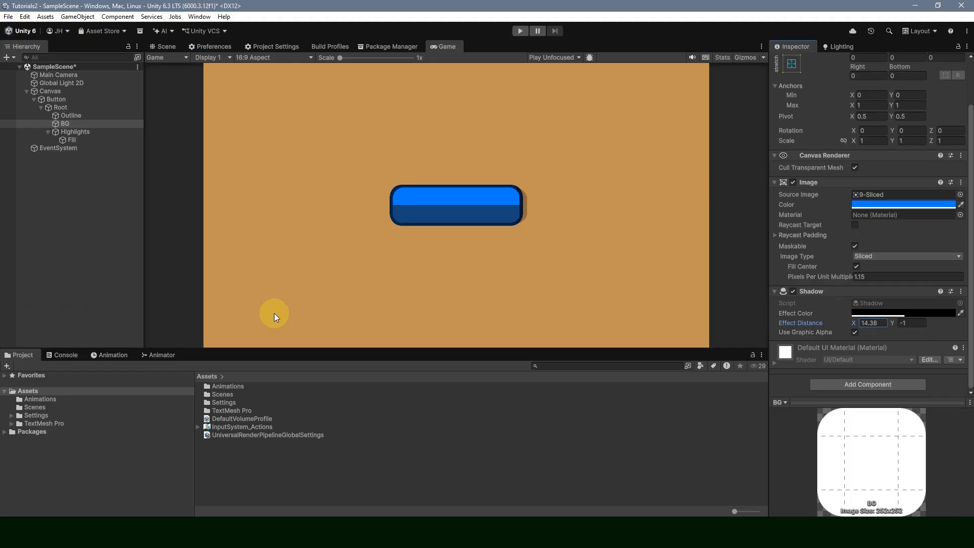
{"action": "left_click", "coordinate": [871, 322]}
{"action": "type", "text": "15"}
{"action": "left_click", "coordinate": [913, 322]}
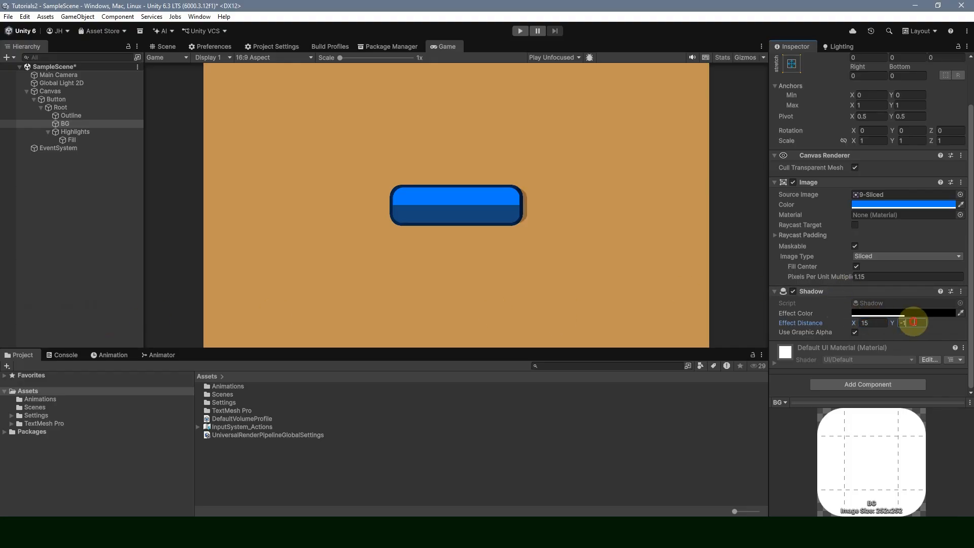
{"action": "double_click", "coordinate": [914, 322]}
{"action": "type", "text": "-15"}
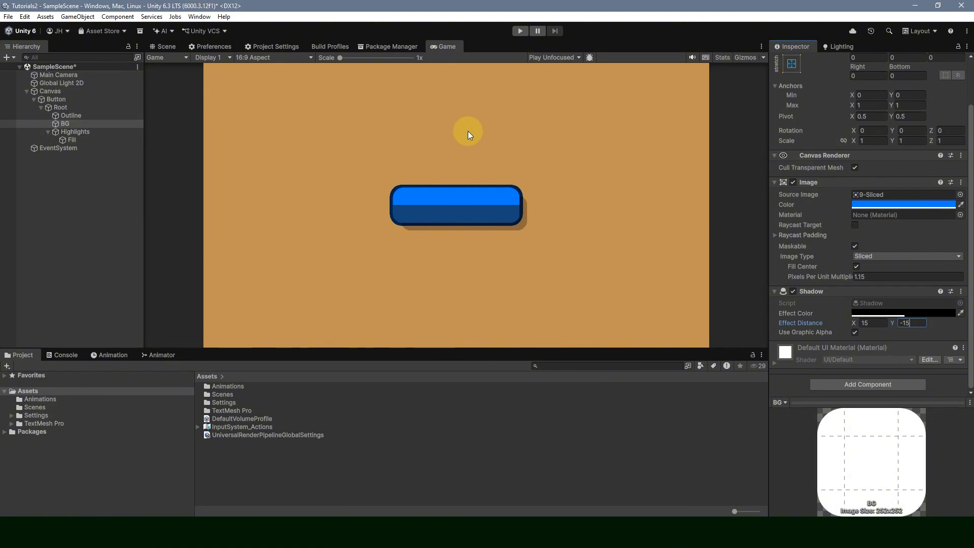
Create a TextMeshPro text object under BG and name it ButtonText.
{"action": "right_click", "coordinate": [75, 124]}
{"action": "mouse_move", "coordinate": [202, 376]}
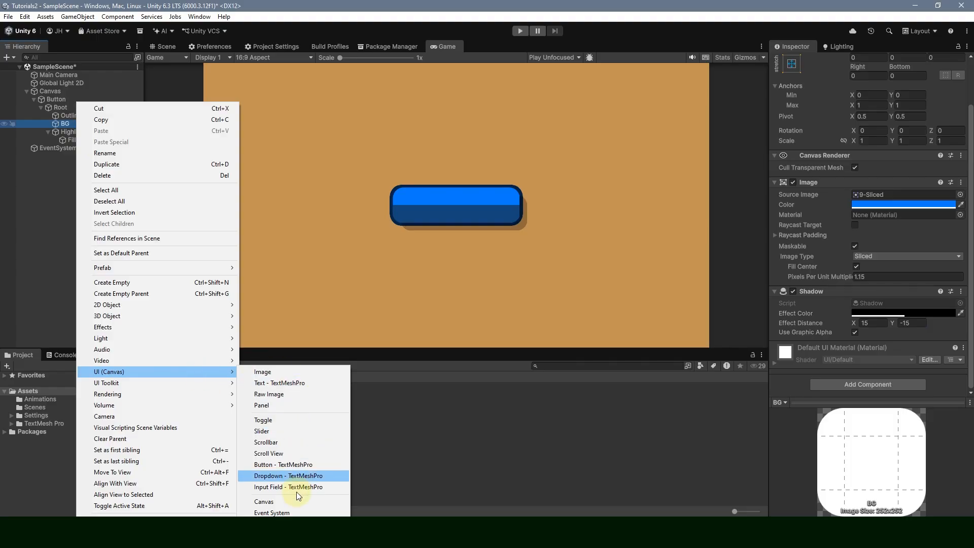
{"action": "left_click", "coordinate": [308, 383]}
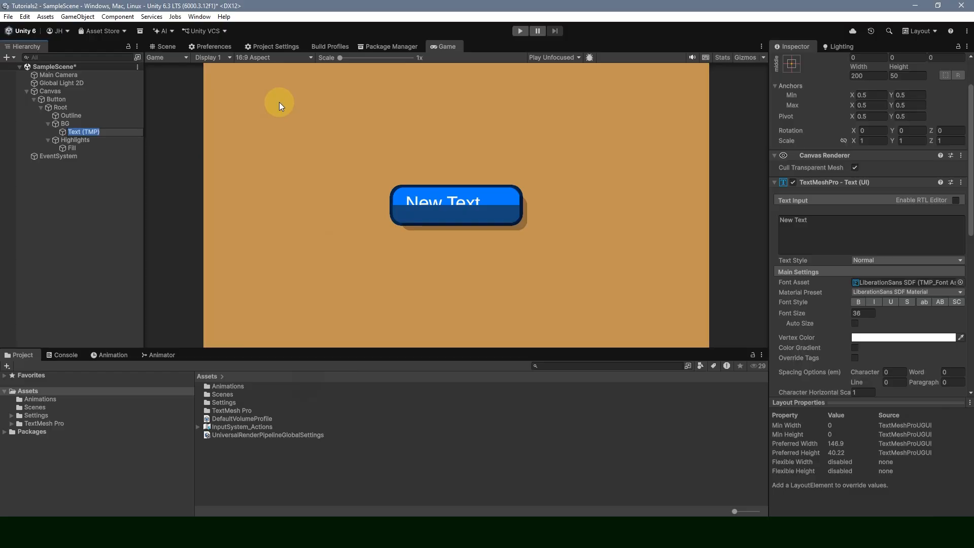
{"action": "type", "text": "ButtonText"}
{"action": "key", "text": "Return"}
Change ButtonText's text to "Start Game" and move the object directly under Root, after Highlights.
{"action": "left_click", "coordinate": [871, 227]}
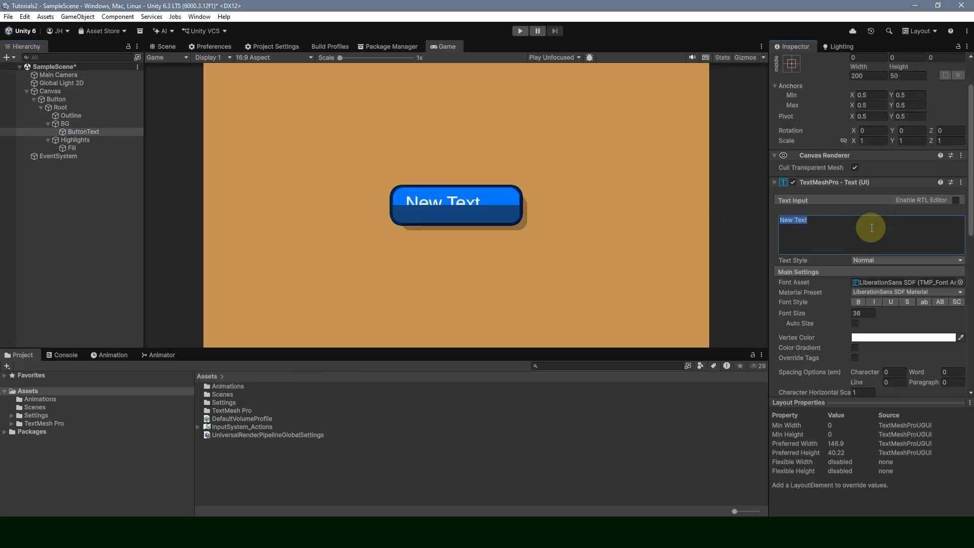
{"action": "type", "text": "Start"}
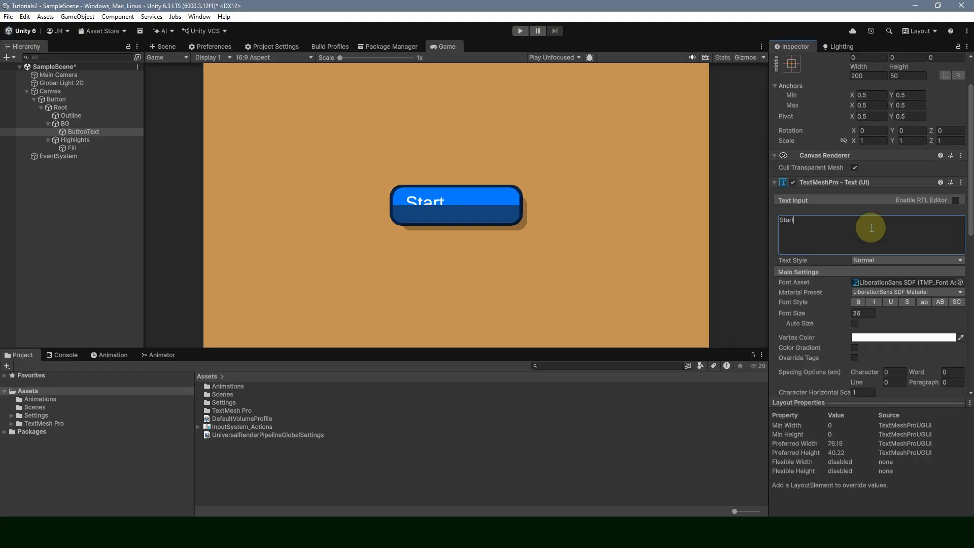
{"action": "type", "text": " Game"}
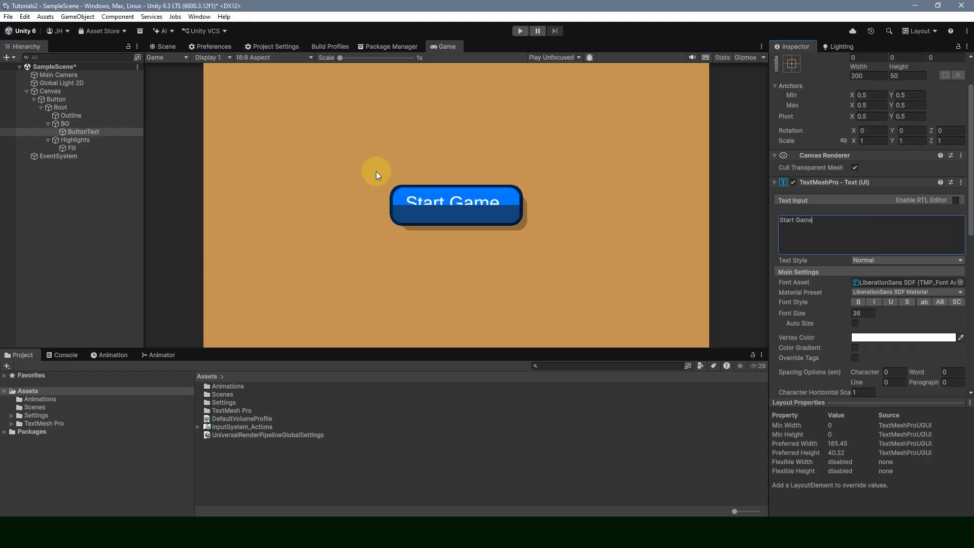
{"action": "left_click_drag", "start_coordinate": [62, 130], "coordinate": [81, 142]}
{"action": "left_click", "coordinate": [48, 139]}
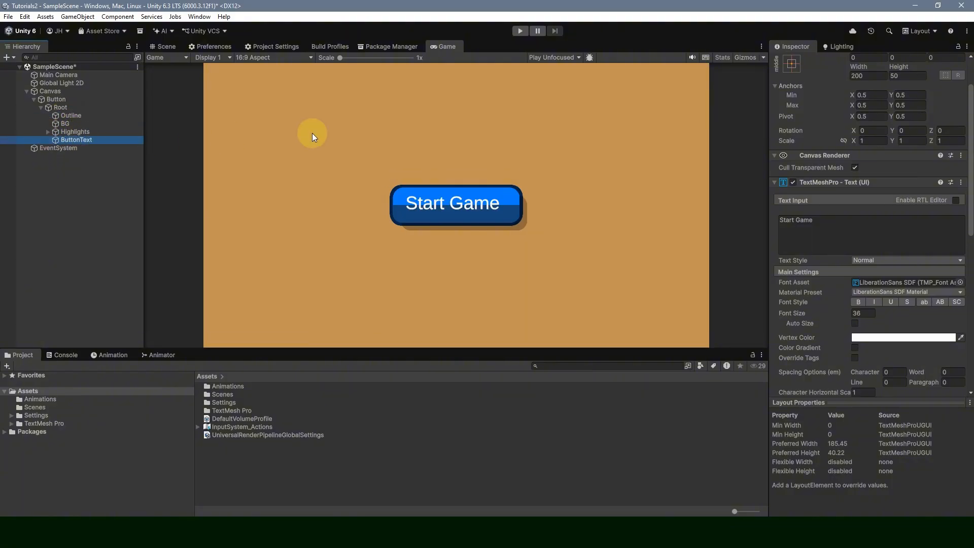
{"action": "scroll", "coordinate": [827, 172], "scroll_direction": "up", "scroll_amount": 3}
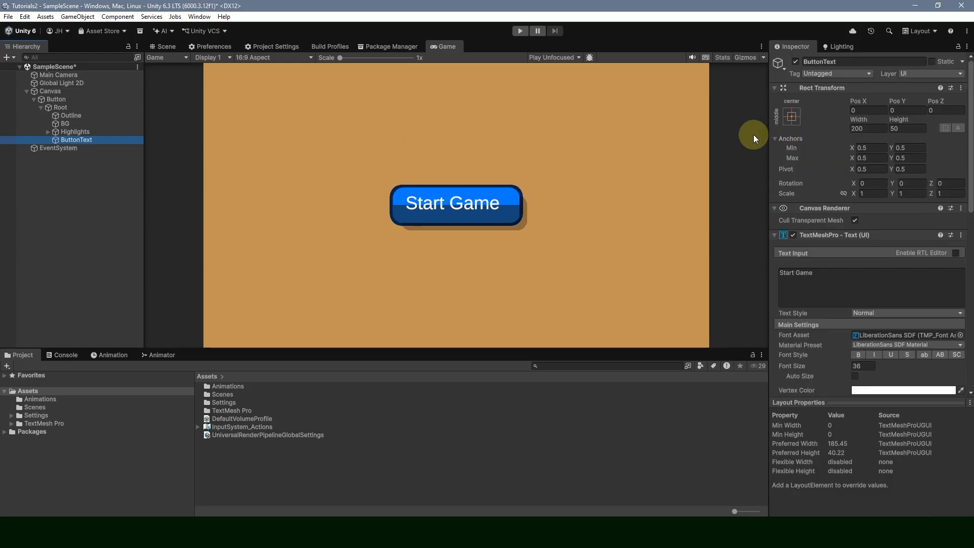
{"action": "left_click", "coordinate": [795, 115]}
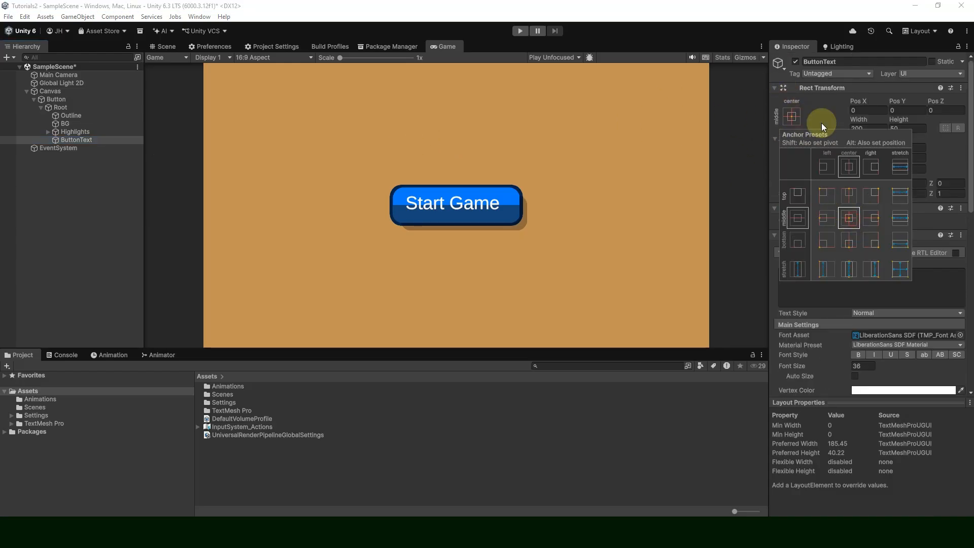
{"action": "left_click", "coordinate": [810, 20]}
Align the Start Game text to the horizontal center and vertical middle.
{"action": "scroll", "coordinate": [865, 283], "scroll_direction": "down", "scroll_amount": 5}
{"action": "left_click", "coordinate": [867, 323]}
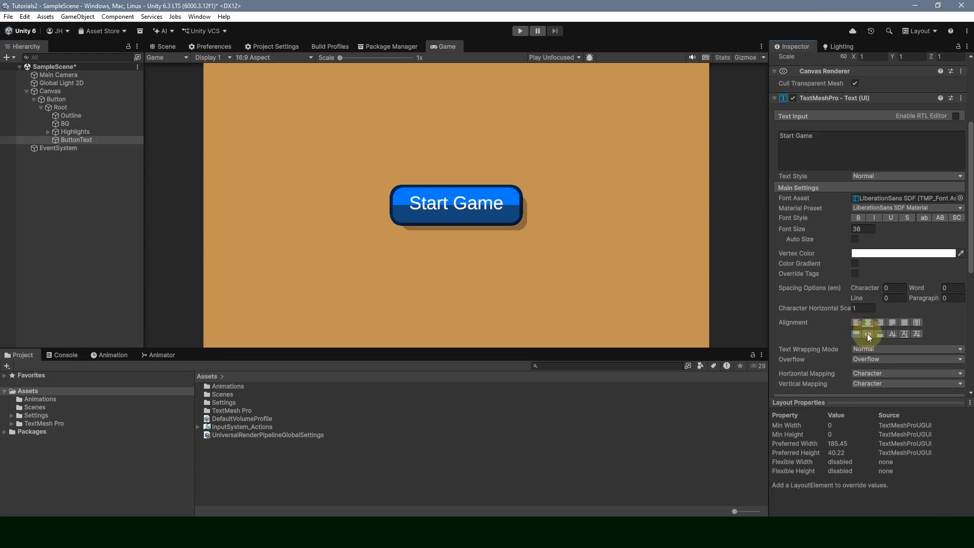
{"action": "left_click", "coordinate": [867, 333]}
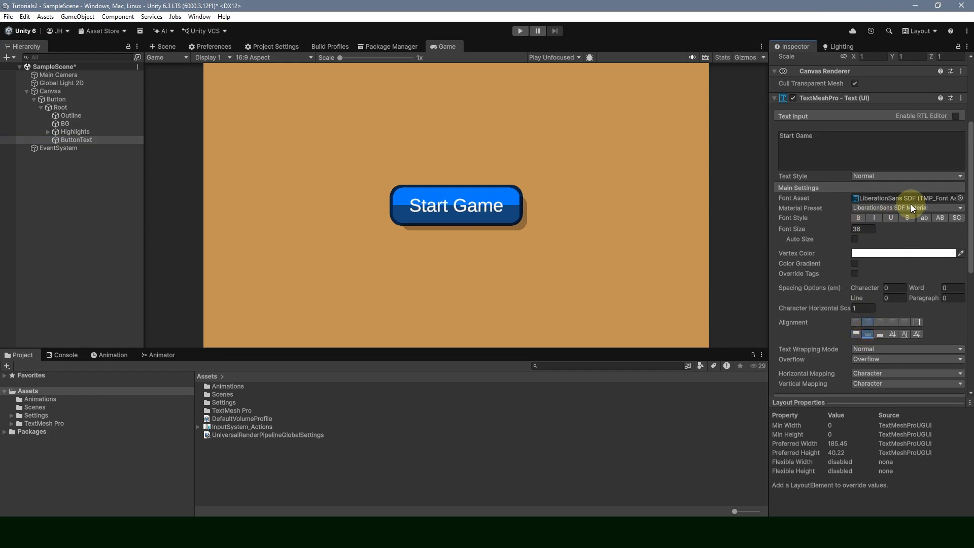
Change ButtonText's font asset to Bangers SDF.
{"action": "left_click", "coordinate": [959, 198]}
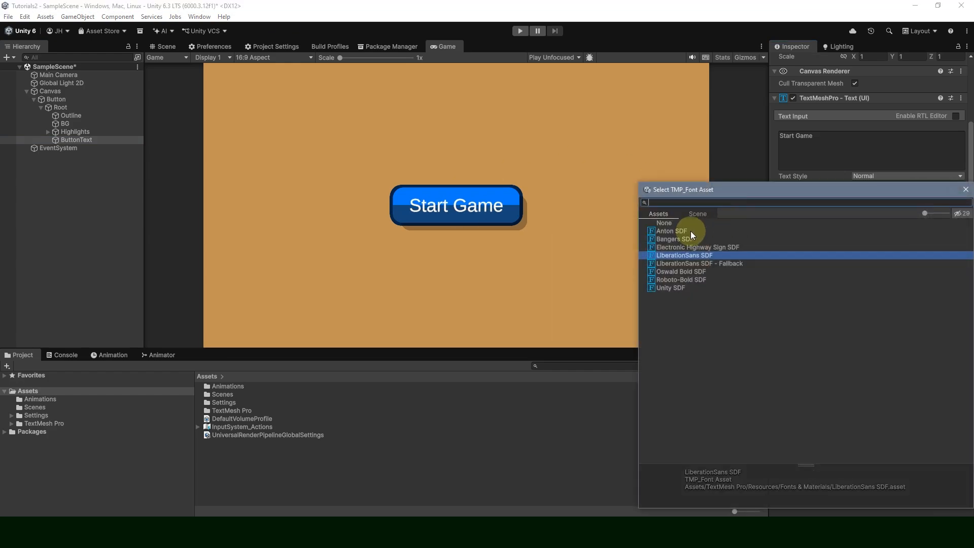
{"action": "left_click", "coordinate": [690, 230]}
{"action": "left_click", "coordinate": [691, 240]}
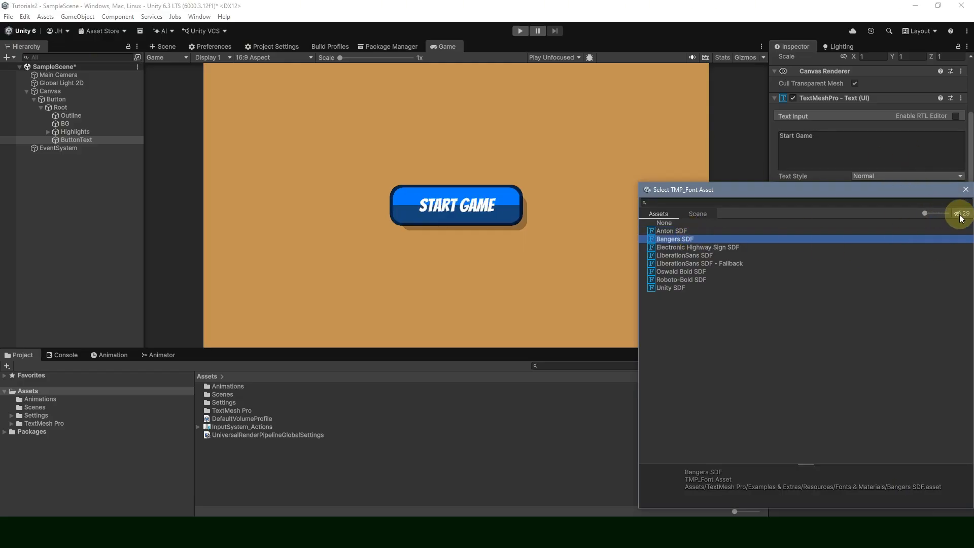
{"action": "left_click", "coordinate": [965, 189]}
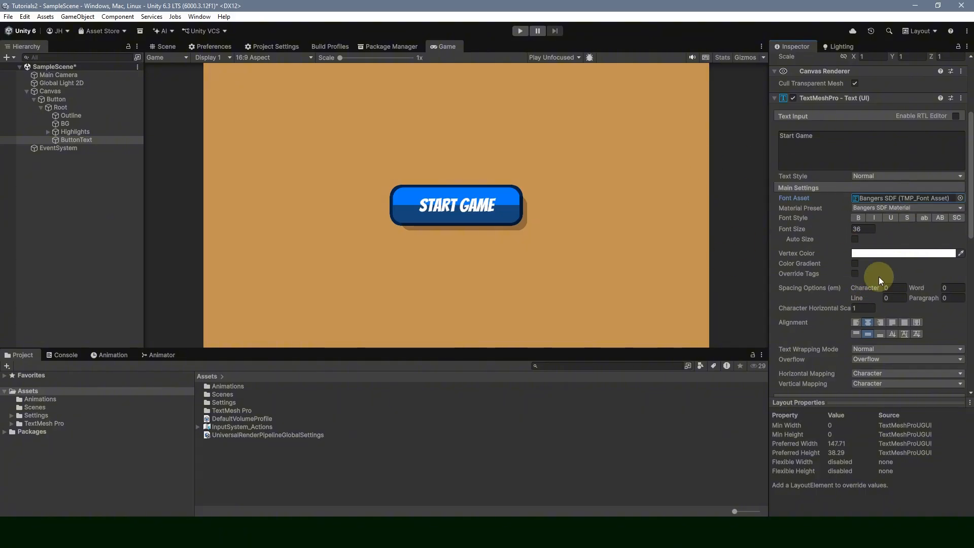
Enable Color Gradient on ButtonText and set its color mode to Vertical Gradient.
{"action": "left_click", "coordinate": [854, 264]}
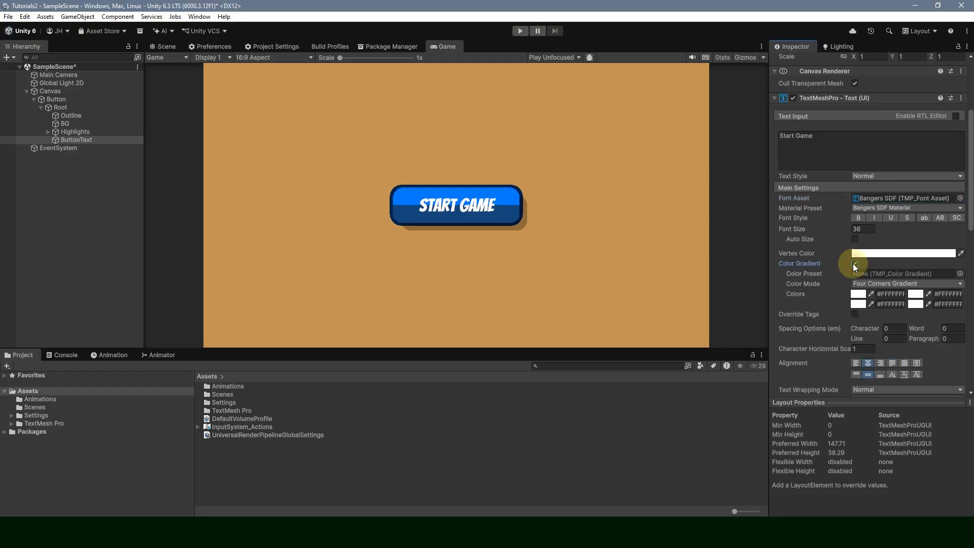
{"action": "left_click", "coordinate": [881, 283]}
{"action": "left_click", "coordinate": [890, 317]}
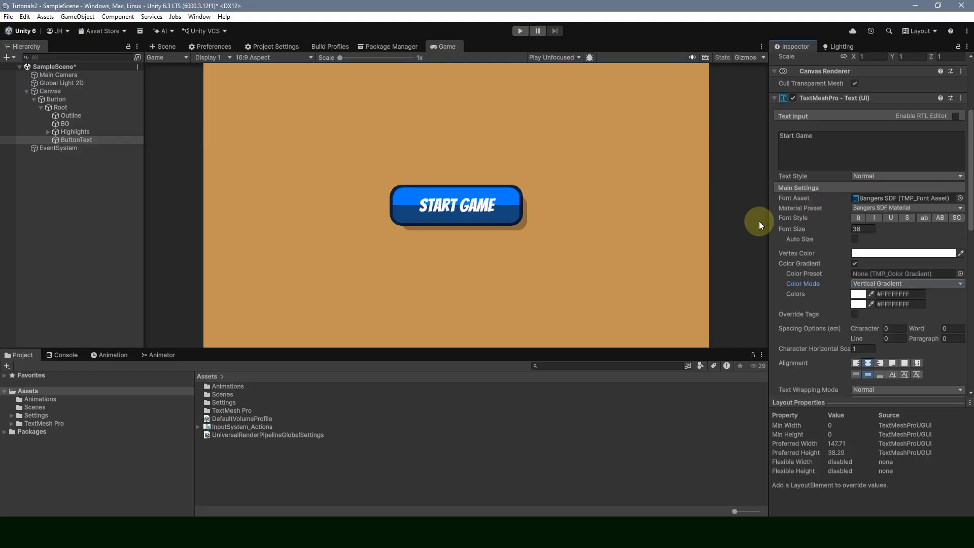
Increase ButtonText's font size to about 47.4.
{"action": "left_click_drag", "start_coordinate": [862, 229], "coordinate": [730, 251]}
{"action": "left_click_drag", "start_coordinate": [973, 152], "coordinate": [973, 107]}
{"action": "left_click", "coordinate": [659, 343]}
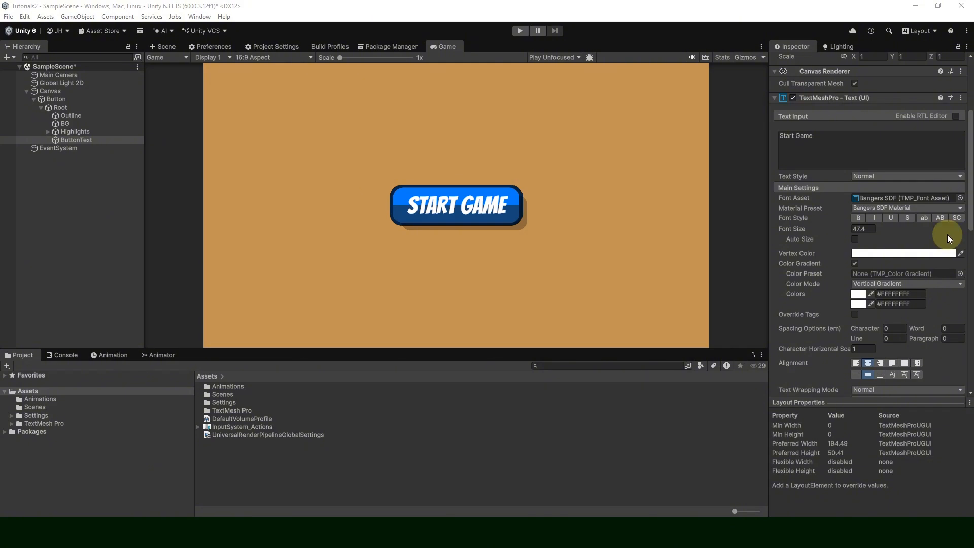
Try EEB211 as ButtonText's vertex color and set it back to white, FFFFFF.
{"action": "left_click", "coordinate": [884, 253]}
{"action": "key", "text": "ctrl+v"}
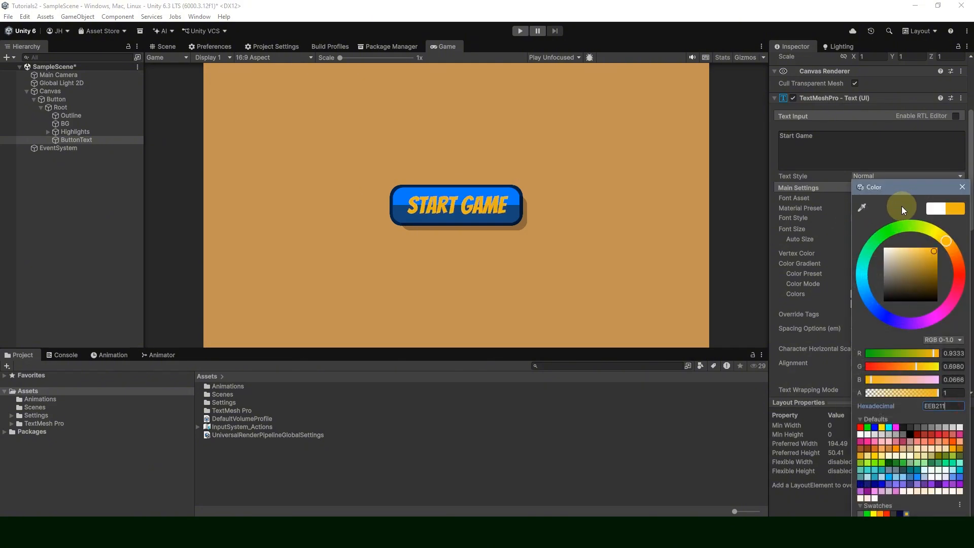
{"action": "left_click", "coordinate": [962, 186]}
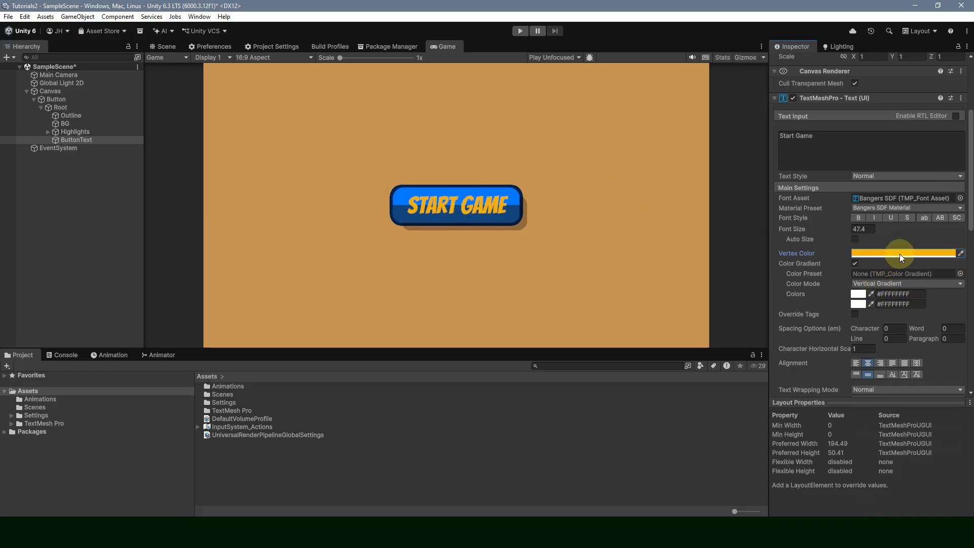
{"action": "left_click", "coordinate": [877, 254]}
{"action": "left_click_drag", "start_coordinate": [902, 293], "coordinate": [816, 187]}
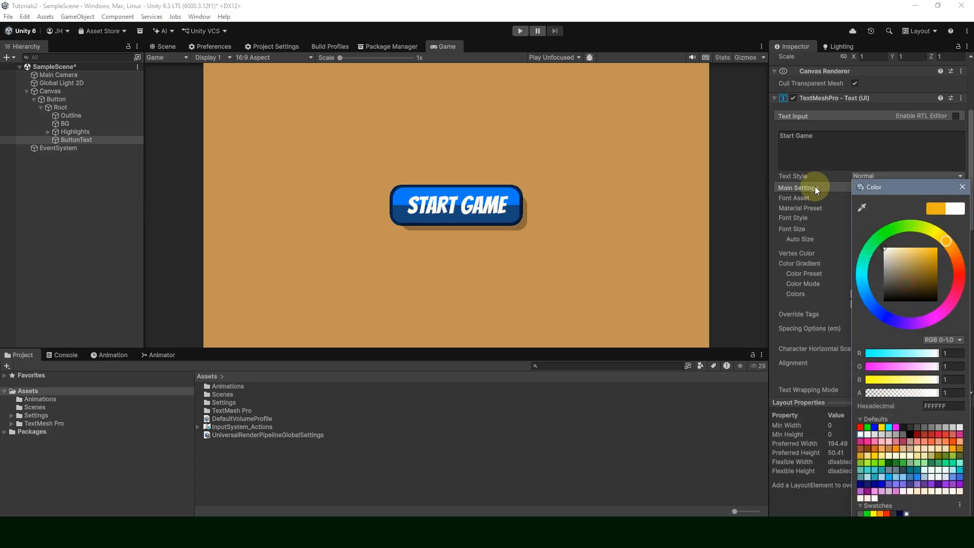
{"action": "left_click", "coordinate": [963, 186]}
Set the upper color of ButtonText's vertical gradient to EEB211.
{"action": "left_click", "coordinate": [857, 295]}
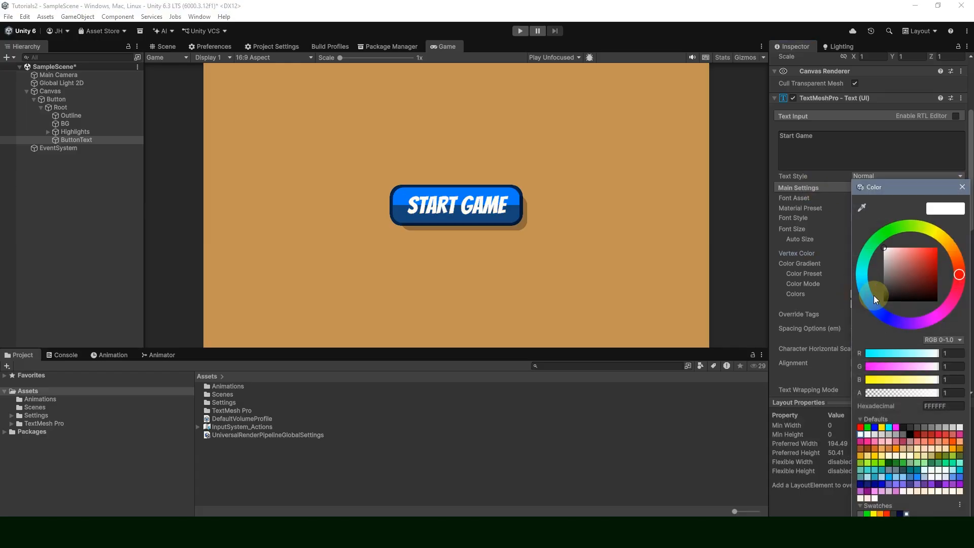
{"action": "left_click", "coordinate": [943, 405]}
{"action": "key", "text": "ctrl+v"}
{"action": "left_click", "coordinate": [962, 187]}
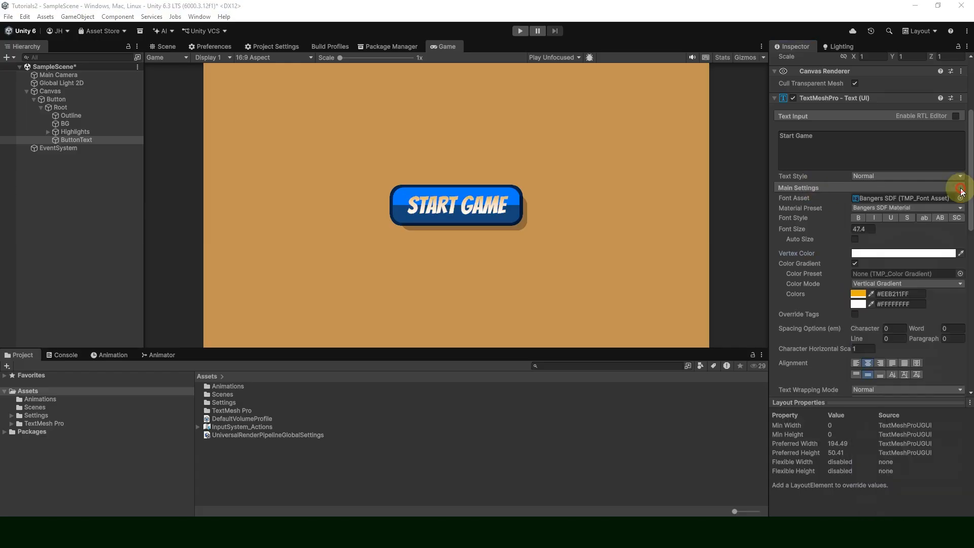
Set the lower color of ButtonText's vertical gradient to EEB211.
{"action": "left_click", "coordinate": [858, 304]}
{"action": "left_click", "coordinate": [943, 406]}
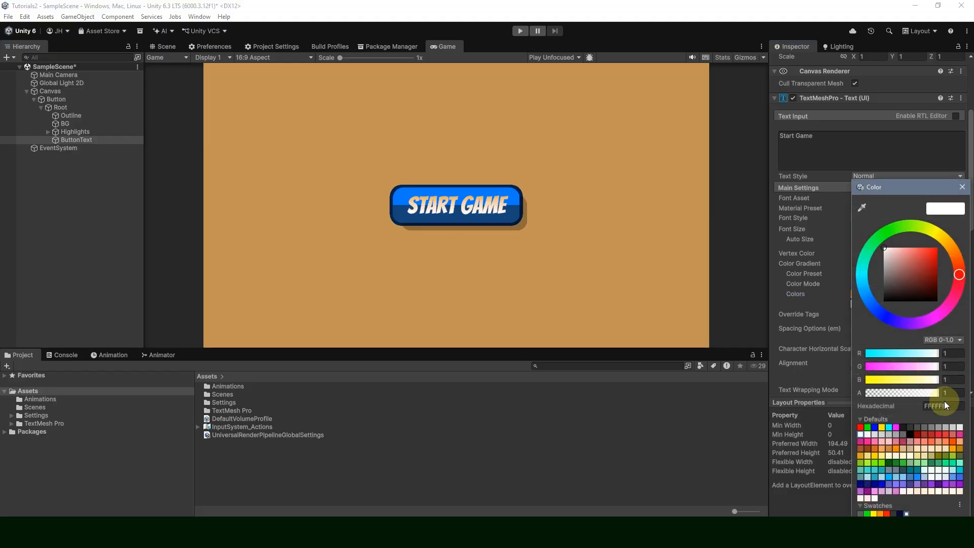
{"action": "key", "text": "ctrl+v"}
{"action": "left_click", "coordinate": [963, 186]}
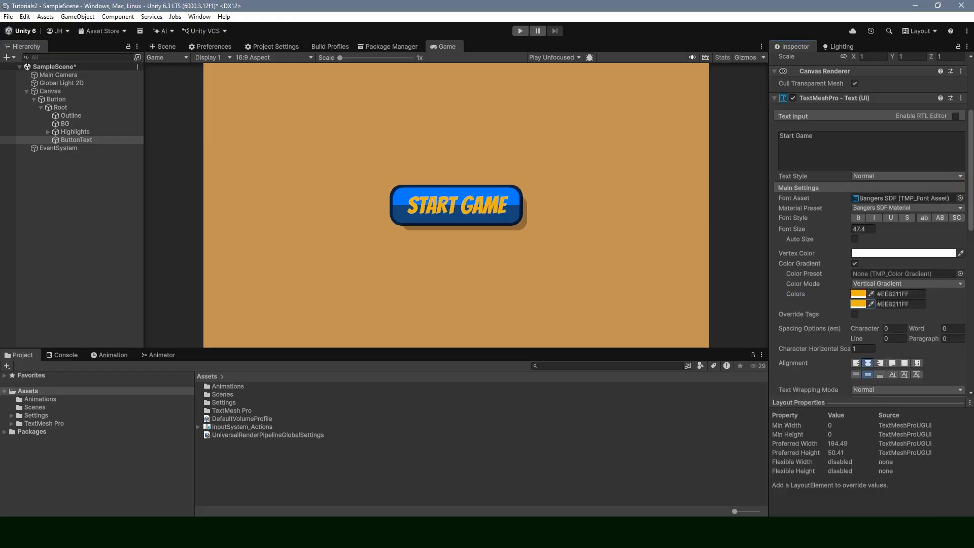
Darken the lower color of ButtonText's vertical gradient to B0830B.
{"action": "key", "text": "alt+Tab"}
{"action": "left_click_drag", "start_coordinate": [753, 106], "coordinate": [973, 111]}
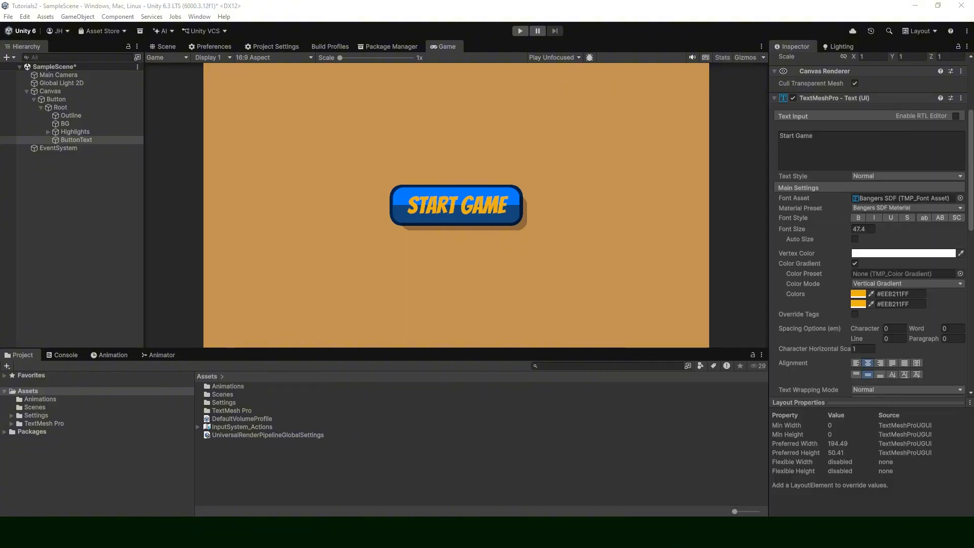
{"action": "left_click", "coordinate": [861, 304]}
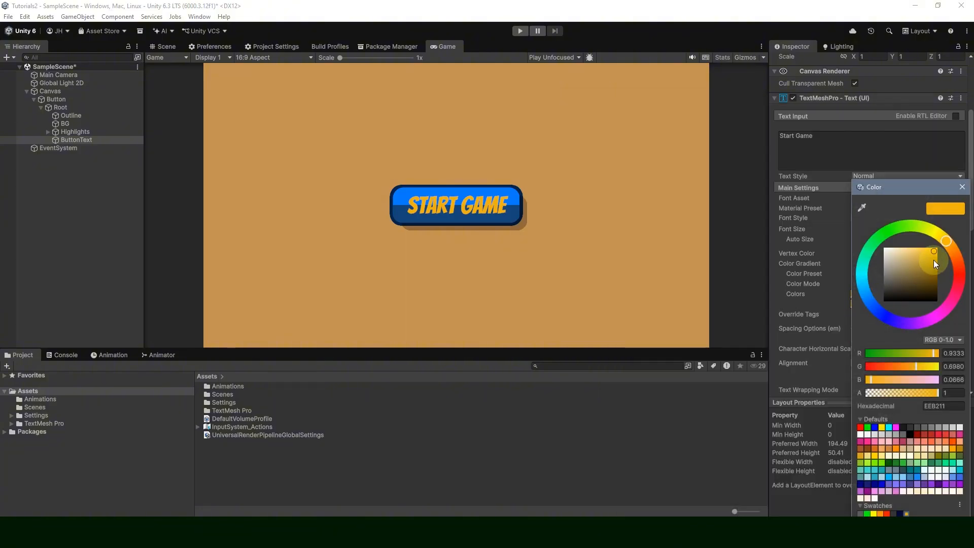
{"action": "left_click_drag", "start_coordinate": [933, 260], "coordinate": [934, 264]}
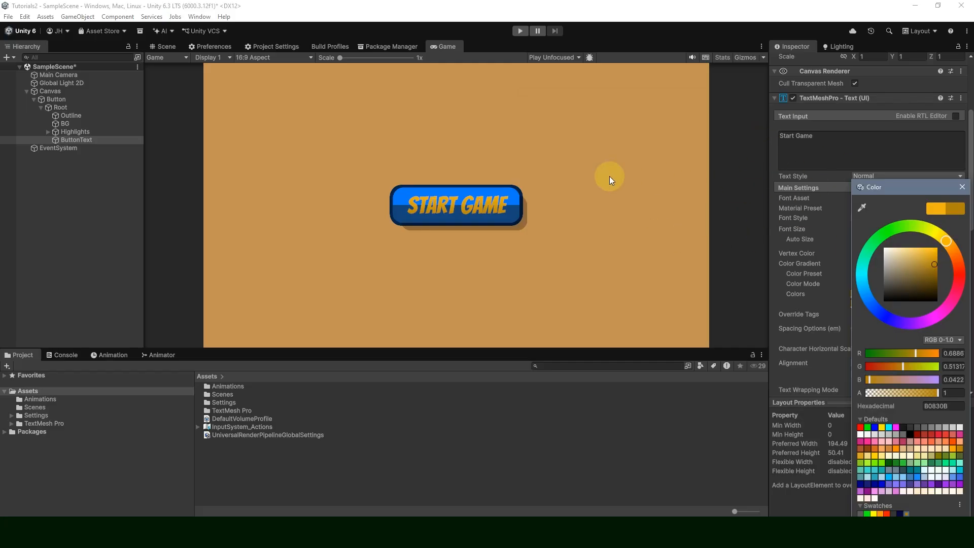
{"action": "left_click", "coordinate": [962, 187]}
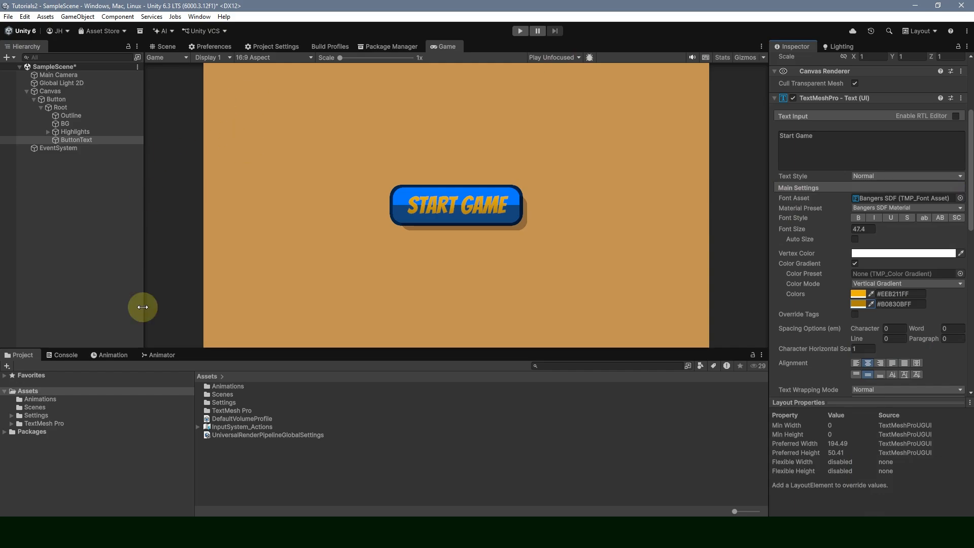
Set the Button object's Button component transition to Animation.
{"action": "left_click", "coordinate": [65, 98]}
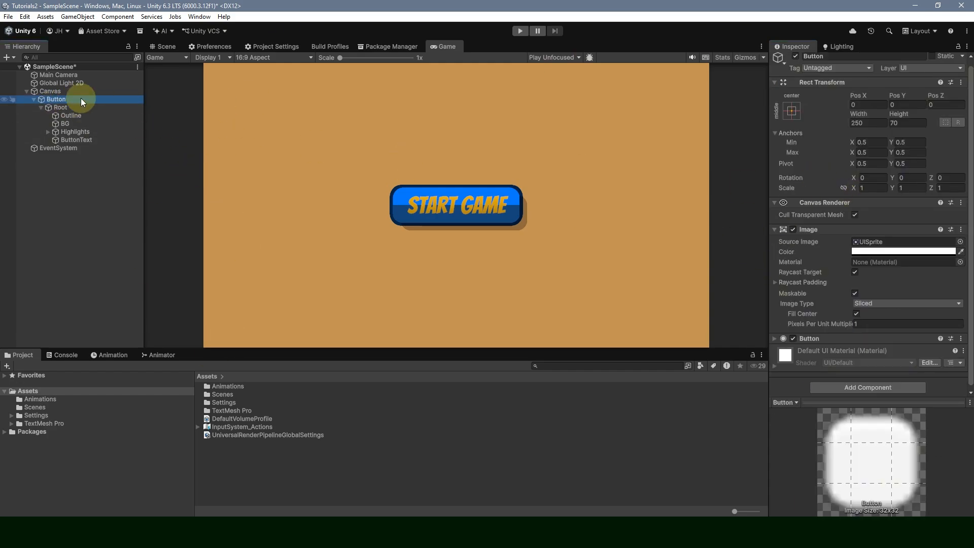
{"action": "left_click", "coordinate": [776, 229]}
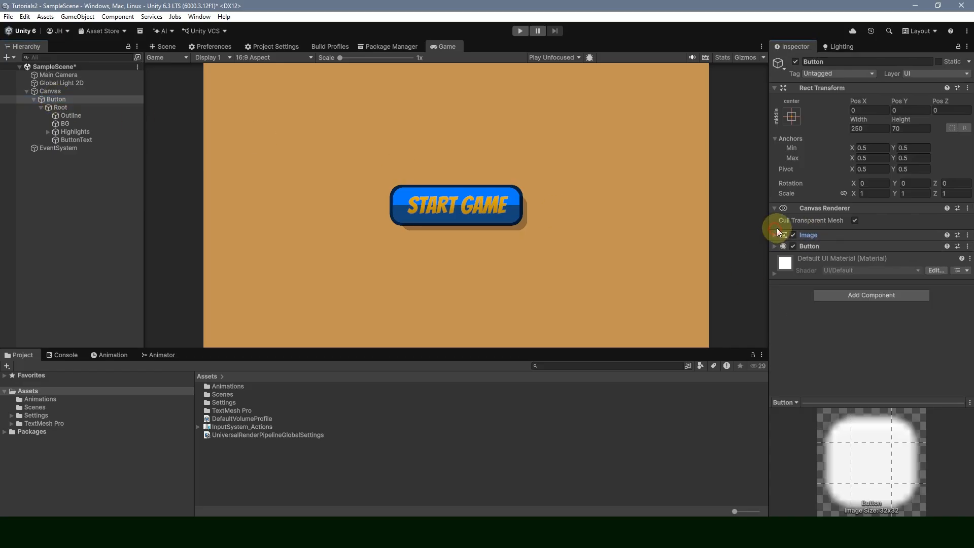
{"action": "left_click", "coordinate": [776, 246]}
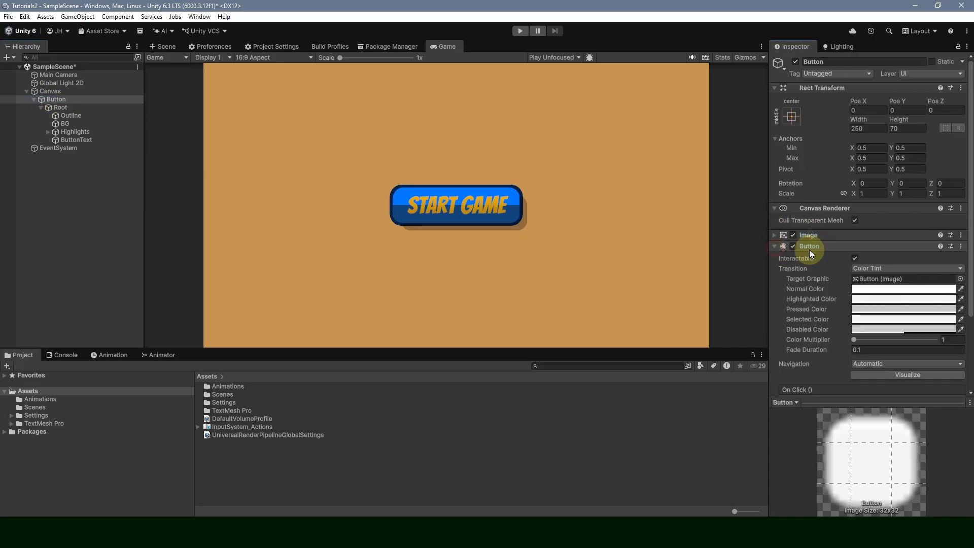
{"action": "left_click", "coordinate": [863, 270]}
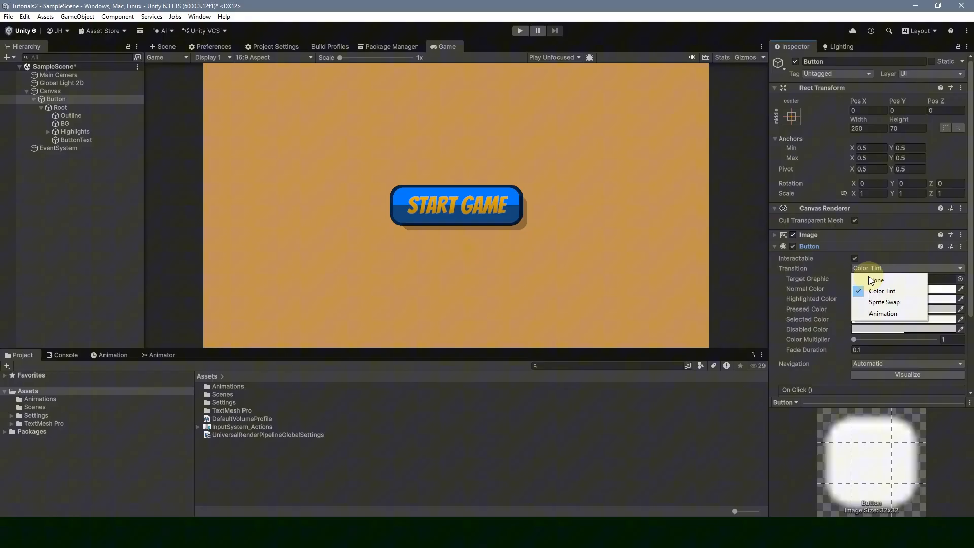
{"action": "left_click", "coordinate": [870, 309]}
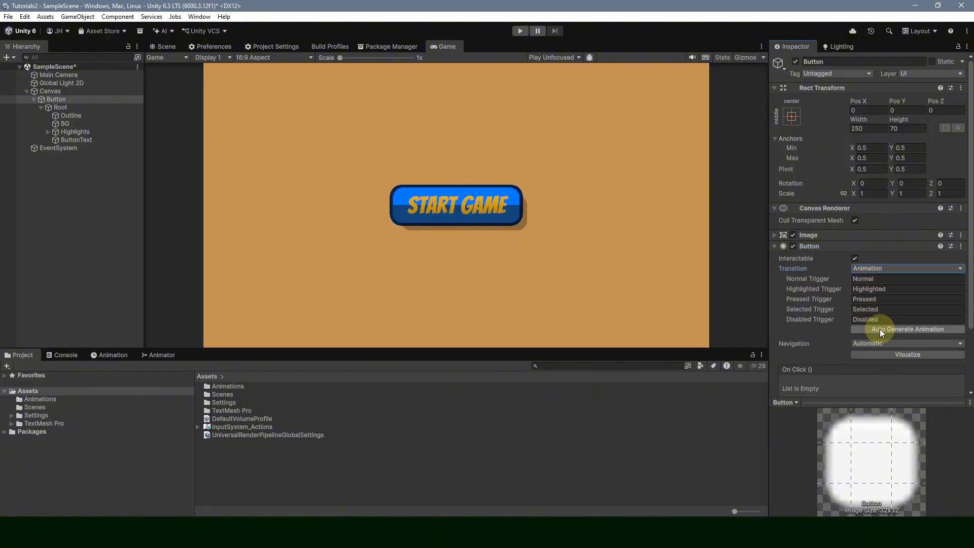
Auto-generate the button's animation controller as Button.controller in the Animations folder, replacing the existing file.
{"action": "left_click", "coordinate": [880, 330]}
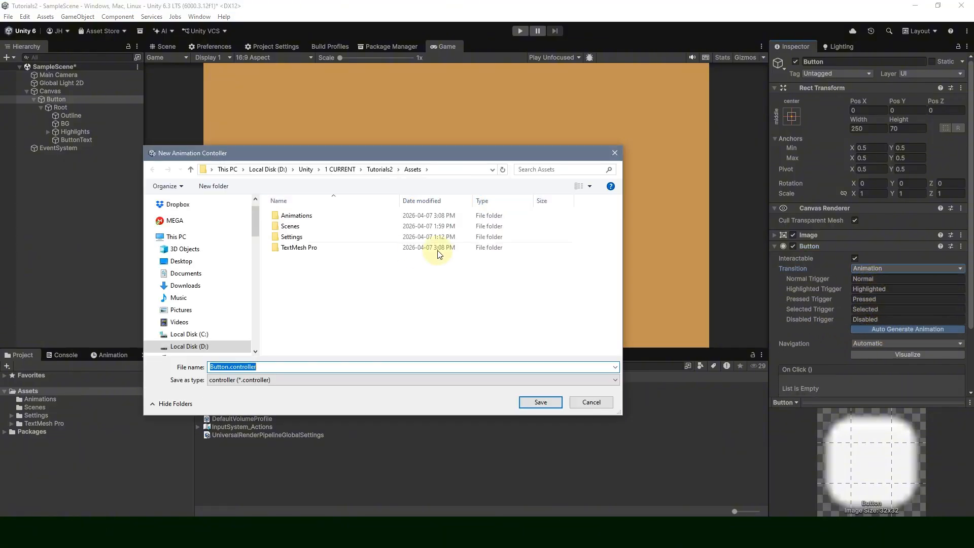
{"action": "double_click", "coordinate": [308, 215]}
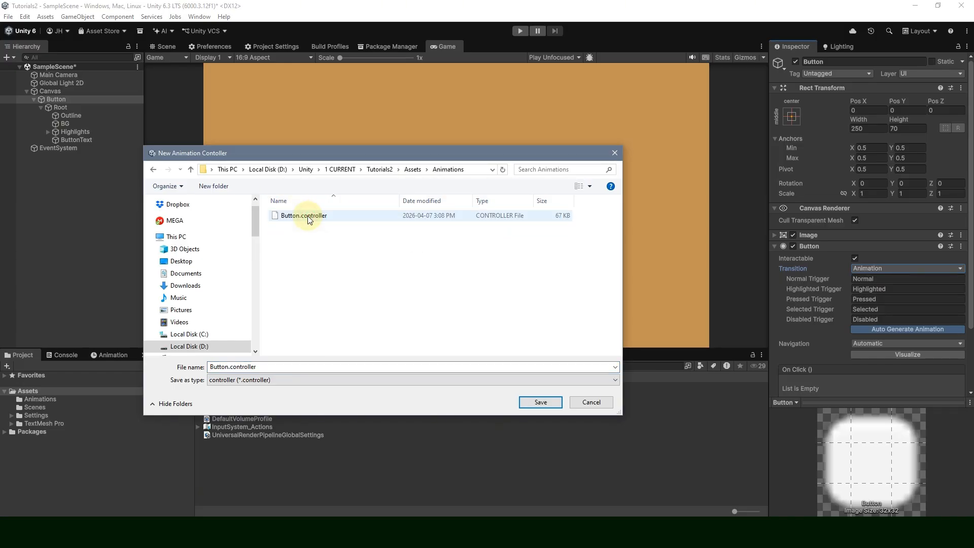
{"action": "left_click", "coordinate": [309, 217]}
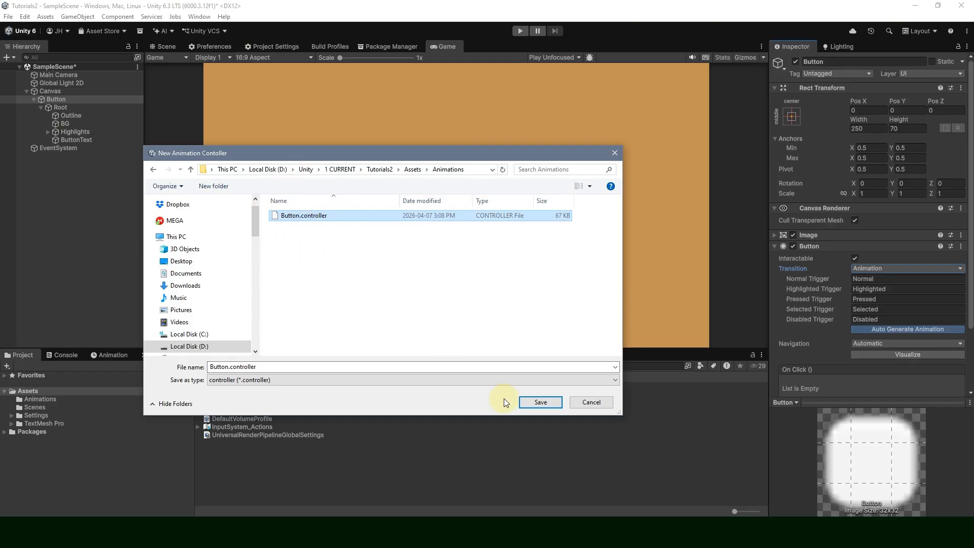
{"action": "left_click", "coordinate": [552, 400]}
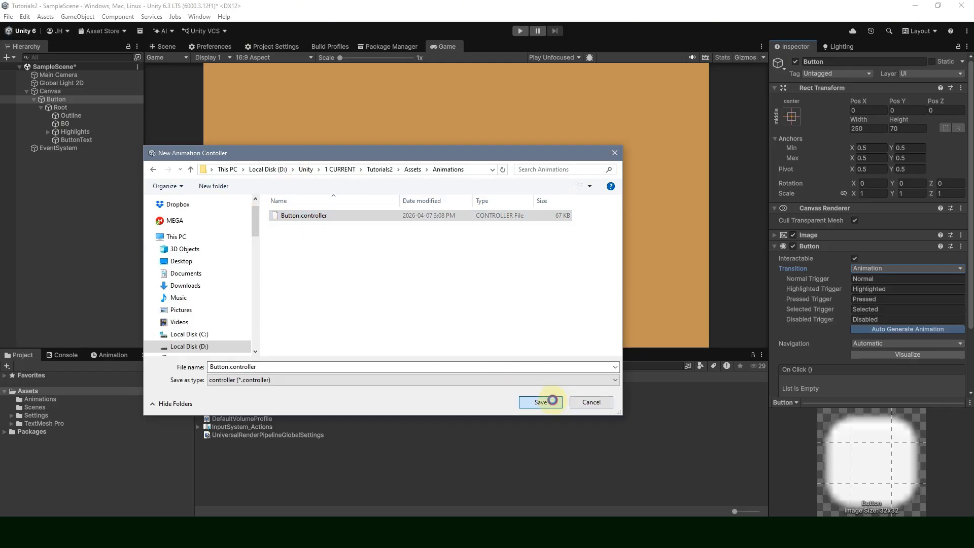
{"action": "left_click", "coordinate": [509, 269]}
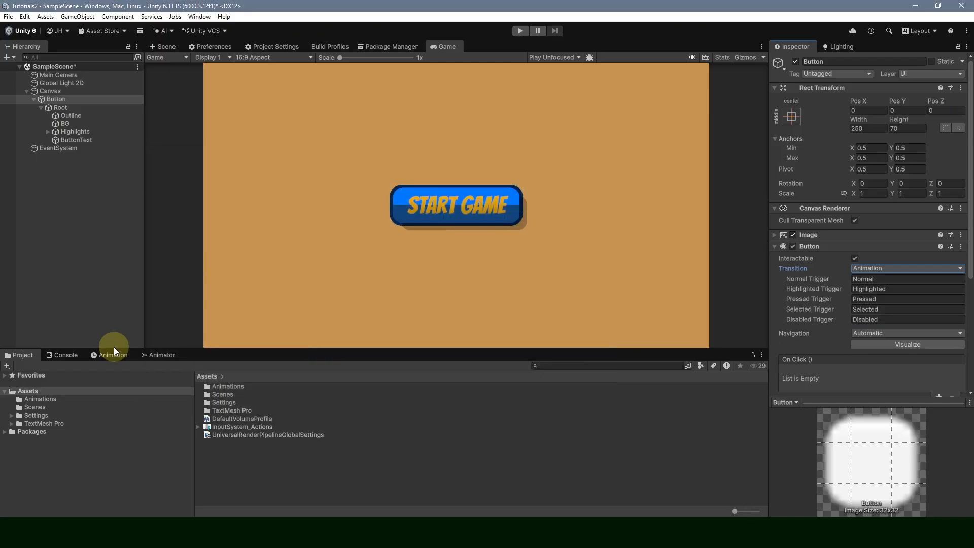
Examine the generated Button controller in the Animations folder, the Animator component and the controller's state graph.
{"action": "left_click", "coordinate": [48, 400]}
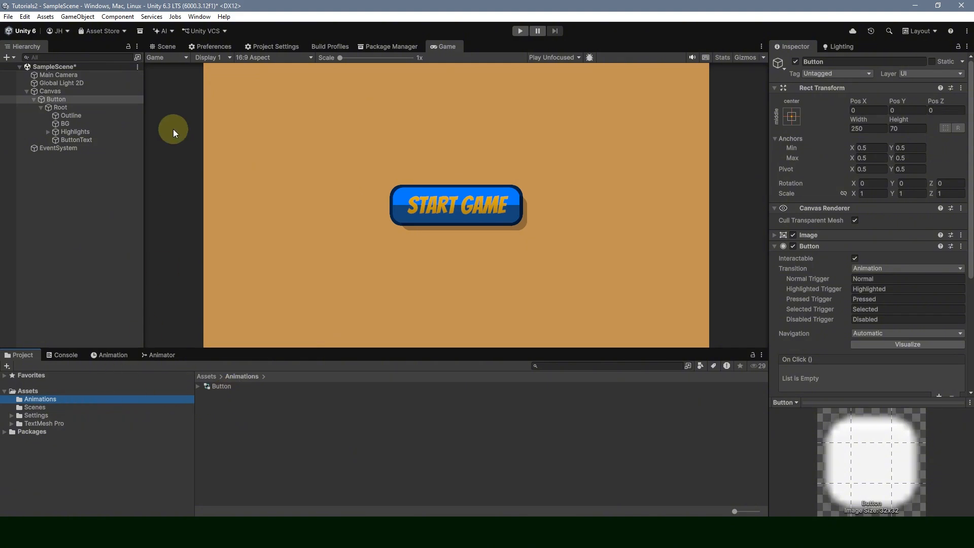
{"action": "left_click", "coordinate": [774, 246]}
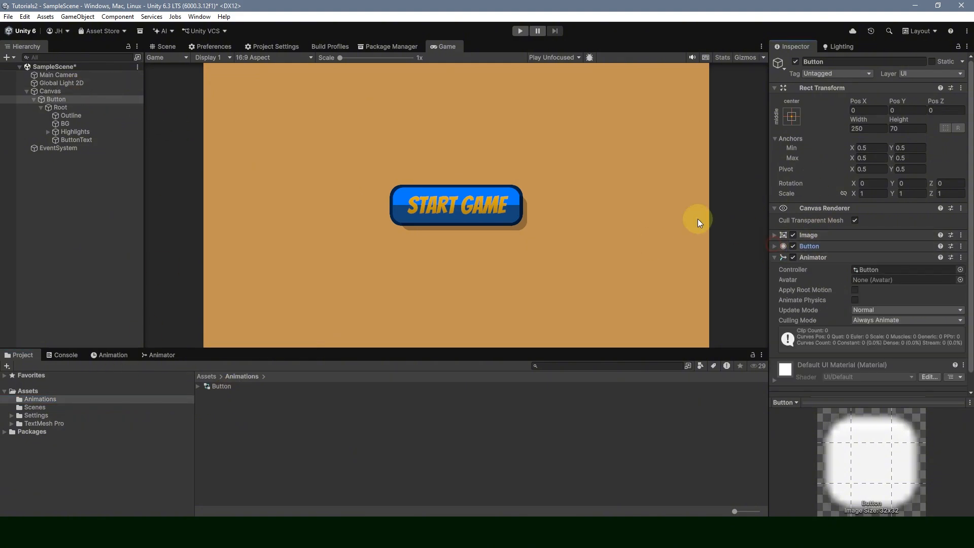
{"action": "left_click", "coordinate": [166, 356]}
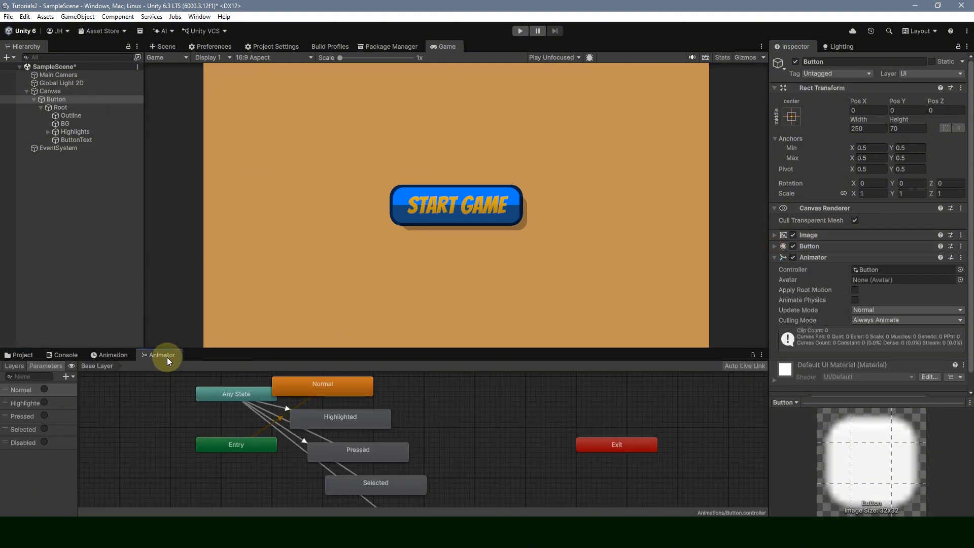
{"action": "middle_click_drag", "start_coordinate": [439, 446], "coordinate": [488, 430]}
{"action": "scroll", "coordinate": [407, 405], "scroll_direction": "down", "scroll_amount": 6}
{"action": "scroll", "coordinate": [425, 406], "scroll_direction": "up", "scroll_amount": 3}
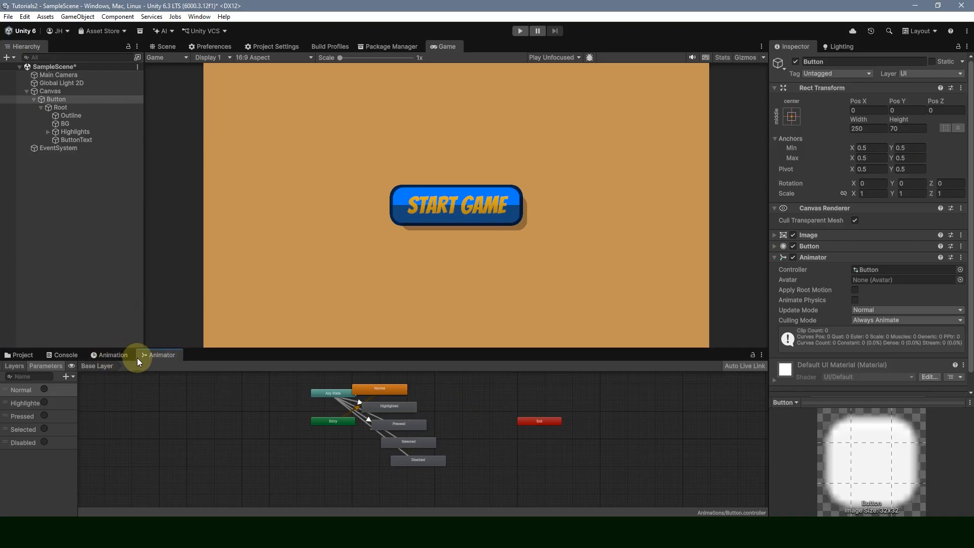
Open Button's Highlighted animation clip with an enlarged game view and start recording keyframes.
{"action": "left_click", "coordinate": [122, 354]}
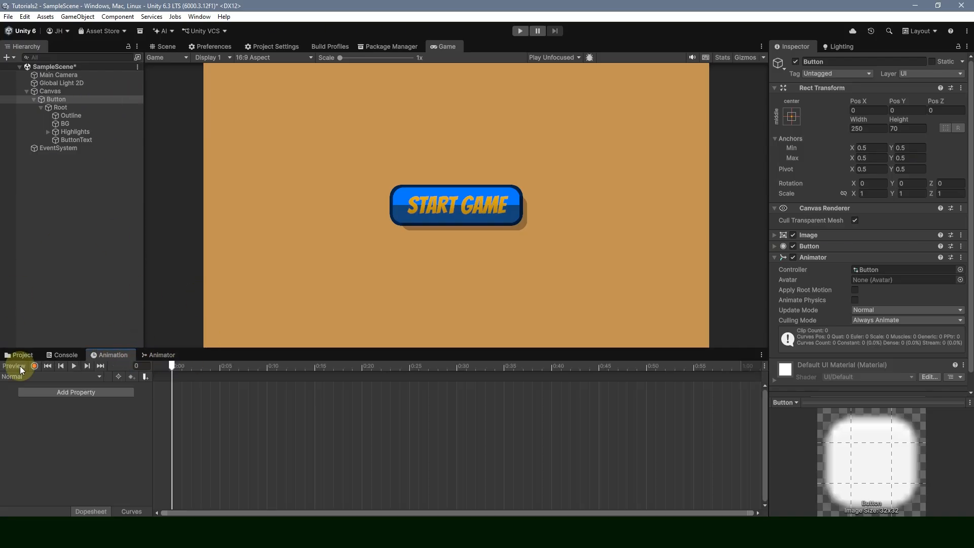
{"action": "left_click_drag", "start_coordinate": [492, 346], "coordinate": [499, 371]}
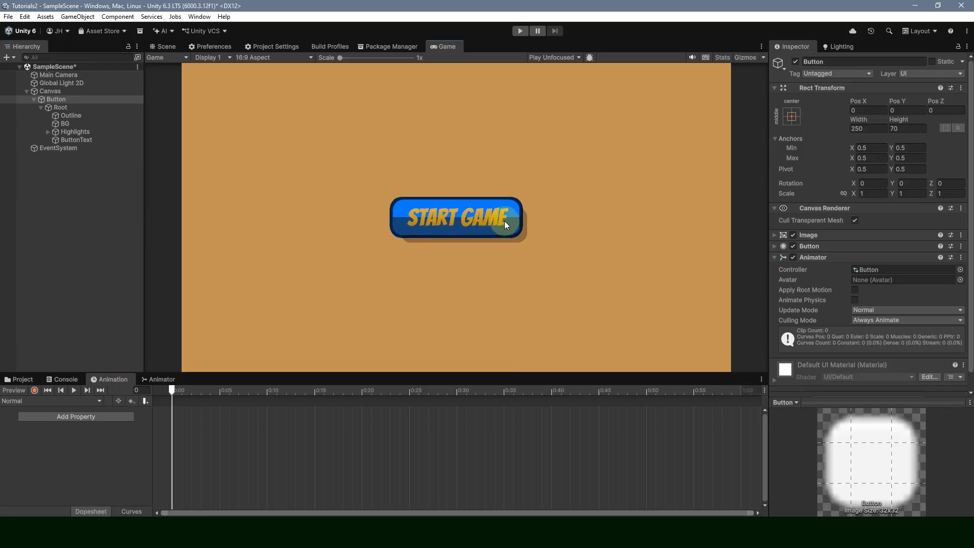
{"action": "left_click", "coordinate": [29, 401]}
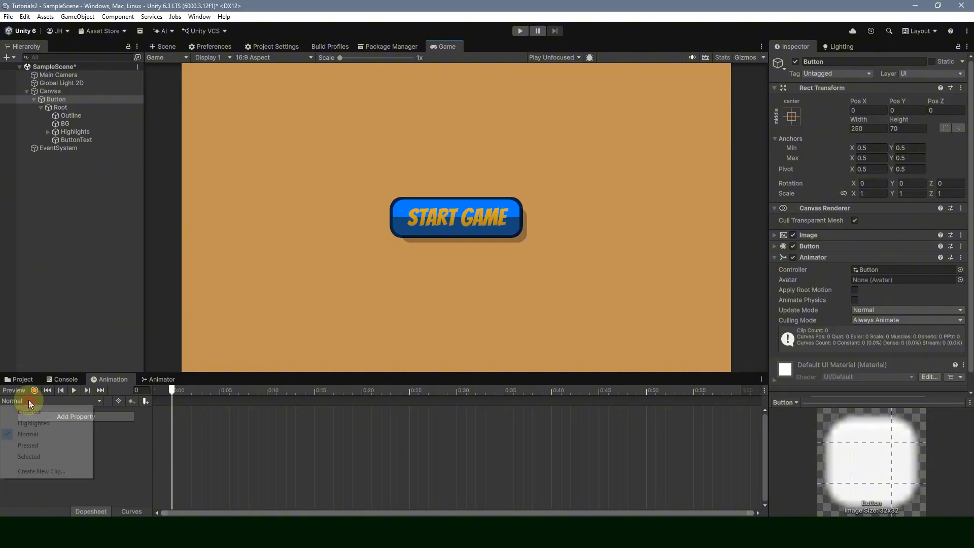
{"action": "left_click", "coordinate": [56, 424]}
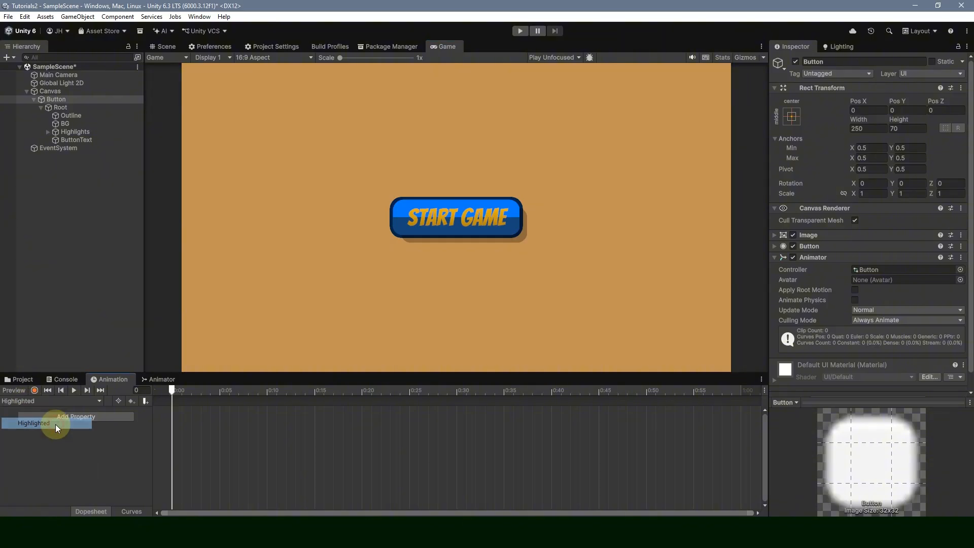
{"action": "left_click", "coordinate": [34, 390]}
Key Root's scale at 1.05 on all axes at frame 60 of the Highlighted clip, with proportional scaling.
{"action": "scroll", "coordinate": [581, 405], "scroll_direction": "down", "scroll_amount": 3}
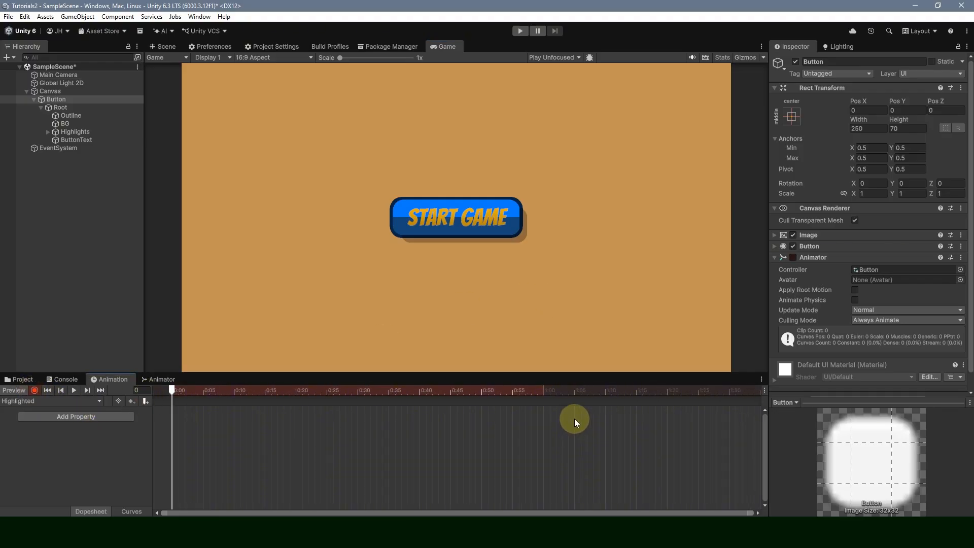
{"action": "left_click", "coordinate": [530, 392]}
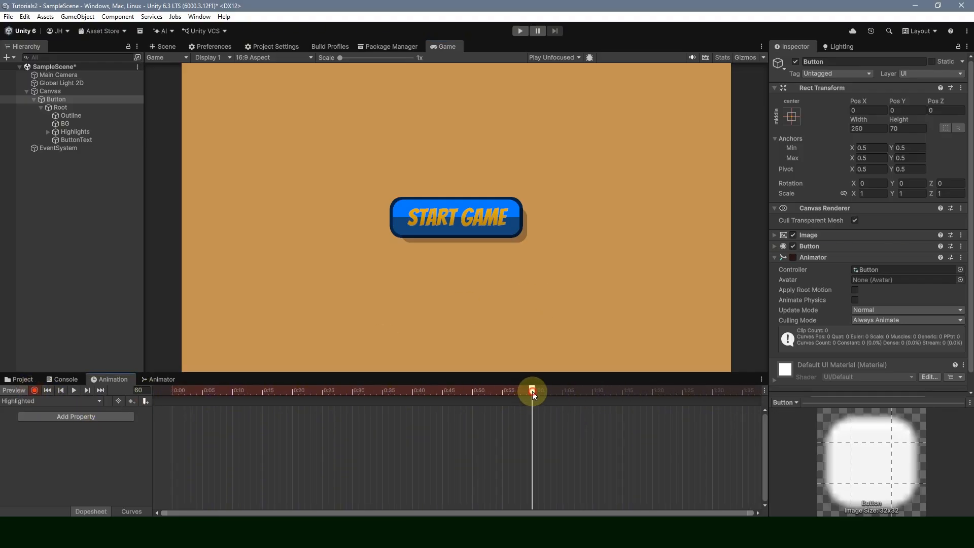
{"action": "left_click", "coordinate": [844, 194]}
{"action": "left_click", "coordinate": [77, 108]}
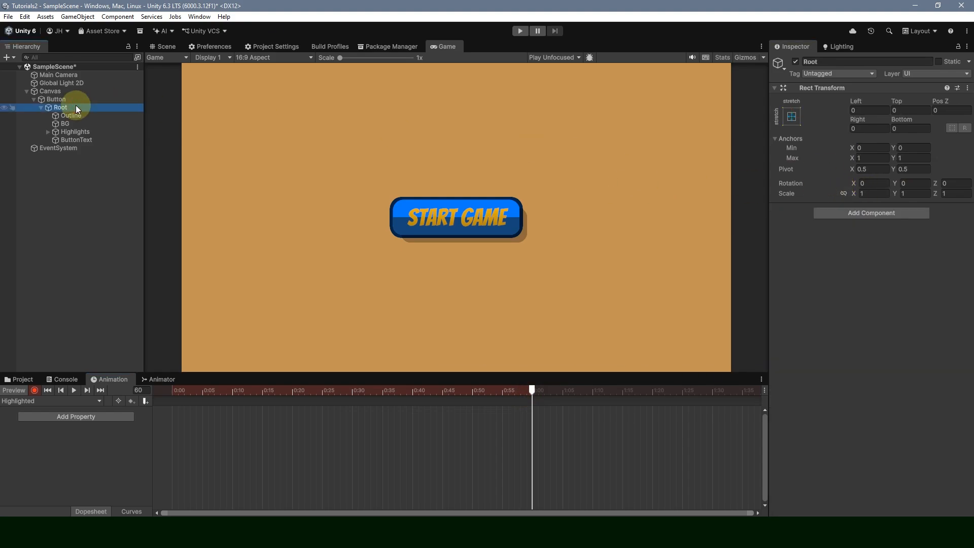
{"action": "left_click", "coordinate": [844, 193]}
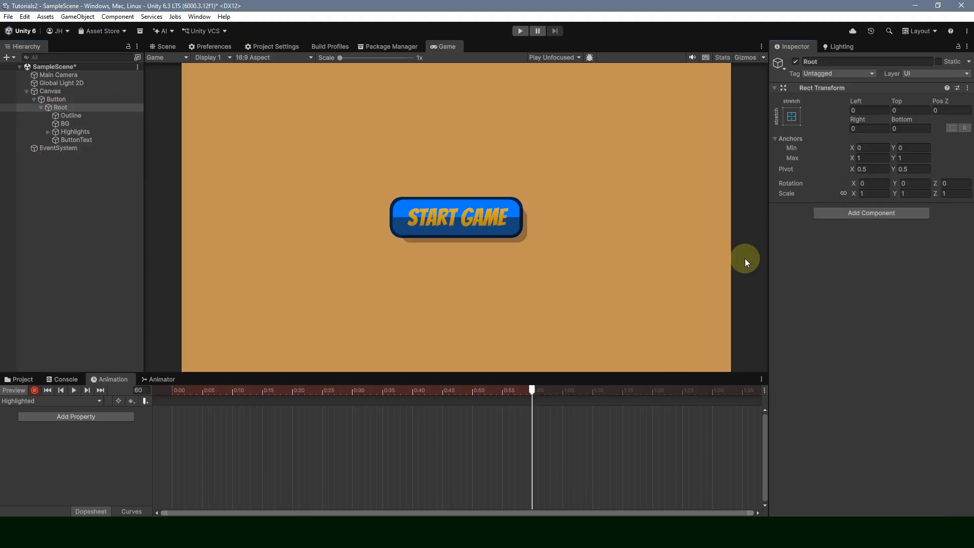
{"action": "left_click", "coordinate": [870, 194]}
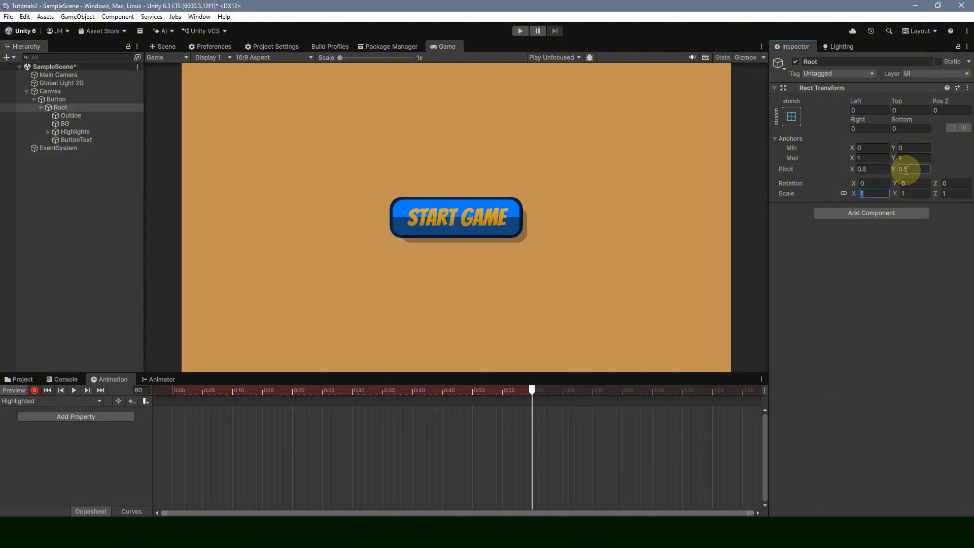
{"action": "type", "text": "1.05"}
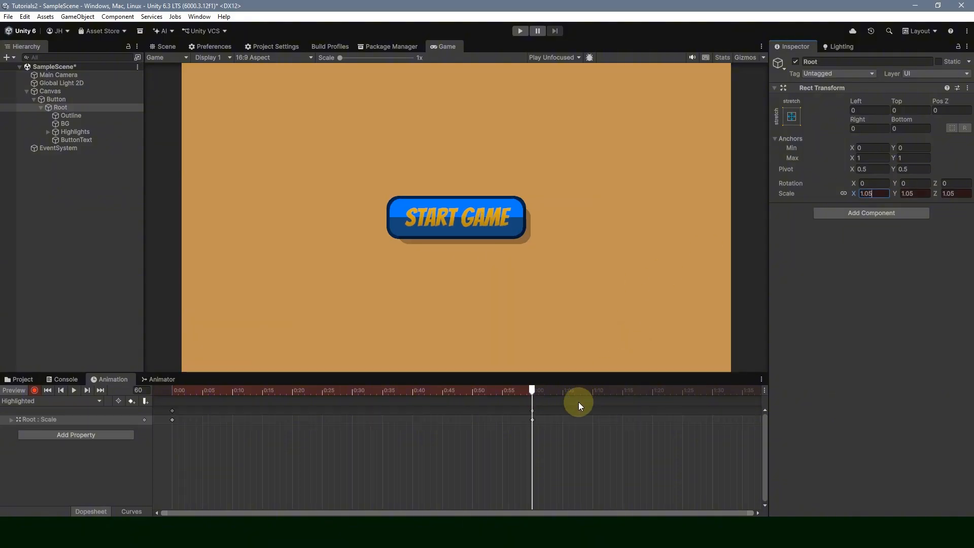
Key Root's scale at 1 at frame 120 of the Highlighted clip and play the animation.
{"action": "scroll", "coordinate": [579, 403], "scroll_direction": "down", "scroll_amount": 3}
{"action": "scroll", "coordinate": [638, 426], "scroll_direction": "down", "scroll_amount": 2}
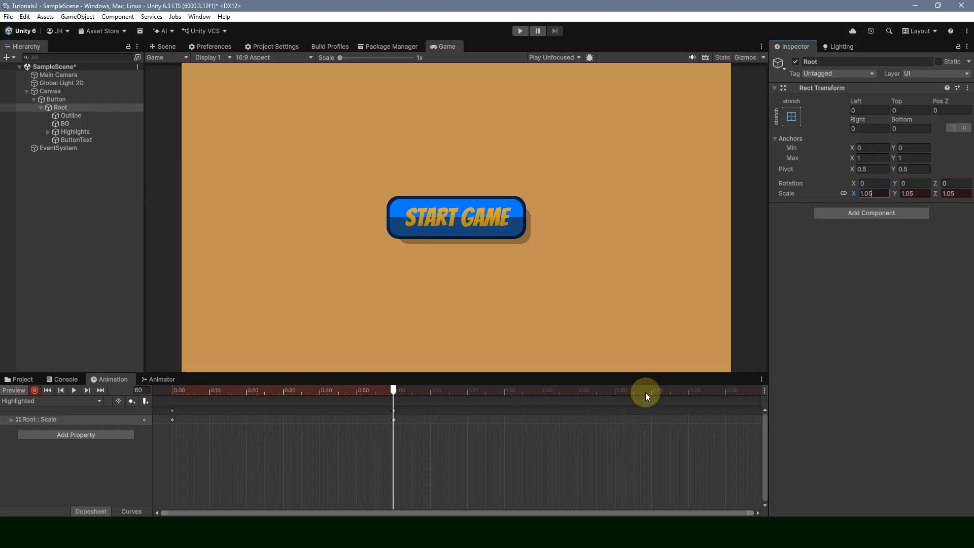
{"action": "left_click", "coordinate": [614, 390]}
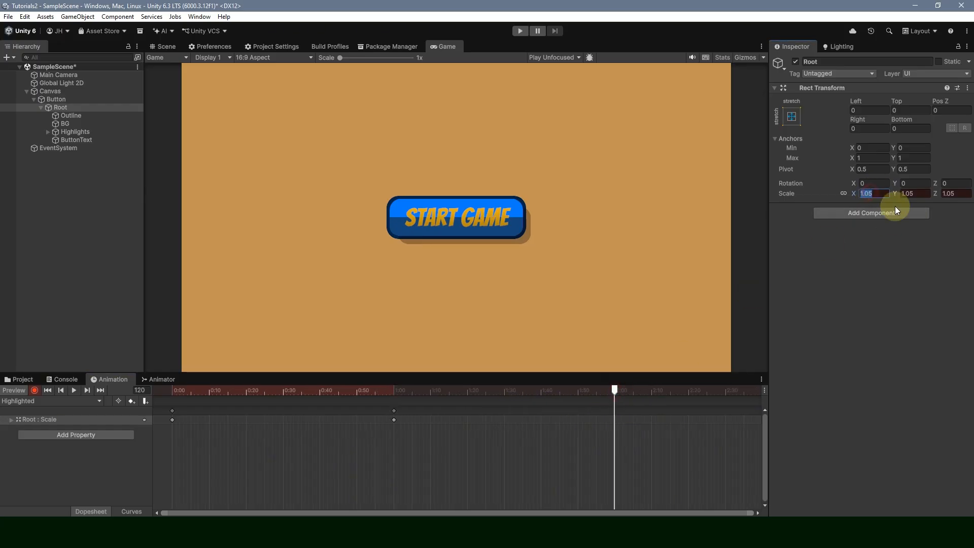
{"action": "left_click", "coordinate": [74, 390]}
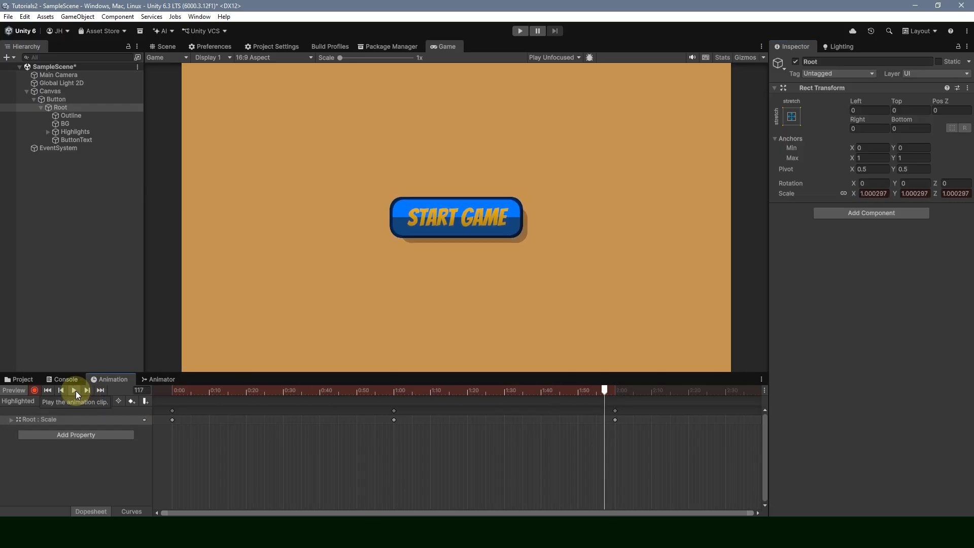
Open the Pressed animation clip, start recording, and key Root's scale at 0.95 on all axes at frame 0.
{"action": "left_click", "coordinate": [32, 400]}
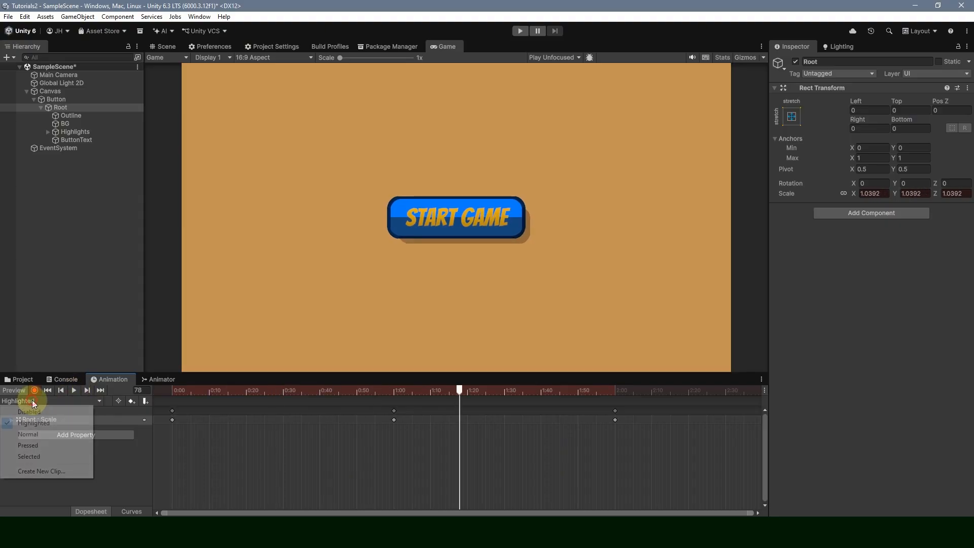
{"action": "left_click", "coordinate": [43, 444]}
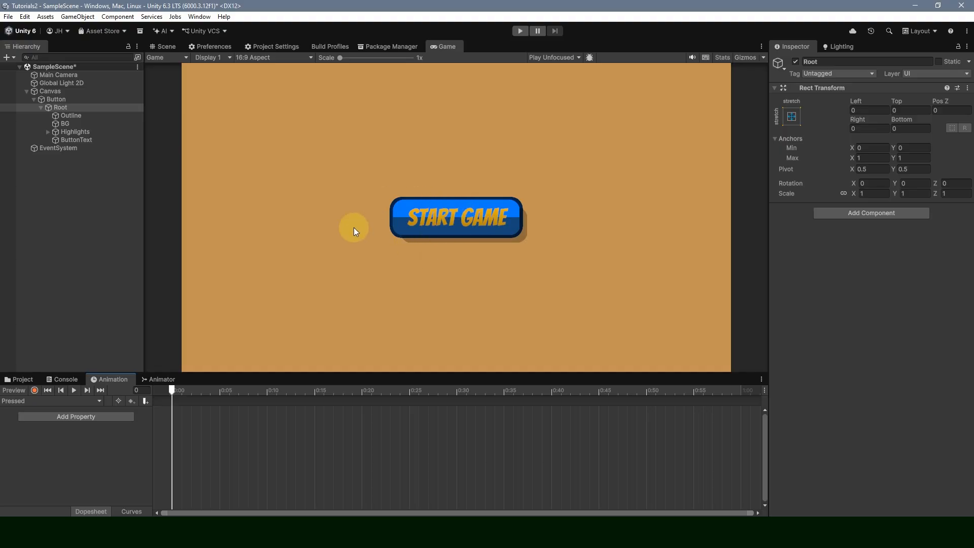
{"action": "left_click", "coordinate": [34, 390]}
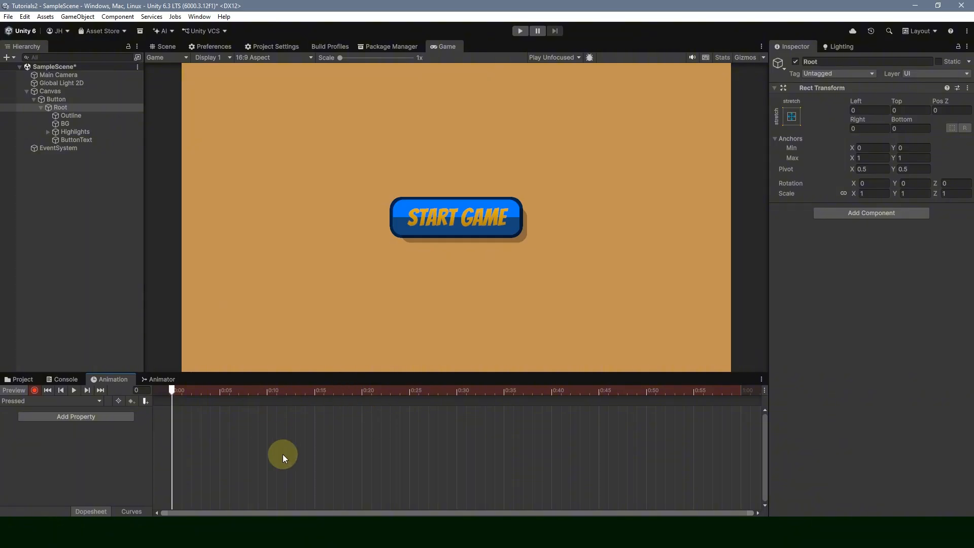
{"action": "left_click", "coordinate": [872, 193]}
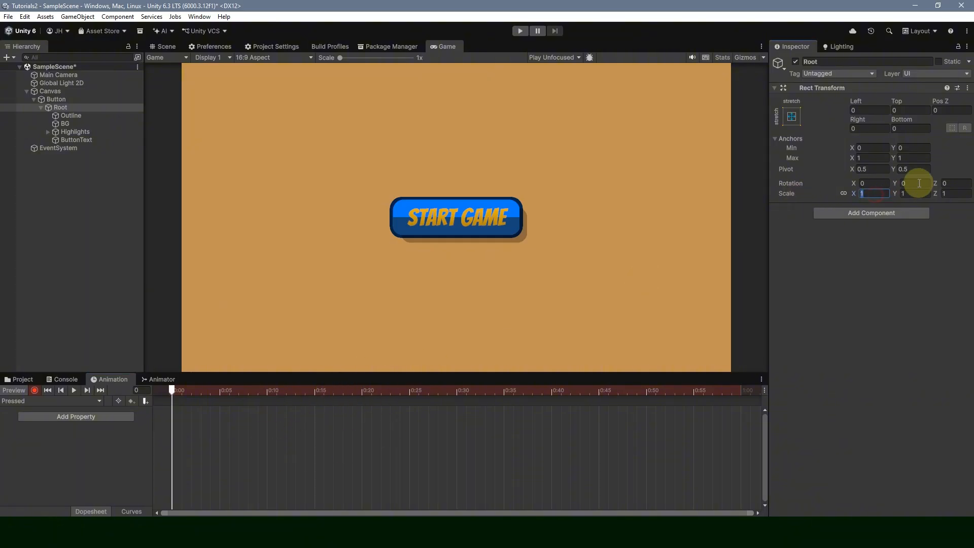
{"action": "type", "text": ".95"}
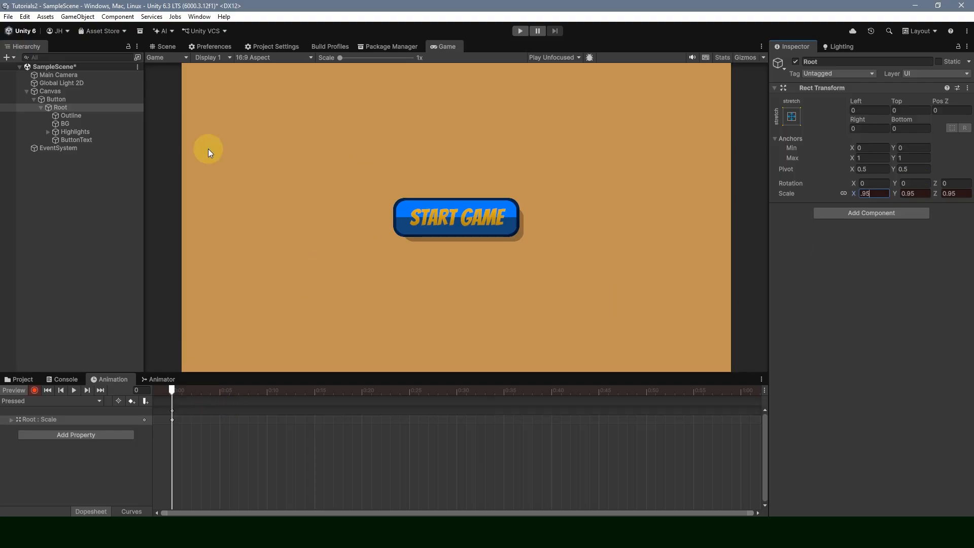
Key BG's image color to the darker blue 005CBF at frame 0 of the Pressed clip.
{"action": "left_click", "coordinate": [67, 123]}
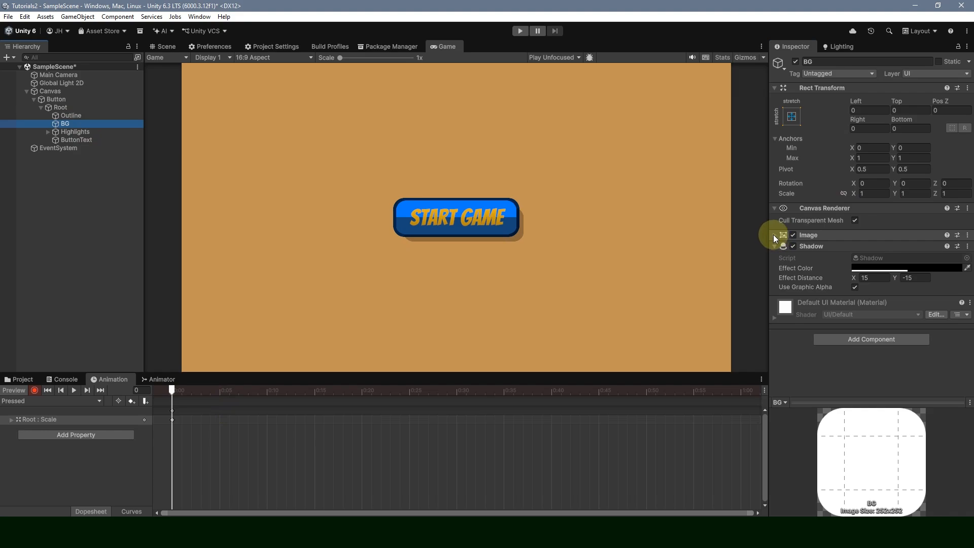
{"action": "left_click", "coordinate": [773, 235]}
{"action": "left_click", "coordinate": [903, 258]}
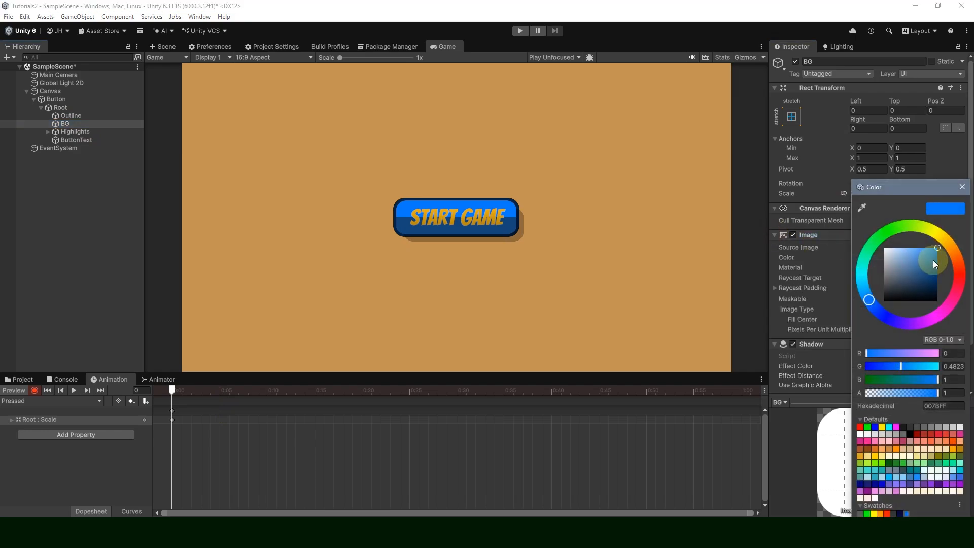
{"action": "left_click_drag", "start_coordinate": [935, 263], "coordinate": [943, 264]}
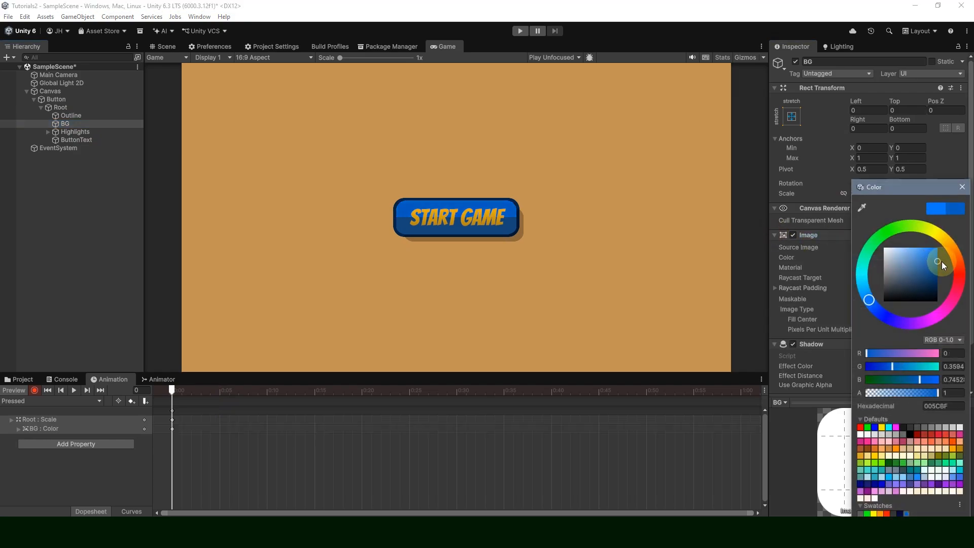
{"action": "left_click", "coordinate": [962, 188]}
Key a darker navy image color for both Highlights and its Fill child at frame 0 of the Pressed clip.
{"action": "left_click", "coordinate": [45, 130]}
{"action": "left_click", "coordinate": [48, 131]}
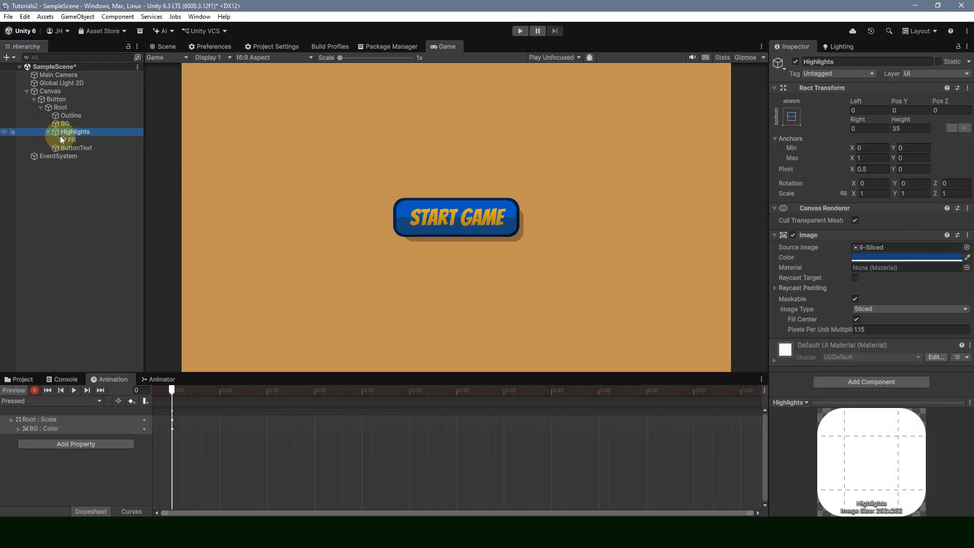
{"action": "left_click", "coordinate": [61, 139], "text": "ctrl"}
{"action": "left_click", "coordinate": [892, 262]}
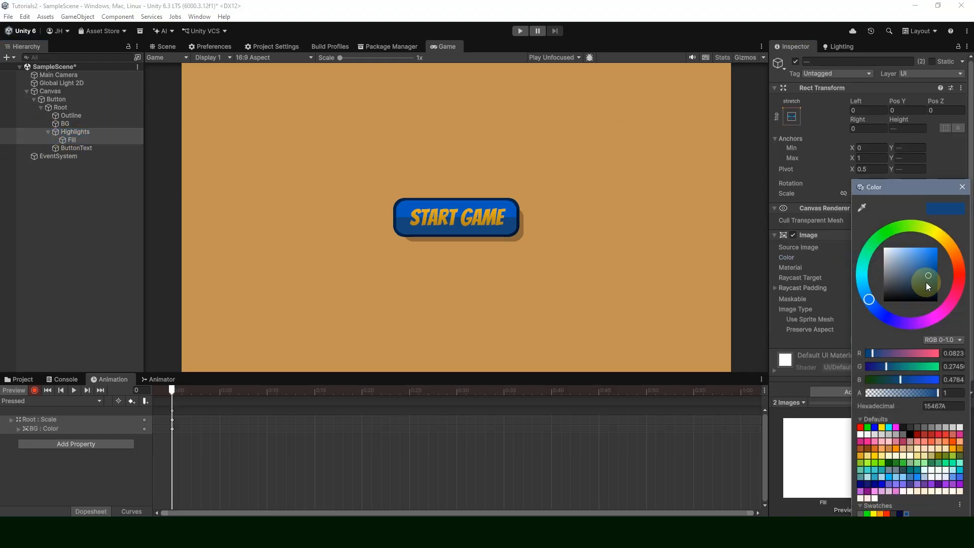
{"action": "left_click_drag", "start_coordinate": [928, 282], "coordinate": [931, 283]}
{"action": "left_click", "coordinate": [961, 187]}
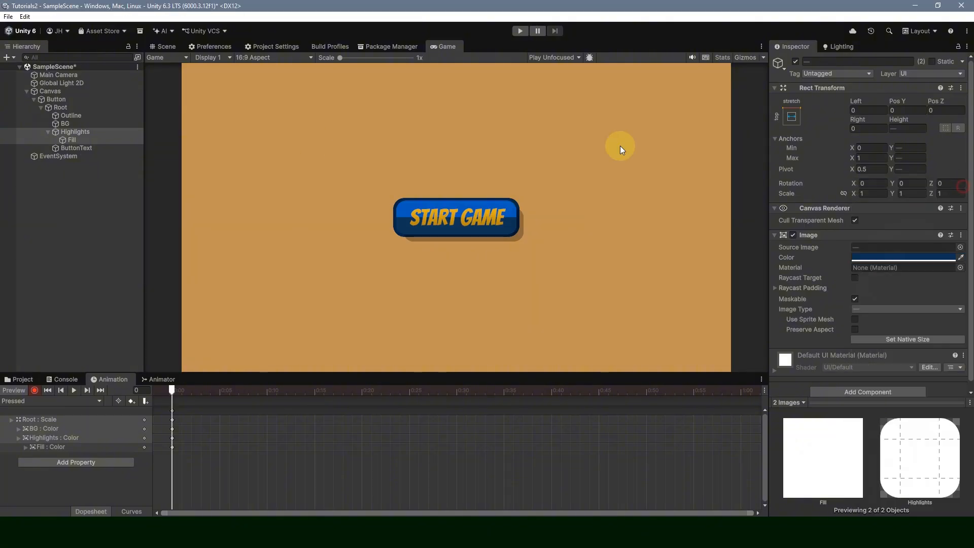
Key the top color of ButtonText's vertical gradient to the darker gold B48300 in the Pressed clip.
{"action": "left_click", "coordinate": [80, 148]}
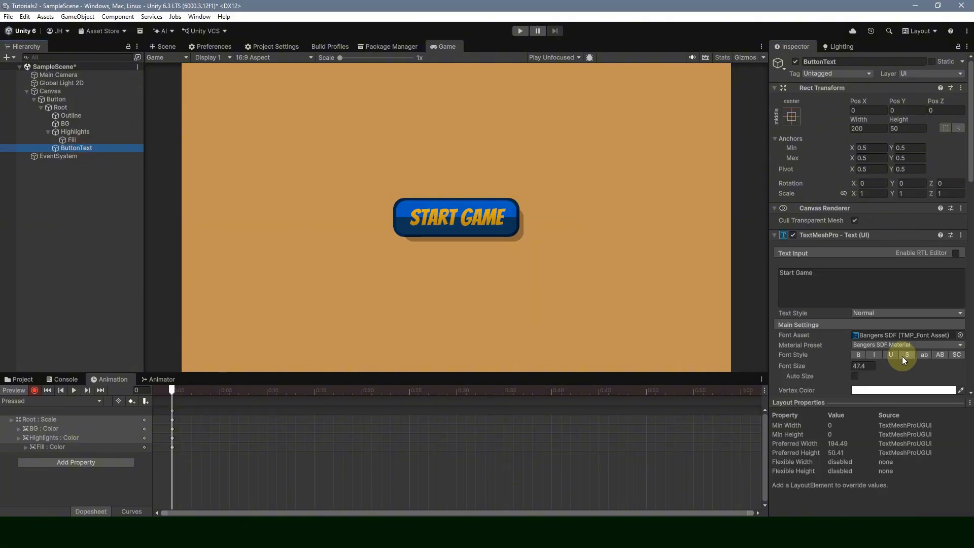
{"action": "scroll", "coordinate": [852, 322], "scroll_direction": "down", "scroll_amount": 5}
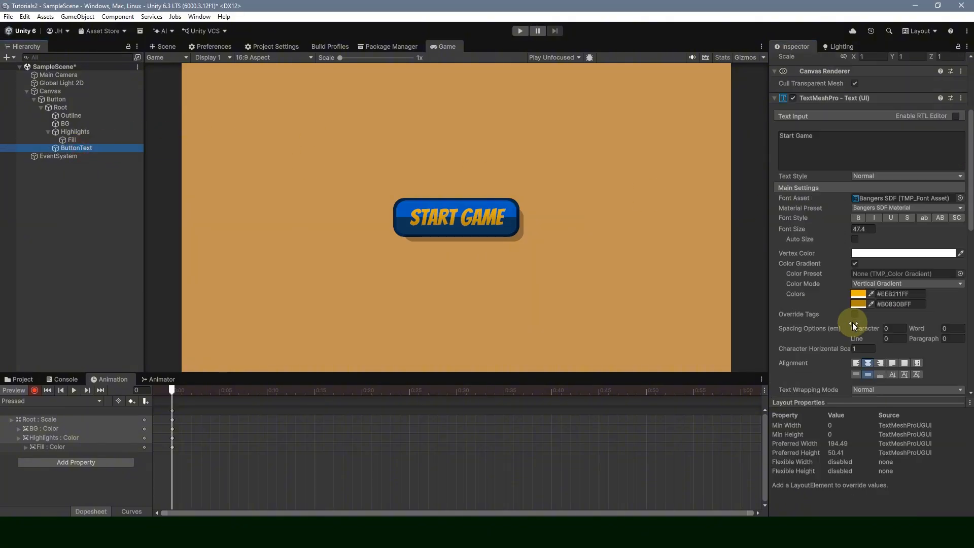
{"action": "left_click", "coordinate": [858, 295]}
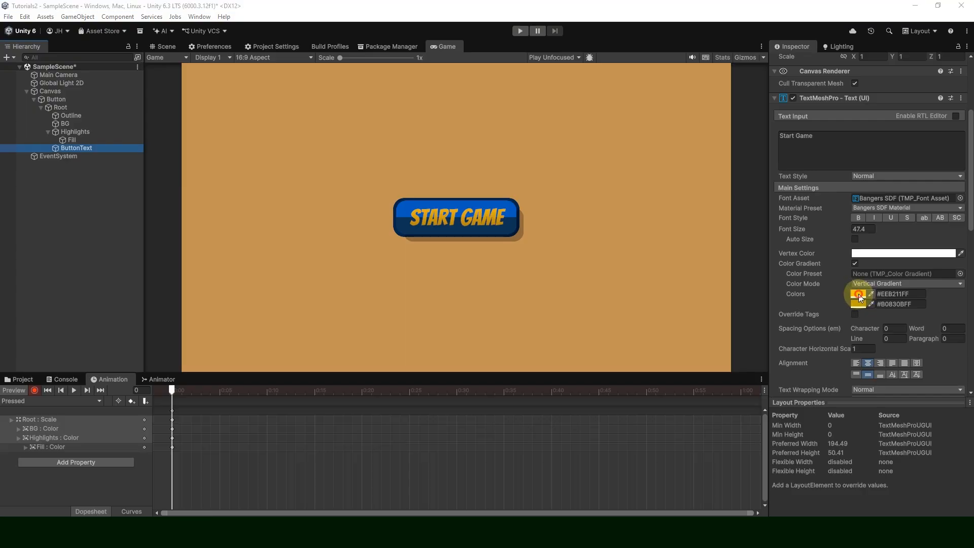
{"action": "left_click", "coordinate": [933, 262]}
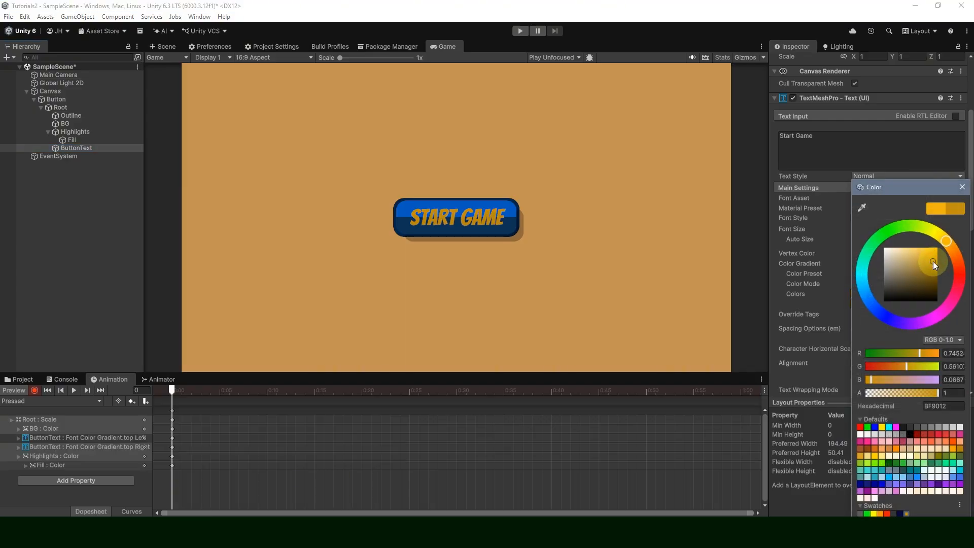
{"action": "left_click_drag", "start_coordinate": [932, 261], "coordinate": [939, 264]}
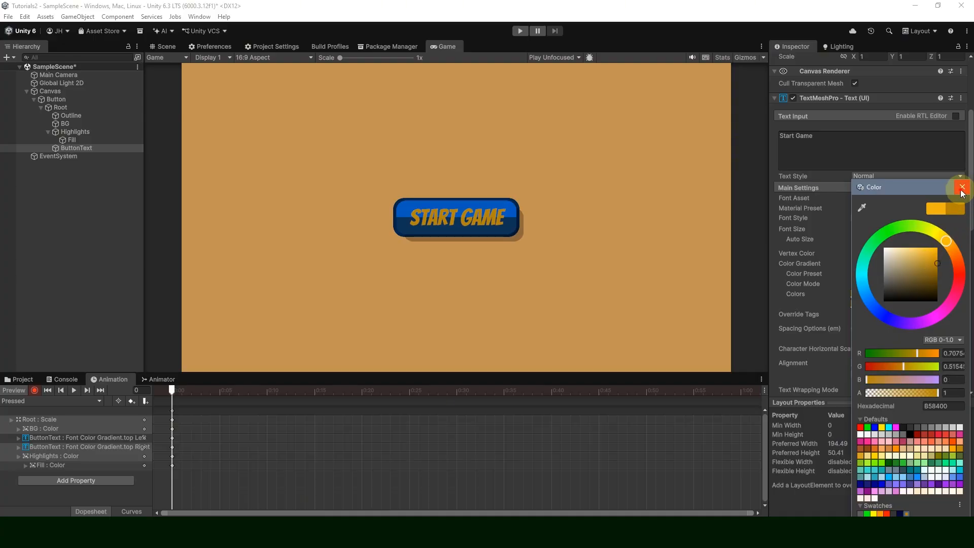
{"action": "left_click", "coordinate": [111, 150]}
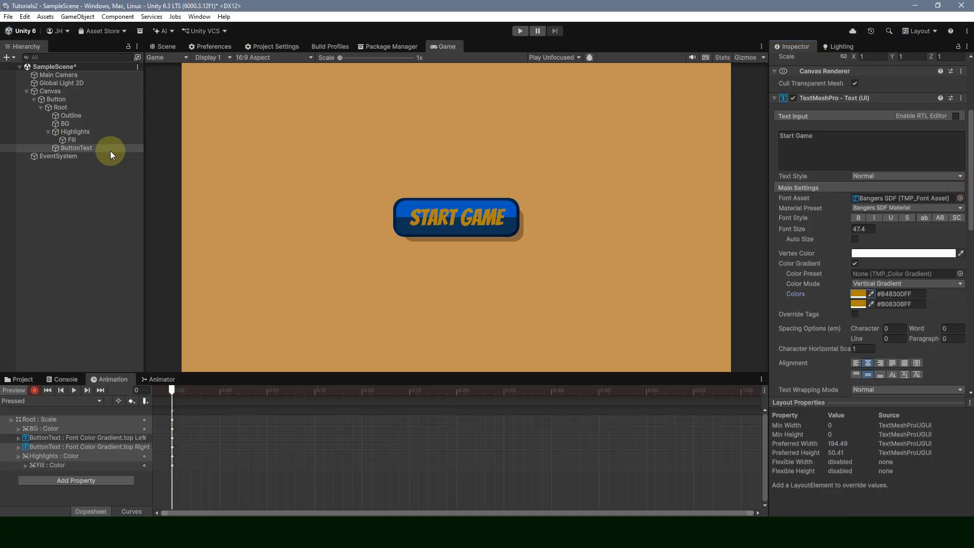
Key the bottom color of ButtonText's vertical gradient to the dark brown 735504 in the Pressed clip.
{"action": "left_click", "coordinate": [858, 303]}
{"action": "mouse_move", "coordinate": [930, 269]}
{"action": "left_mouse_down"}
{"action": "mouse_move", "coordinate": [943, 275]}
{"action": "mouse_move", "coordinate": [936, 278]}
{"action": "left_mouse_up"}
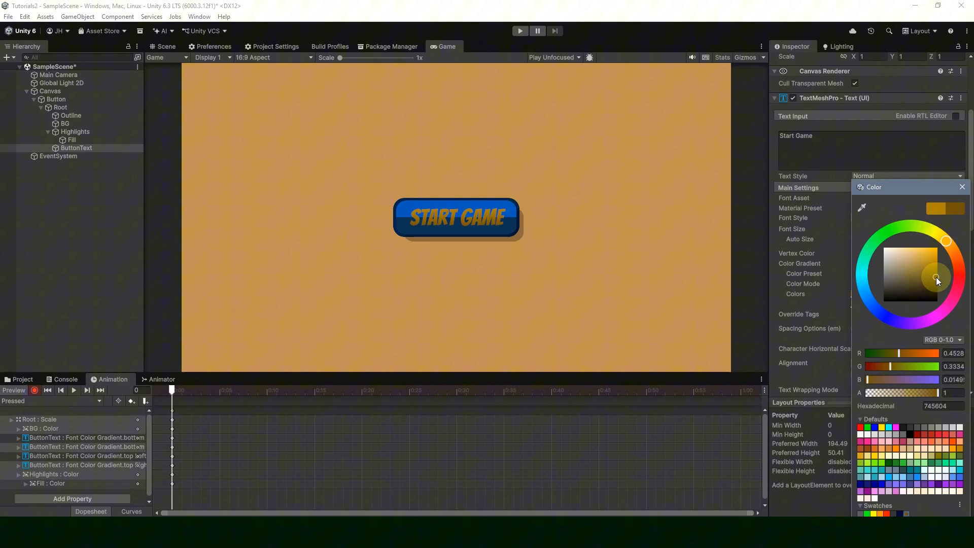
{"action": "left_click", "coordinate": [962, 186]}
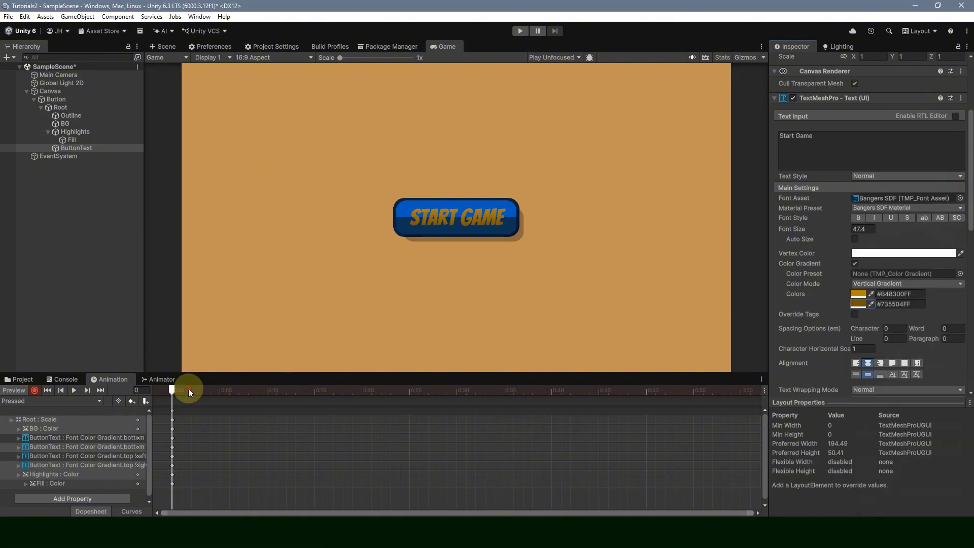
{"action": "left_click_drag", "start_coordinate": [189, 389], "coordinate": [18, 392]}
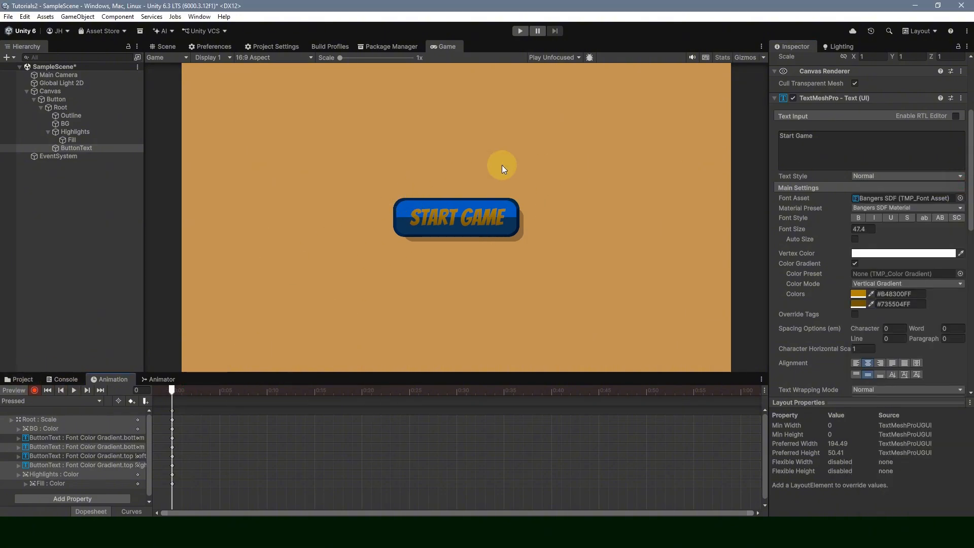
Open the Selected animation clip, start recording, and key Outline's image color alpha at 0 at frame 0.
{"action": "left_click", "coordinate": [41, 403]}
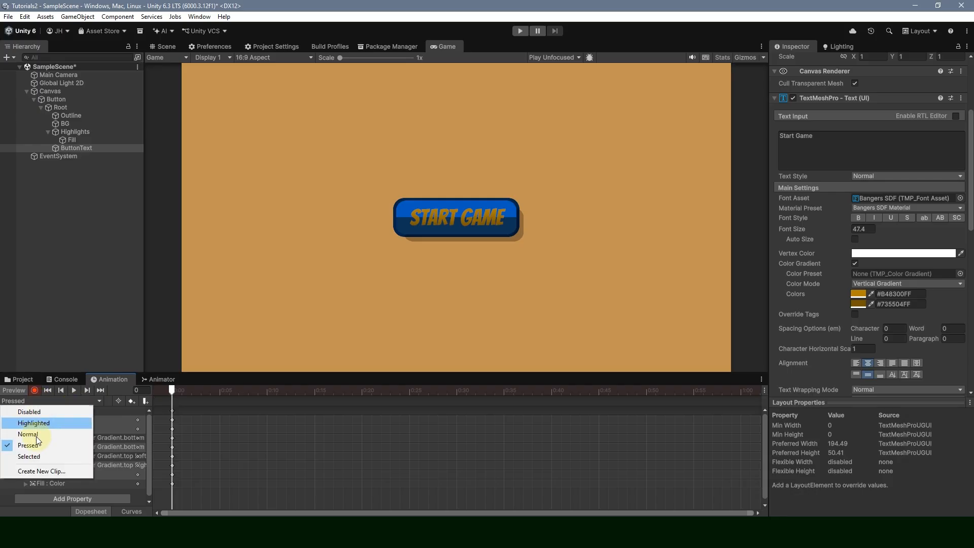
{"action": "left_click", "coordinate": [42, 456]}
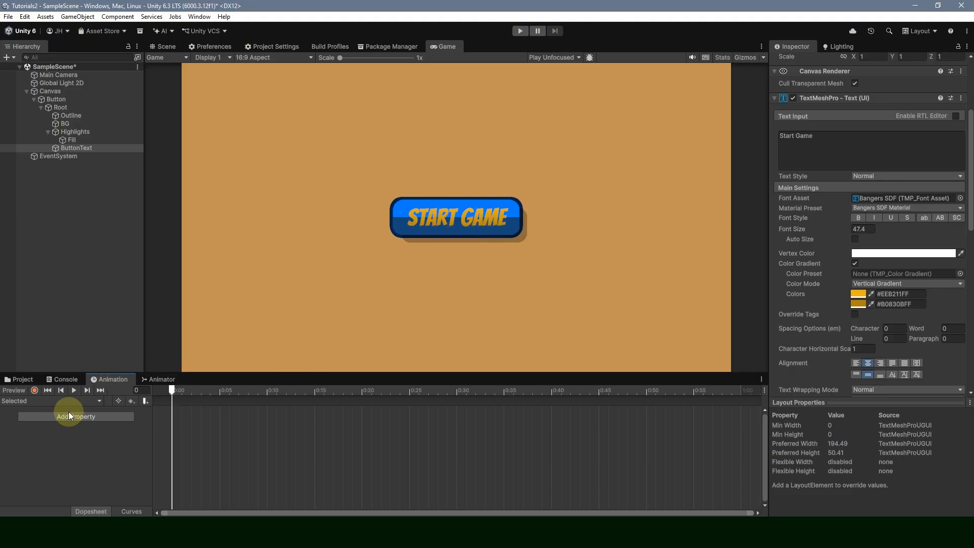
{"action": "left_click", "coordinate": [34, 390]}
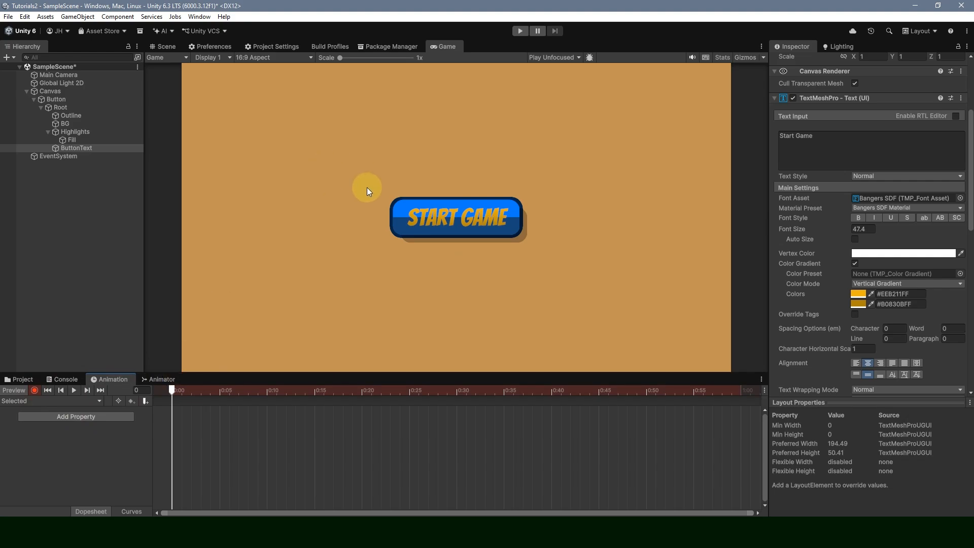
{"action": "left_click", "coordinate": [63, 115]}
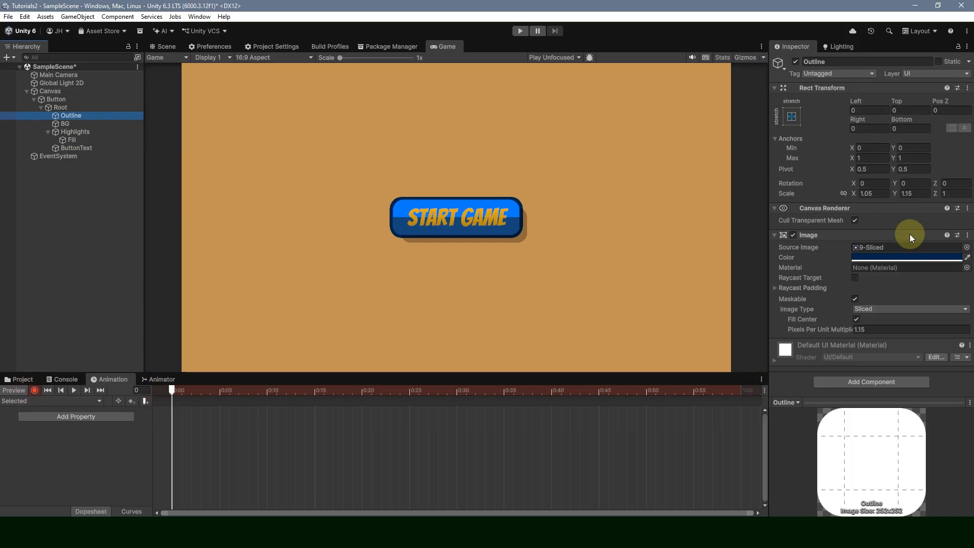
{"action": "left_click", "coordinate": [912, 258]}
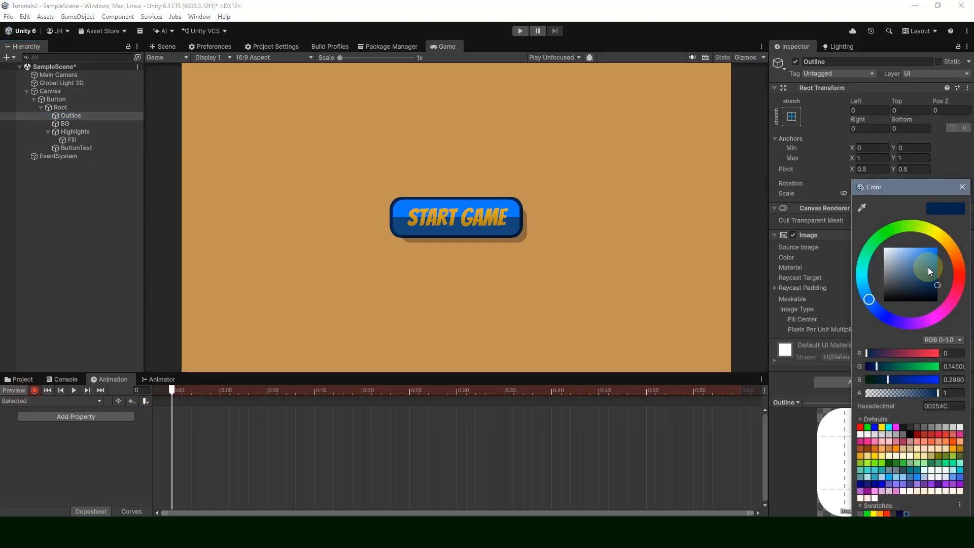
{"action": "left_click_drag", "start_coordinate": [925, 394], "coordinate": [811, 386]}
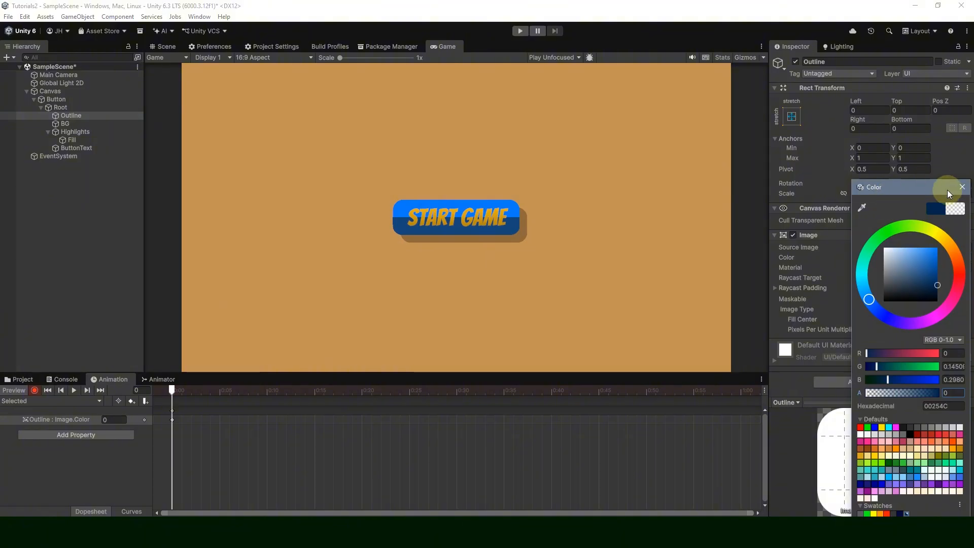
{"action": "left_click", "coordinate": [310, 168]}
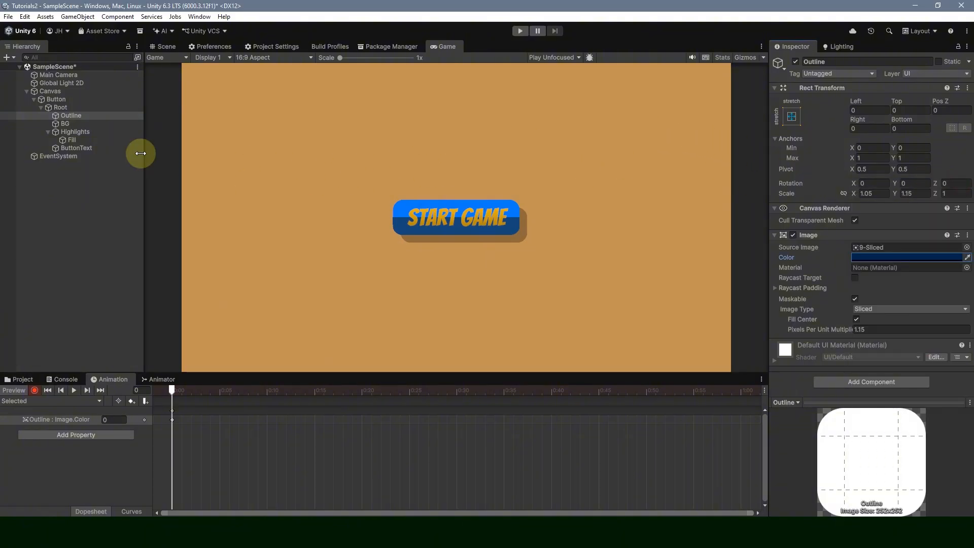
{"action": "left_click", "coordinate": [171, 399]}
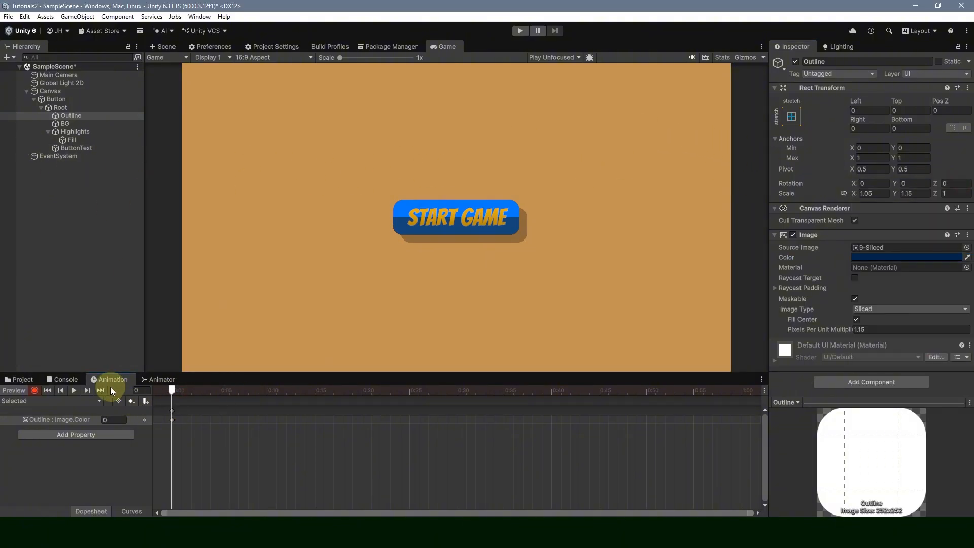
Key Root's scale at 1.05 on all axes at frame 0 of the Selected clip.
{"action": "left_click", "coordinate": [61, 107]}
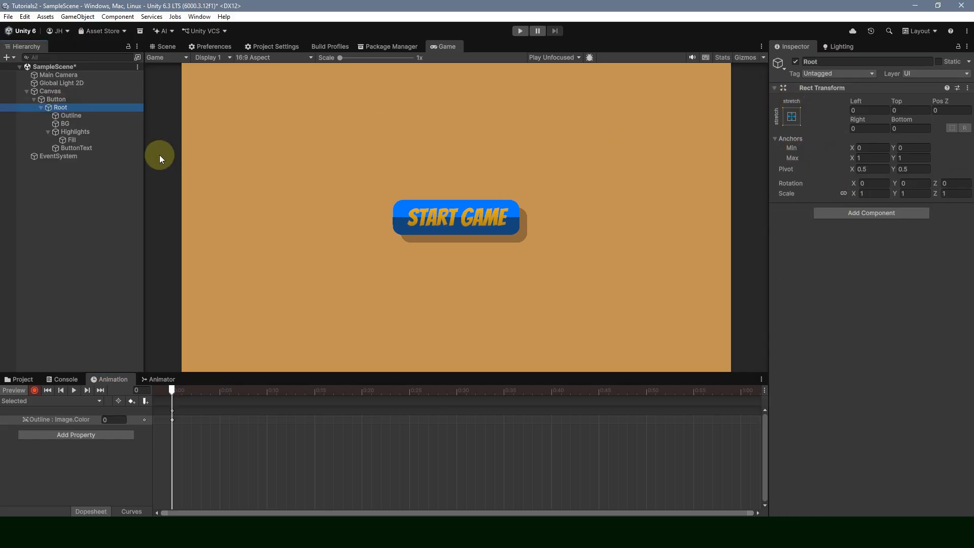
{"action": "left_click", "coordinate": [865, 194]}
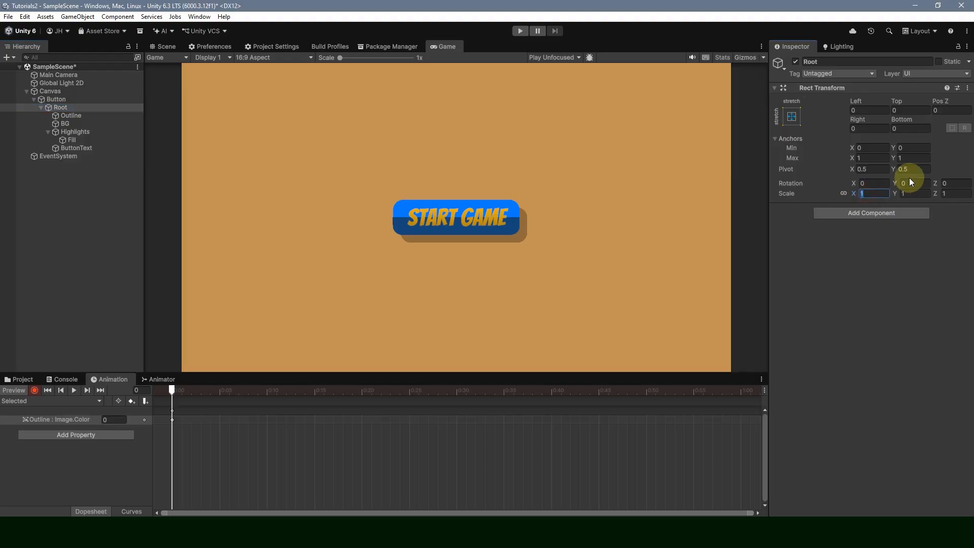
{"action": "type", "text": "1.05"}
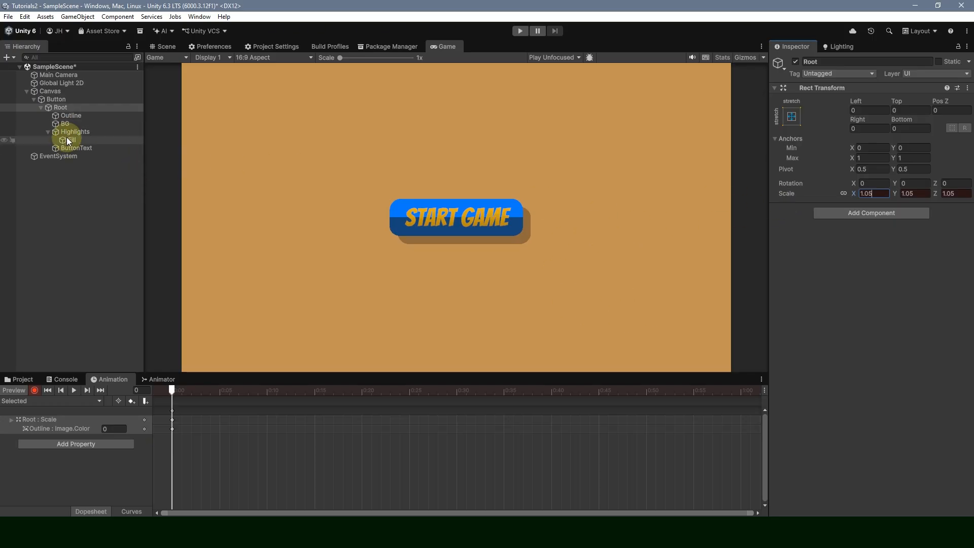
Key BG's Shadow effect distance at X 5 and Y -5 at frame 0 of the Selected clip.
{"action": "left_click", "coordinate": [66, 117]}
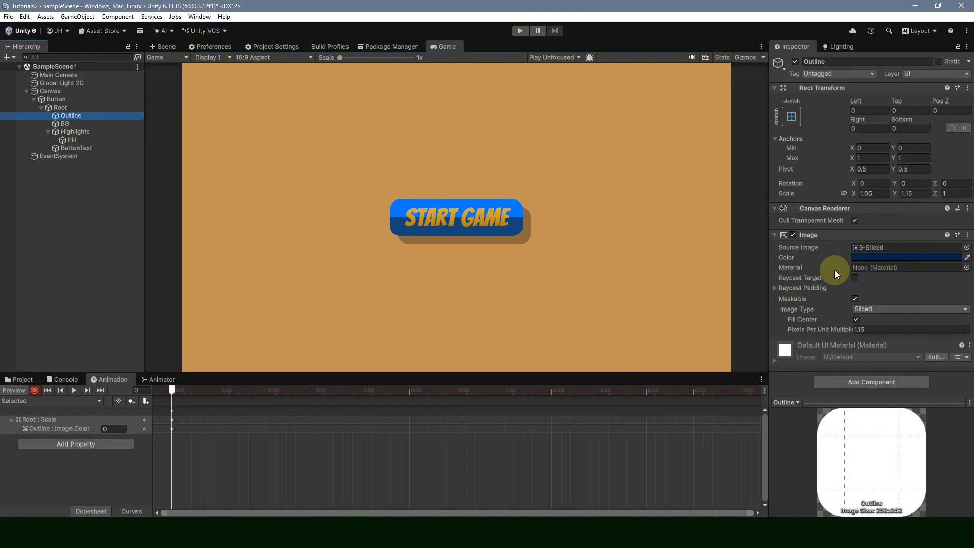
{"action": "left_click", "coordinate": [76, 123]}
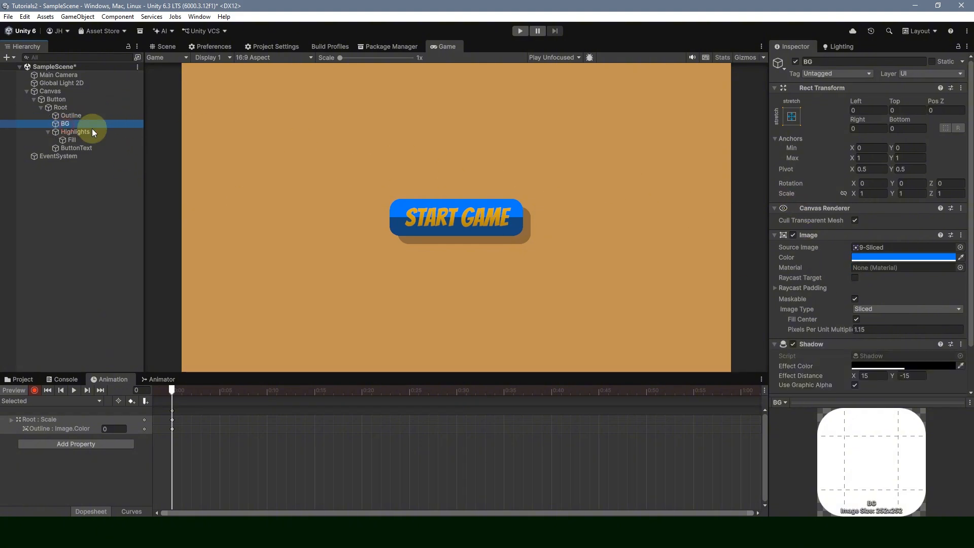
{"action": "scroll", "coordinate": [866, 328], "scroll_direction": "down", "scroll_amount": 3}
{"action": "left_click", "coordinate": [862, 323]}
{"action": "key", "text": "Delete"}
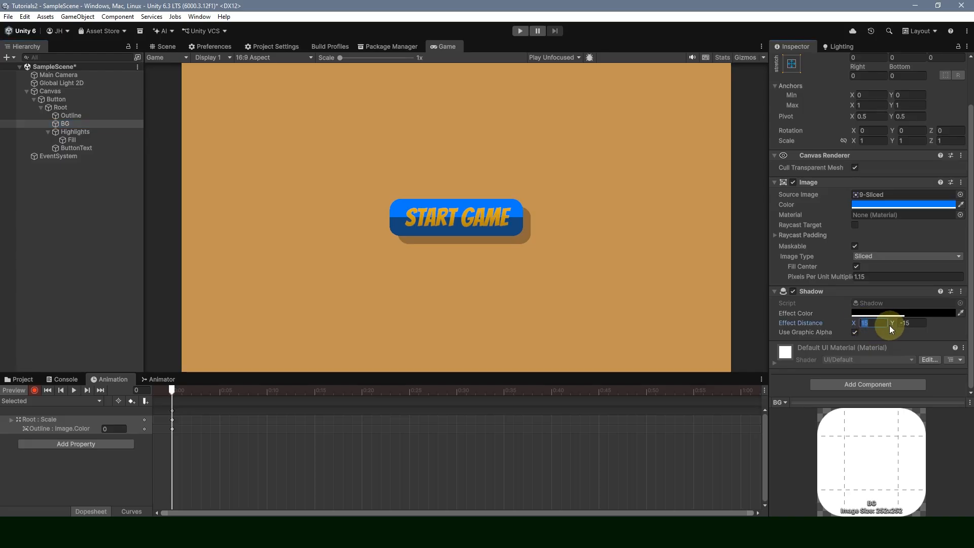
{"action": "left_click", "coordinate": [912, 323]}
{"action": "key", "text": "Delete"}
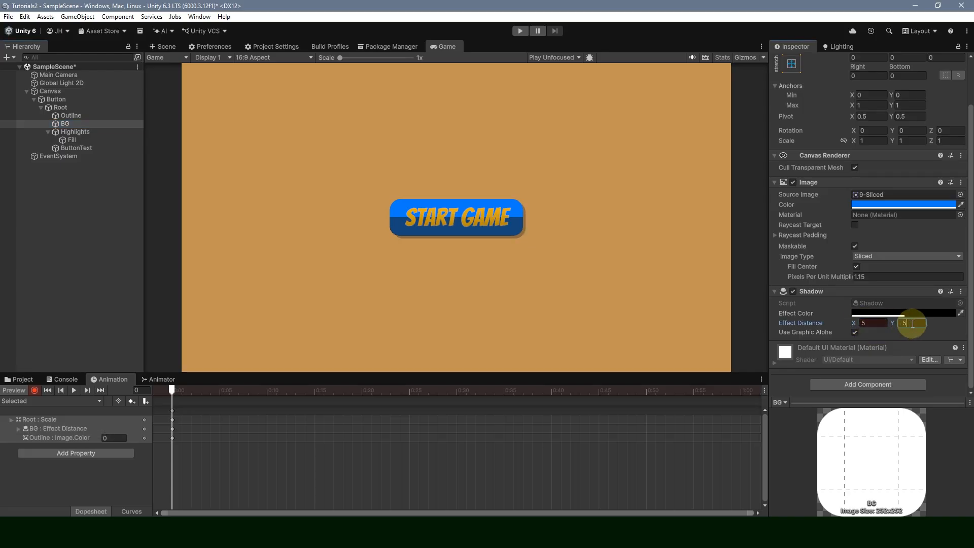
Key BG's Shadow effect distance at X 7 and Y -7 at frame 0 of the Selected clip.
{"action": "left_click", "coordinate": [870, 323]}
{"action": "type", "text": "7"}
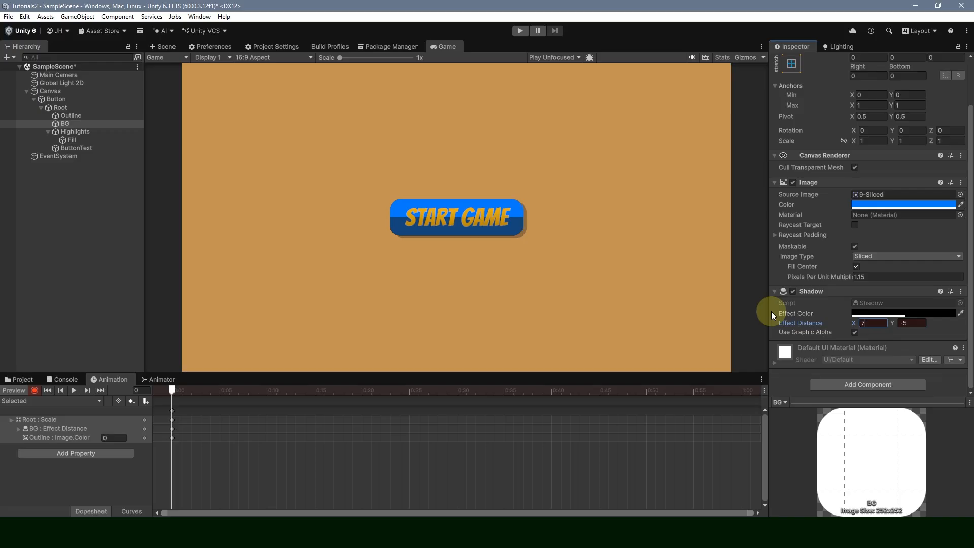
{"action": "key", "text": "Tab"}
{"action": "type", "text": "-78"}
{"action": "key", "text": "BackSpace"}
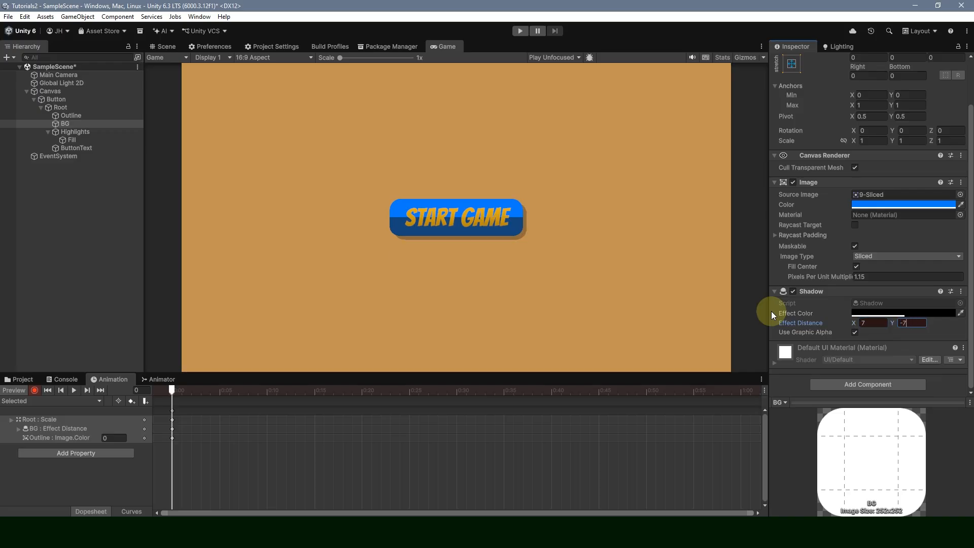
Preview frame 0 of the Pressed clip, inspect Root, and compare it with frame 0 of the Selected clip.
{"action": "left_click", "coordinate": [70, 403]}
{"action": "left_click", "coordinate": [52, 447]}
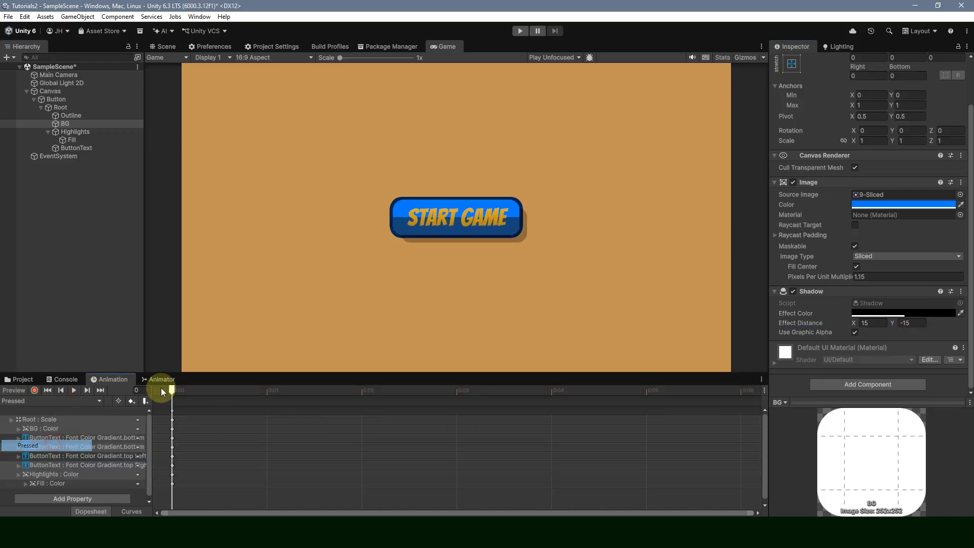
{"action": "left_click", "coordinate": [175, 392]}
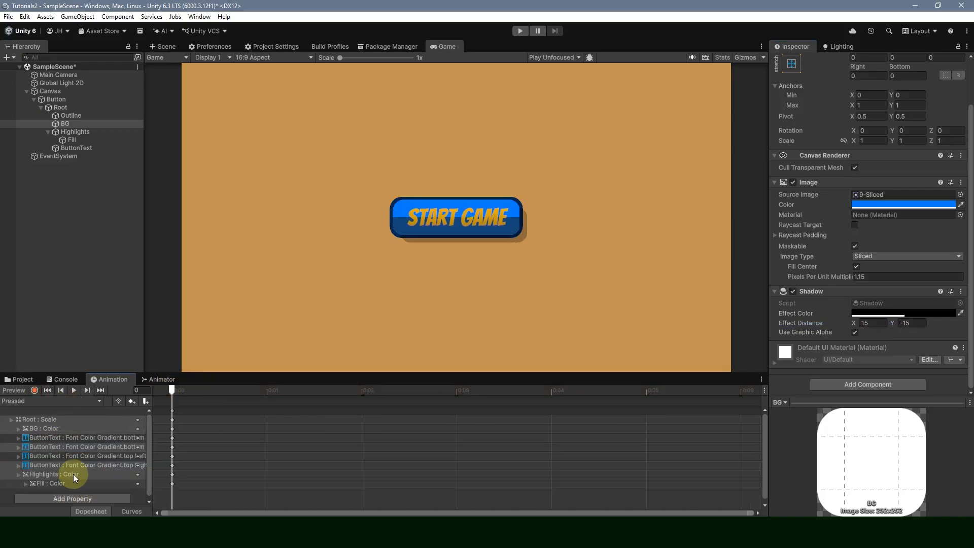
{"action": "left_click_drag", "start_coordinate": [175, 391], "coordinate": [93, 381]}
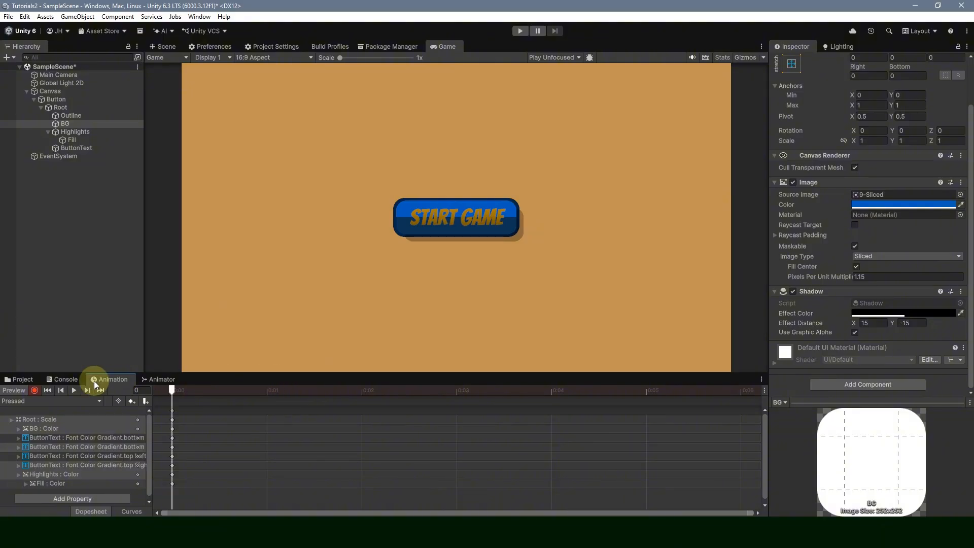
{"action": "left_click", "coordinate": [72, 107]}
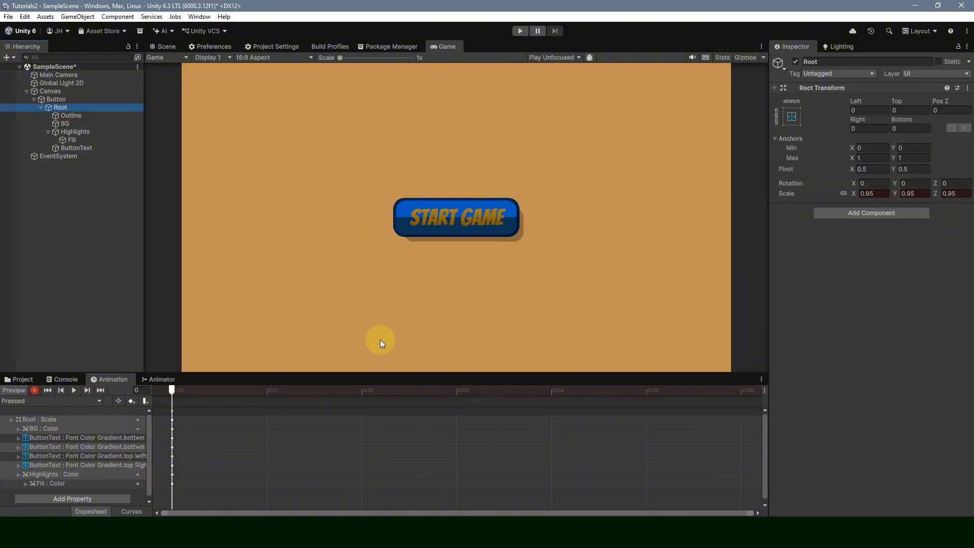
{"action": "left_click", "coordinate": [47, 401]}
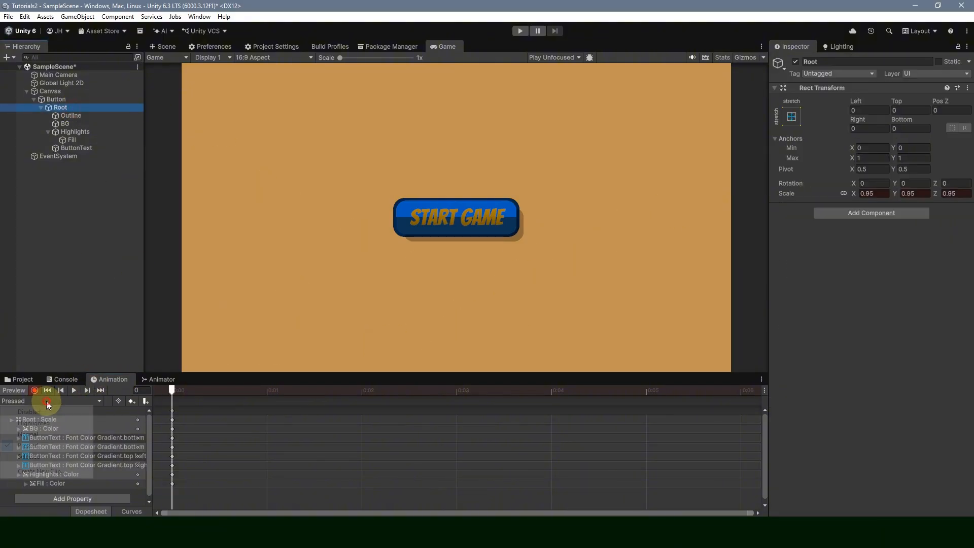
{"action": "left_click", "coordinate": [44, 453]}
{"action": "left_click_drag", "start_coordinate": [178, 391], "coordinate": [31, 407]}
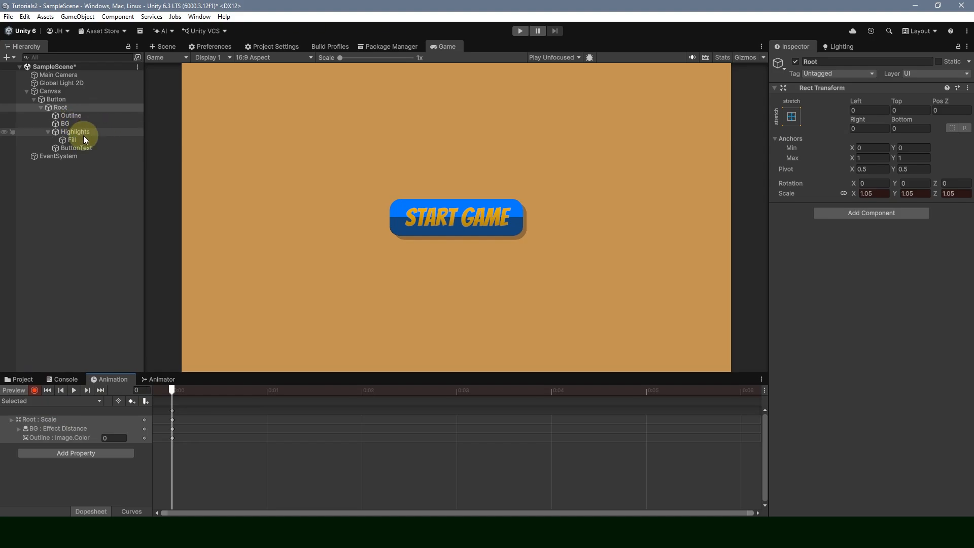
Try to shift ButtonText's vertical gradient to orange, with EE7B11 as the top color and B0530B as the bottom color.
{"action": "left_click", "coordinate": [82, 148]}
{"action": "scroll", "coordinate": [910, 318], "scroll_direction": "down", "scroll_amount": 5}
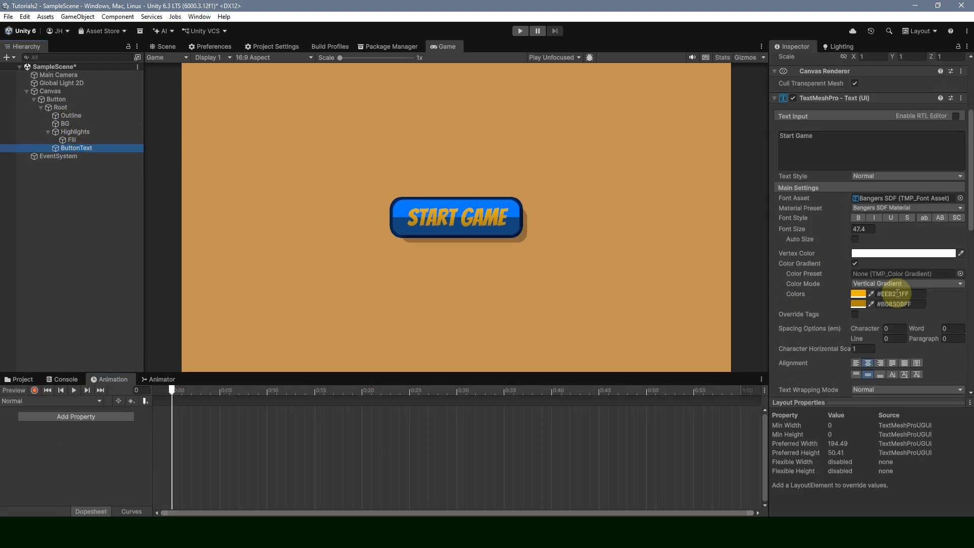
{"action": "left_click", "coordinate": [861, 294]}
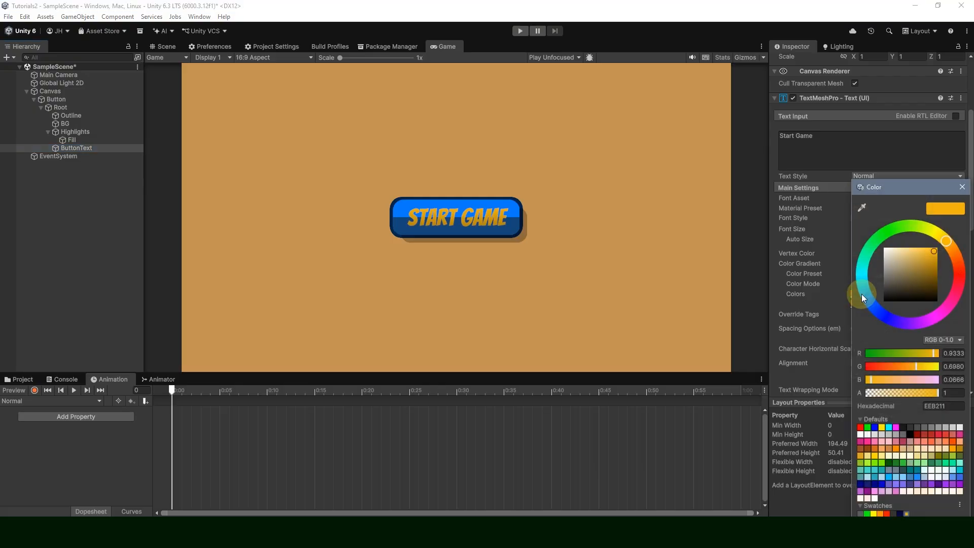
{"action": "left_click", "coordinate": [952, 250]}
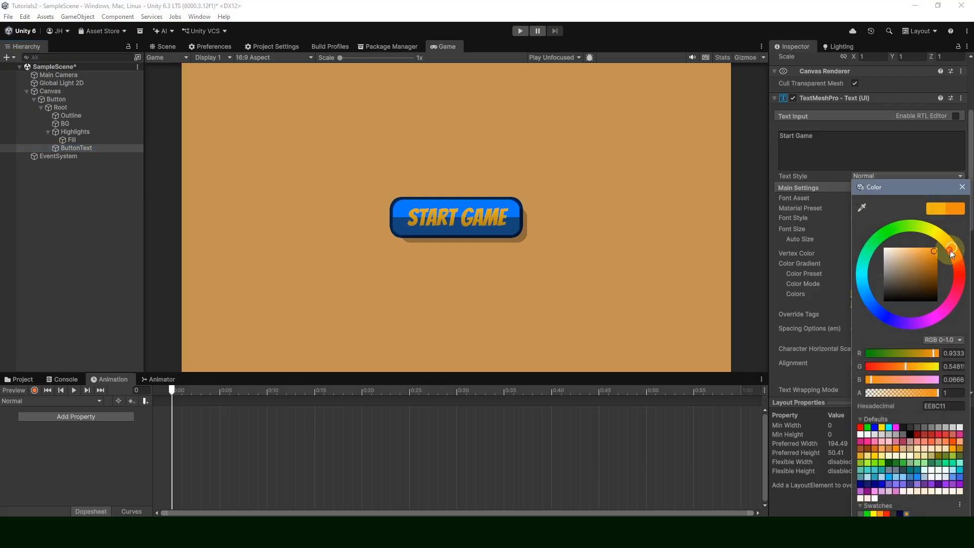
{"action": "left_click_drag", "start_coordinate": [951, 251], "coordinate": [951, 253]}
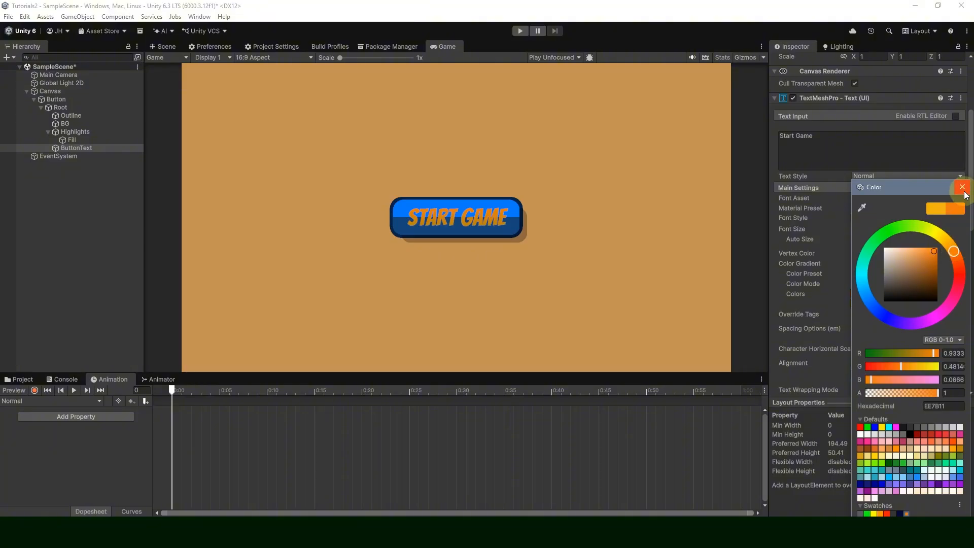
{"action": "left_click", "coordinate": [963, 188]}
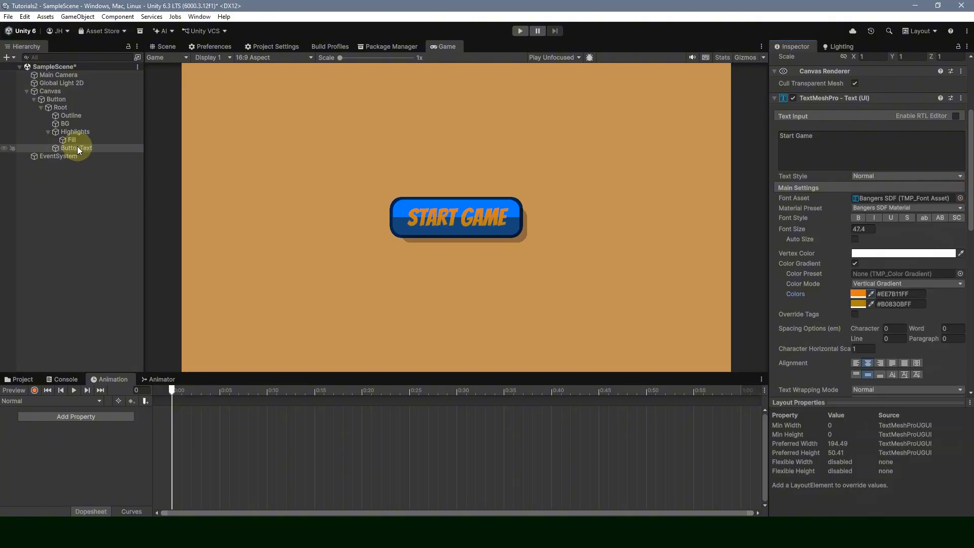
{"action": "left_click", "coordinate": [859, 304]}
{"action": "left_click_drag", "start_coordinate": [945, 242], "coordinate": [956, 258]}
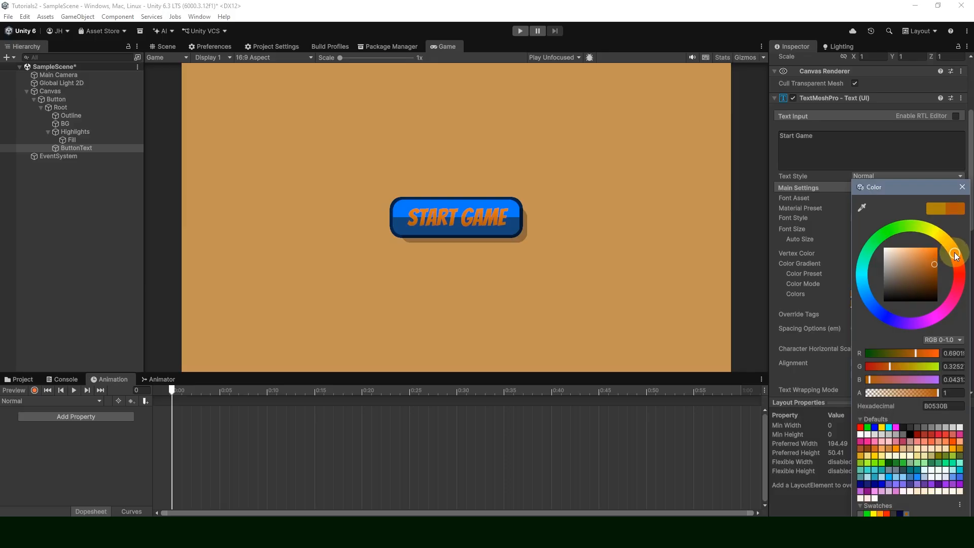
{"action": "left_click", "coordinate": [962, 187]}
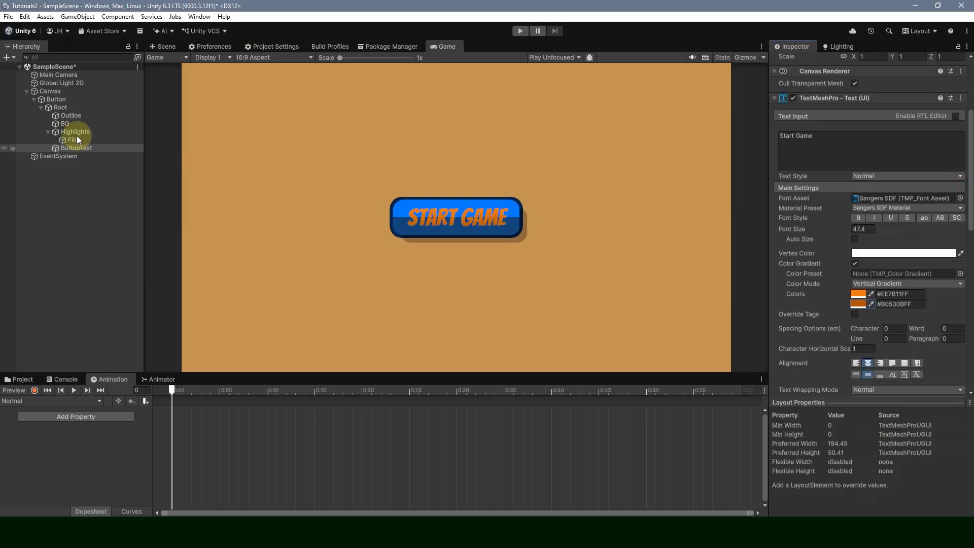
Undo both color changes made to ButtonText's gradient.
{"action": "left_click", "coordinate": [81, 124]}
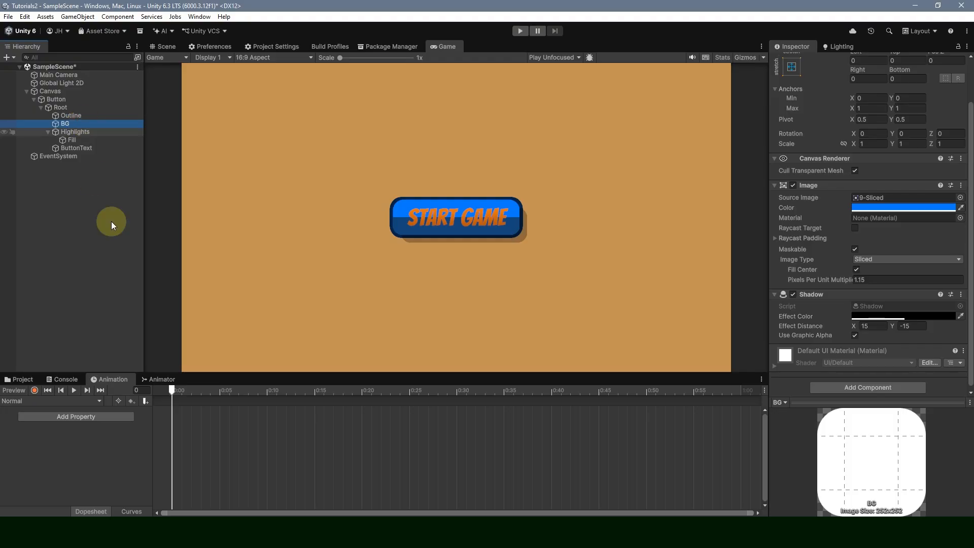
{"action": "key", "text": "ctrl+z"}
{"action": "key", "text": "ctrl+z"}
{"action": "key", "text": "ctrl+z"}
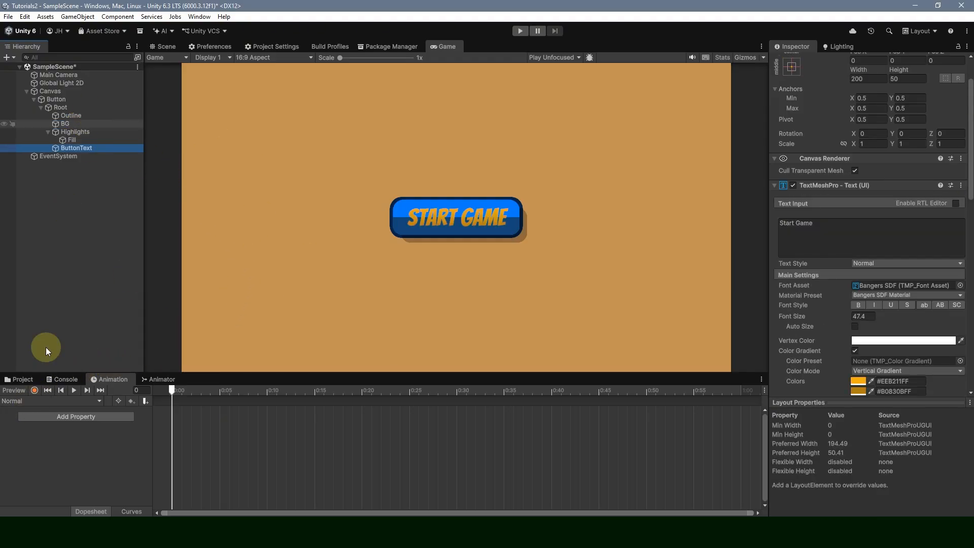
Open the Selected clip and key the top color of ButtonText's vertical gradient to the orange EE8211.
{"action": "left_click", "coordinate": [20, 400]}
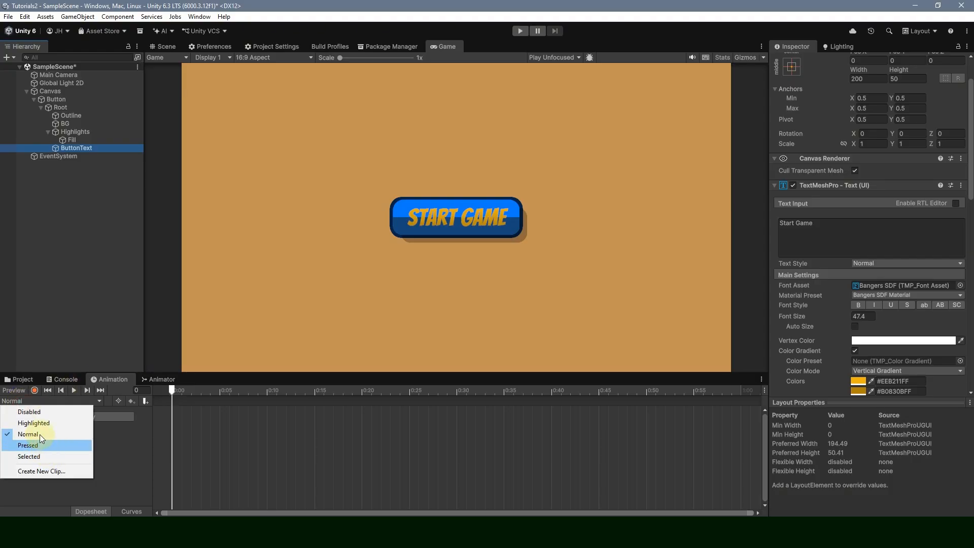
{"action": "left_click", "coordinate": [40, 457]}
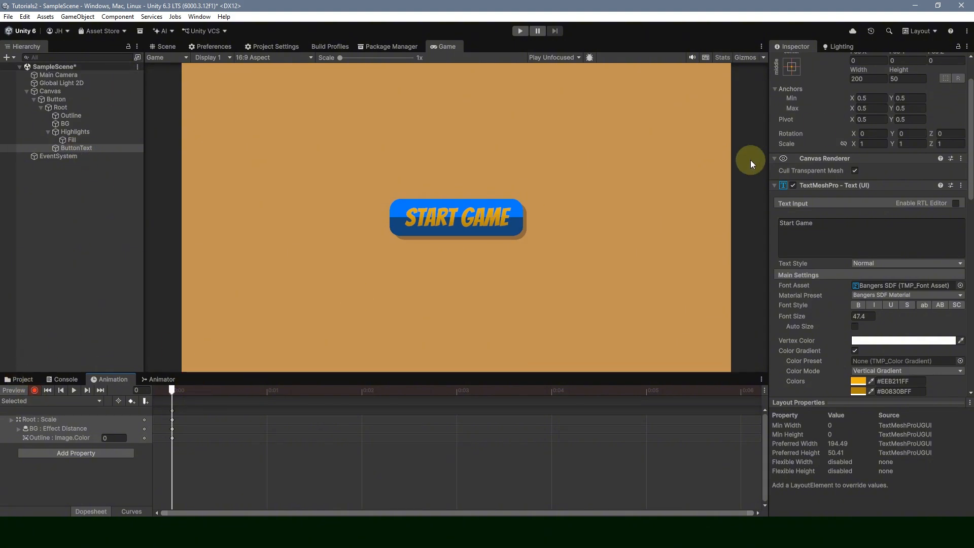
{"action": "scroll", "coordinate": [844, 345], "scroll_direction": "down", "scroll_amount": 3}
{"action": "left_click", "coordinate": [860, 270]}
{"action": "left_click_drag", "start_coordinate": [945, 242], "coordinate": [951, 251]}
{"action": "left_click", "coordinate": [962, 187]}
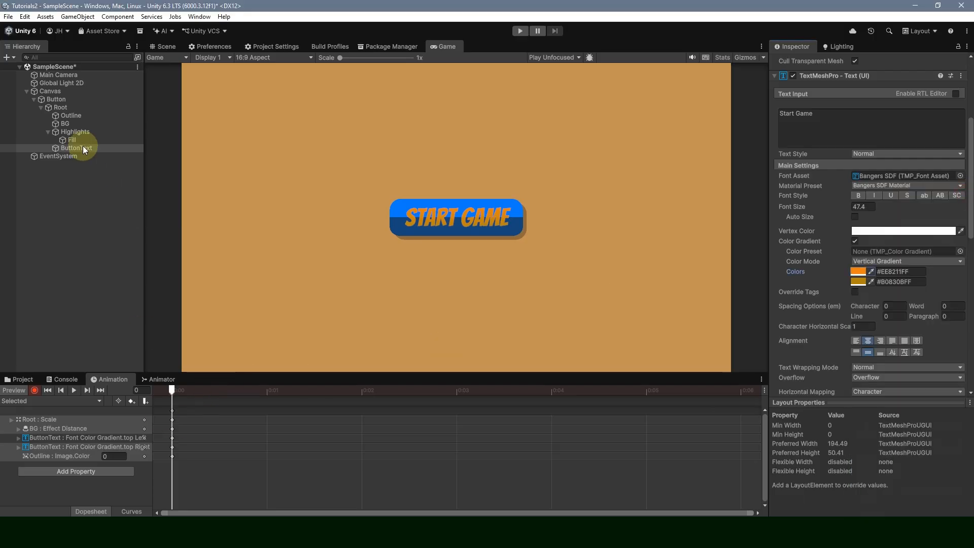
Key the bottom color of ButtonText's vertical gradient to the red-orange B03E0B in the Selected clip.
{"action": "left_click", "coordinate": [858, 281]}
{"action": "left_click_drag", "start_coordinate": [951, 253], "coordinate": [958, 263]}
{"action": "left_click", "coordinate": [962, 187]}
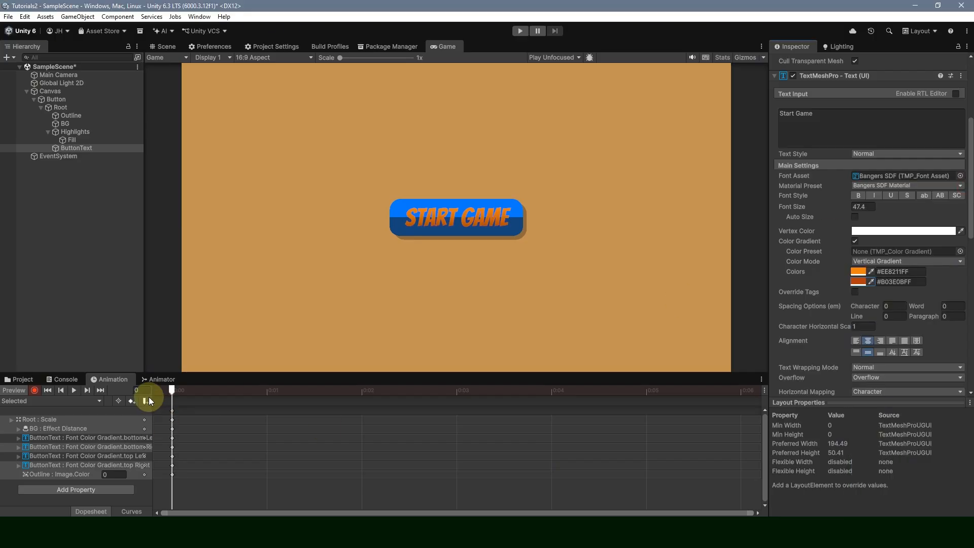
Key BG's image color to the darker blue 005DC1 in the Selected clip.
{"action": "left_click", "coordinate": [77, 122]}
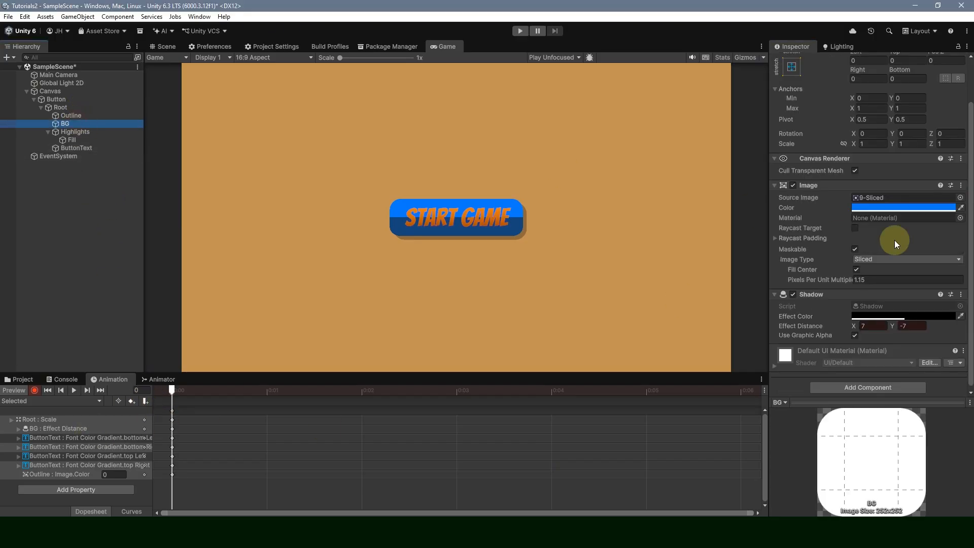
{"action": "left_click", "coordinate": [887, 205]}
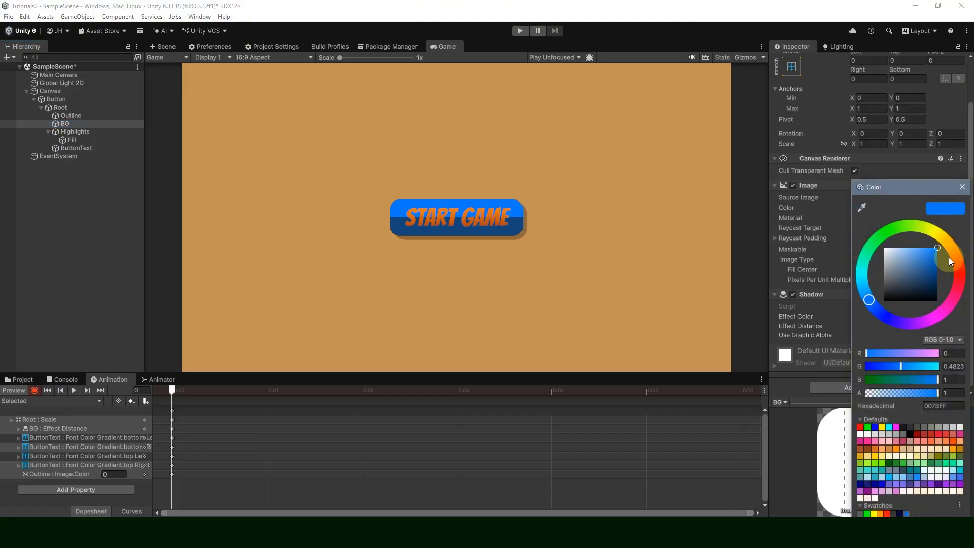
{"action": "left_click_drag", "start_coordinate": [936, 258], "coordinate": [939, 261]}
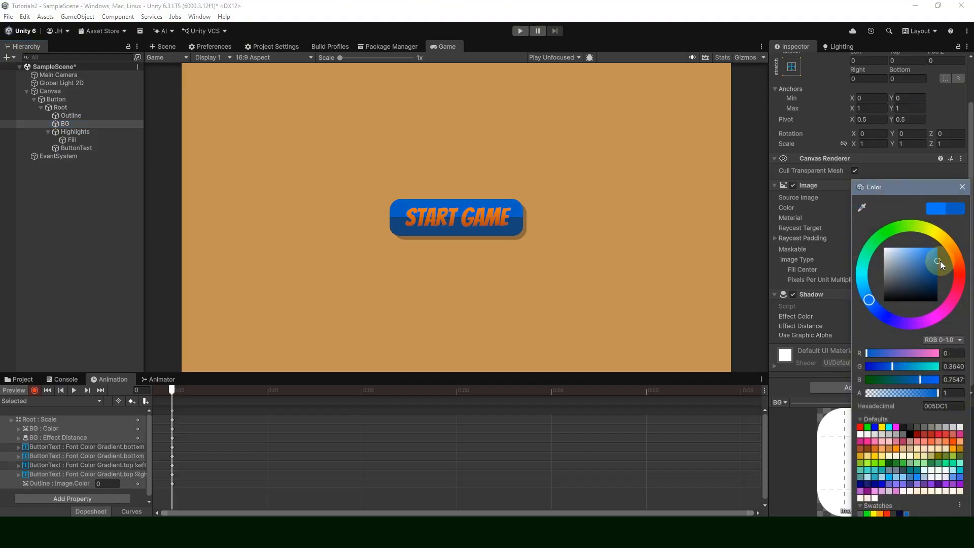
{"action": "left_click", "coordinate": [961, 187]}
Key the image color of Highlights and Fill together to the dark navy 092C52 in the Selected clip.
{"action": "left_click", "coordinate": [71, 132]}
{"action": "left_click", "coordinate": [72, 140], "text": "shift"}
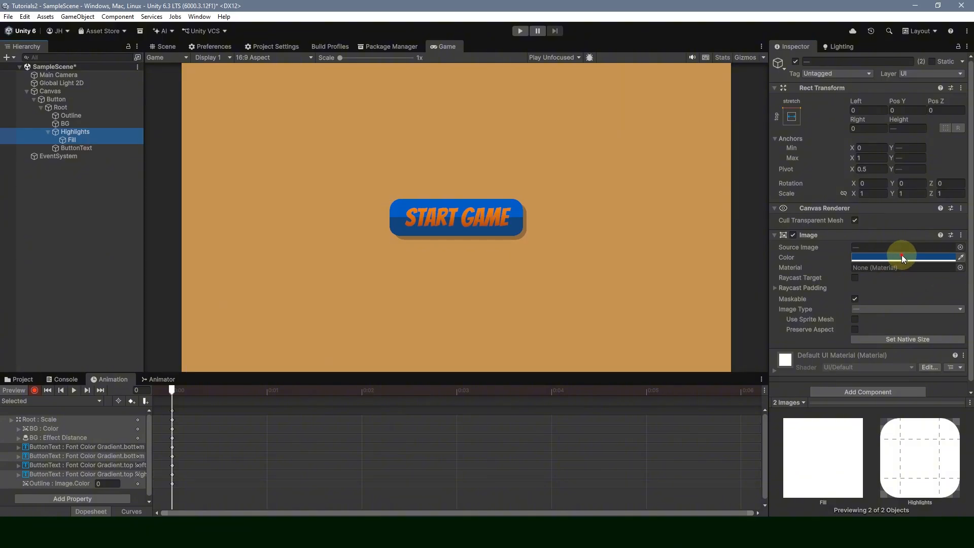
{"action": "left_click", "coordinate": [902, 256]}
{"action": "left_click_drag", "start_coordinate": [939, 272], "coordinate": [932, 284]}
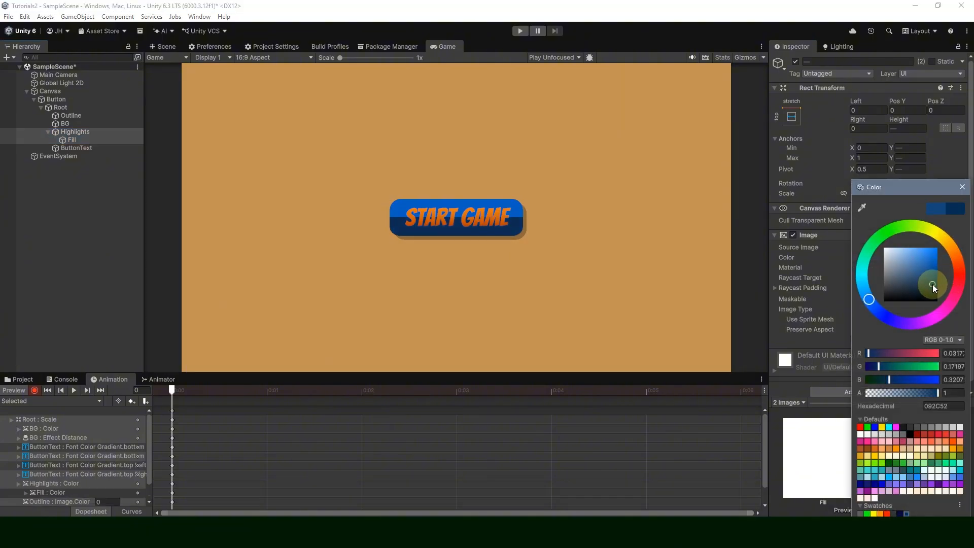
{"action": "left_click", "coordinate": [961, 187]}
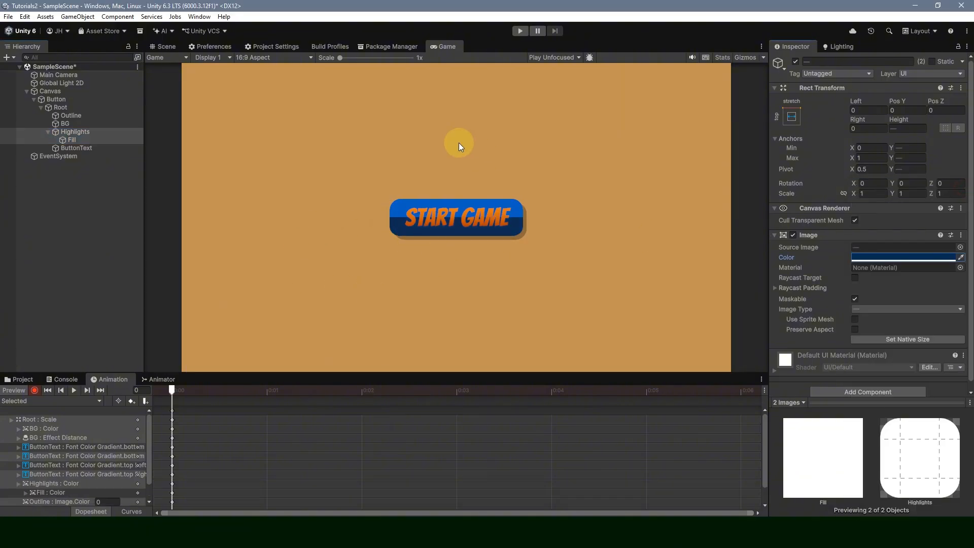
Save the scene and test the button's state animations in Play mode, then stop playing.
{"action": "key", "text": "ctrl+s"}
{"action": "left_click", "coordinate": [520, 32]}
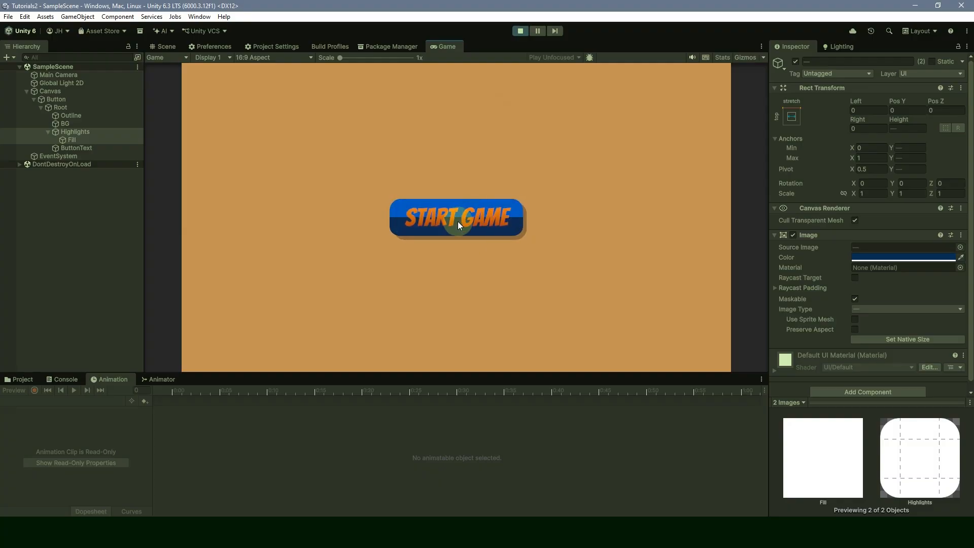
{"action": "left_click", "coordinate": [486, 220]}
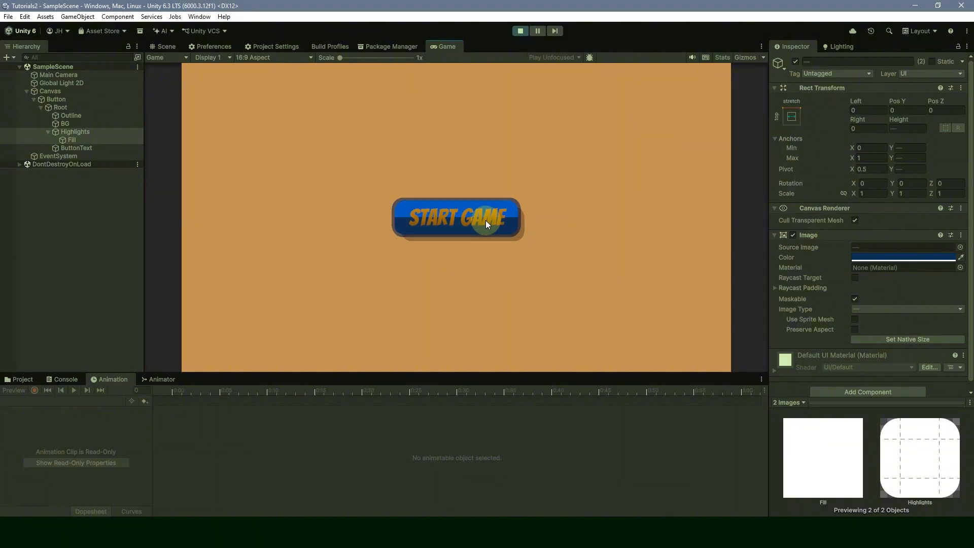
{"action": "left_click", "coordinate": [521, 31]}
Duplicate the Button object and move the copy below the original, to a Y position of about -113.
{"action": "left_click", "coordinate": [56, 99]}
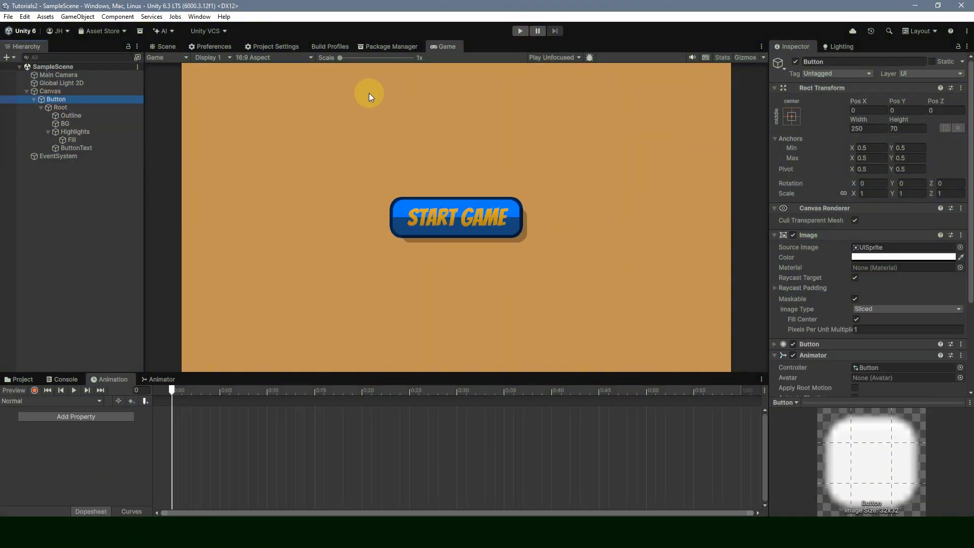
{"action": "key", "text": "ctrl+d"}
{"action": "left_click", "coordinate": [898, 102]}
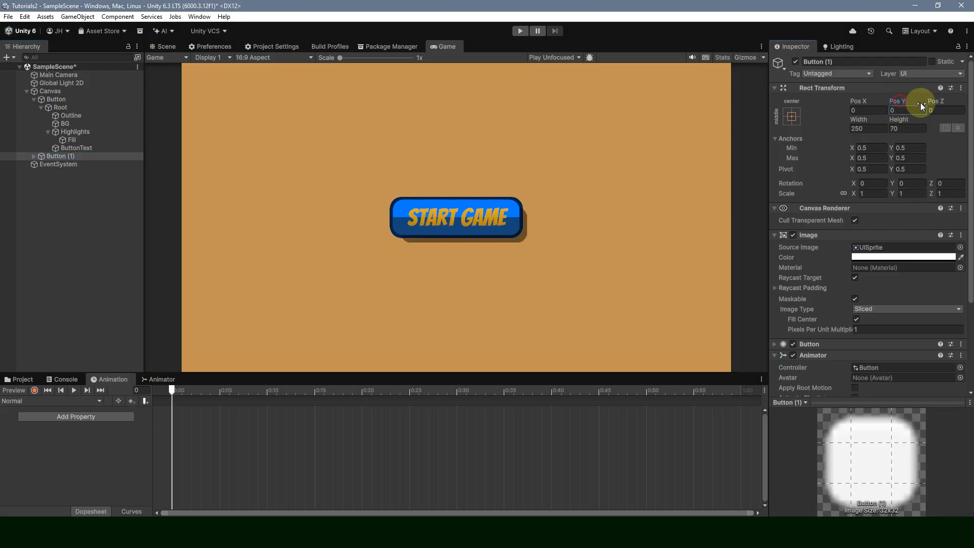
{"action": "left_click_drag", "start_coordinate": [922, 105], "coordinate": [739, 37]}
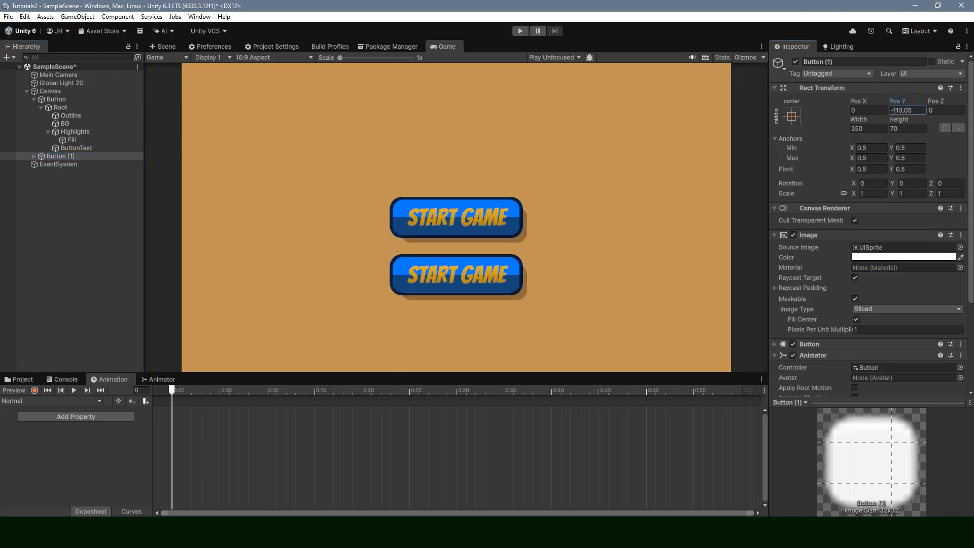
Run Play mode to test the Selected state with both buttons in the scene, then stop playing.
{"action": "left_click", "coordinate": [521, 30]}
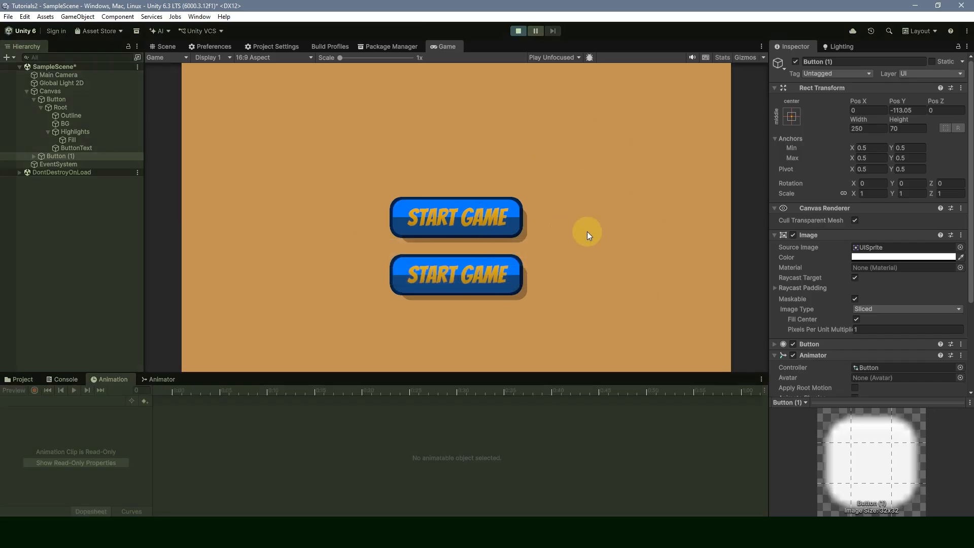
{"action": "left_click", "coordinate": [485, 211]}
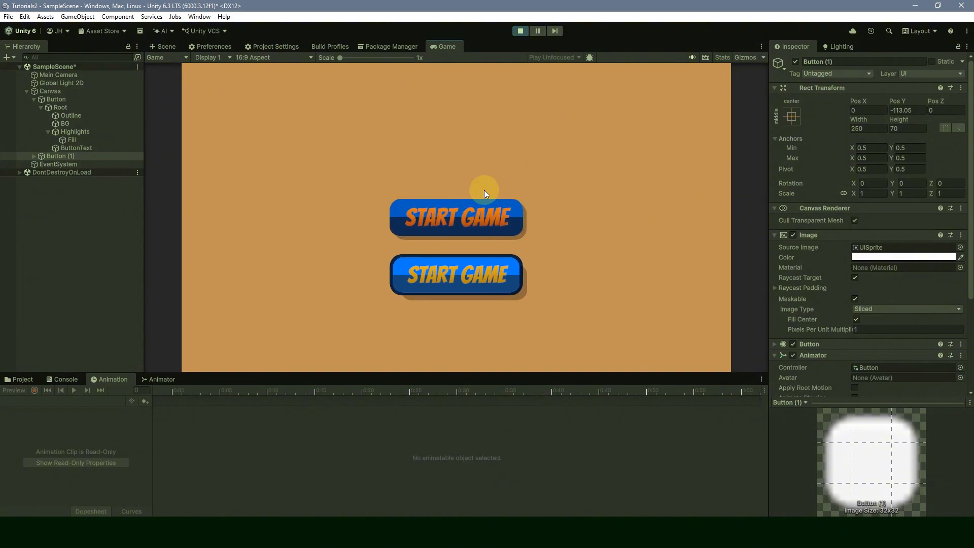
{"action": "key", "text": "ctrl+p"}
{"action": "left_click", "coordinate": [586, 232]}
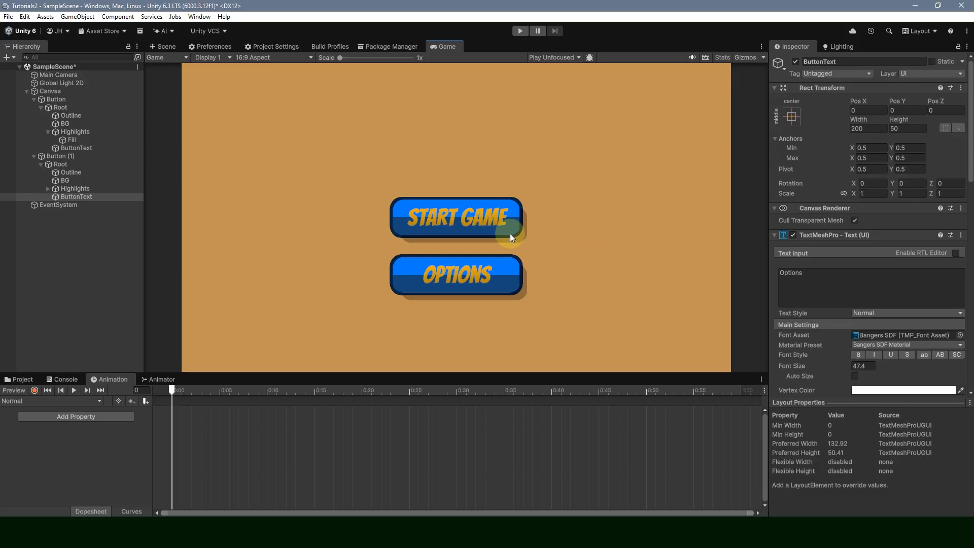
Show the project's Animations folder with the button's animation controller.
{"action": "left_click", "coordinate": [19, 379]}
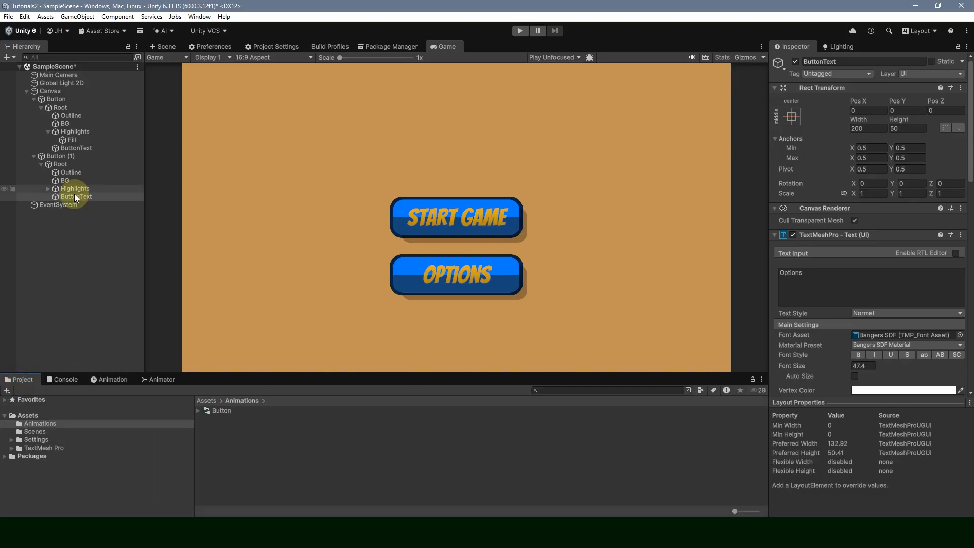